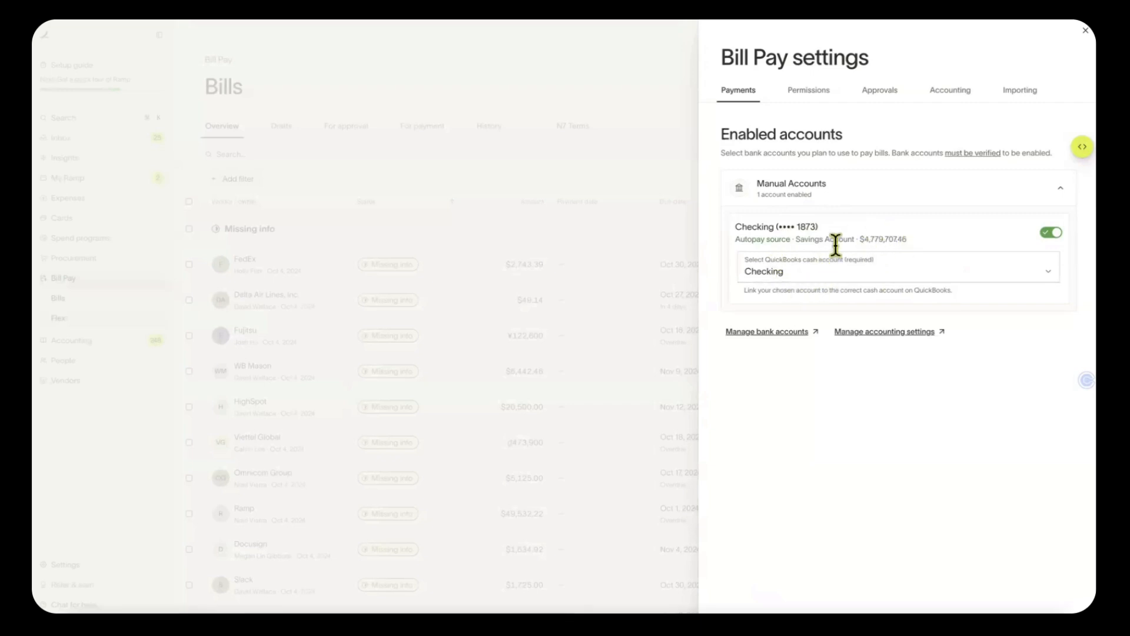
Highlight the checking account digits, then show the AP clerk permissions with two people listed
{"action": "double_click", "coordinate": [801, 227]}
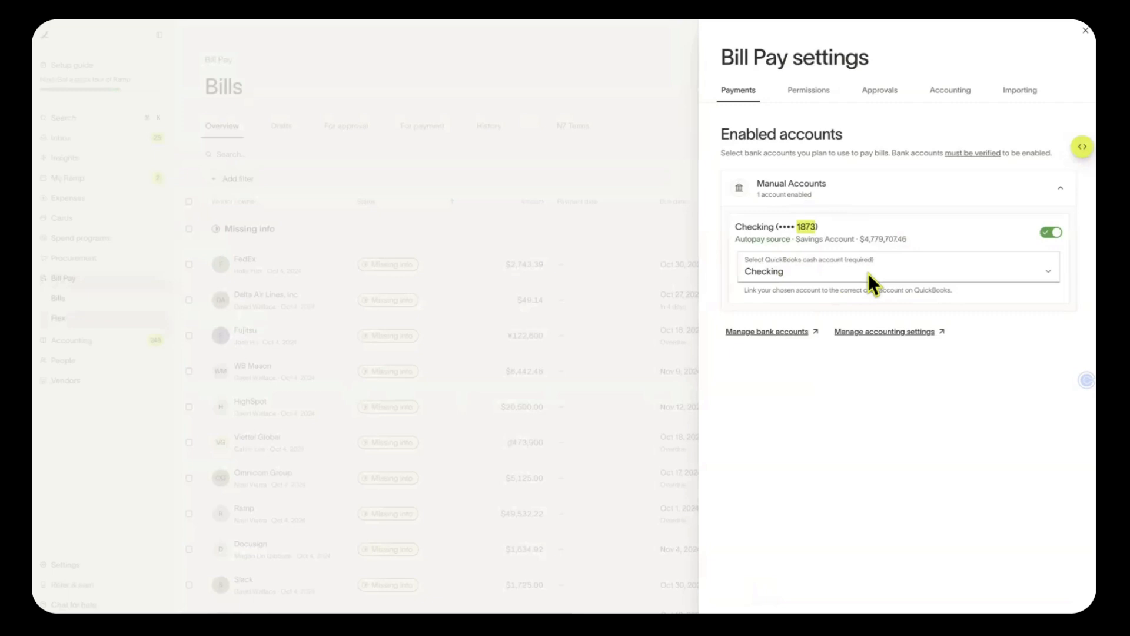
{"action": "left_click", "coordinate": [808, 90]}
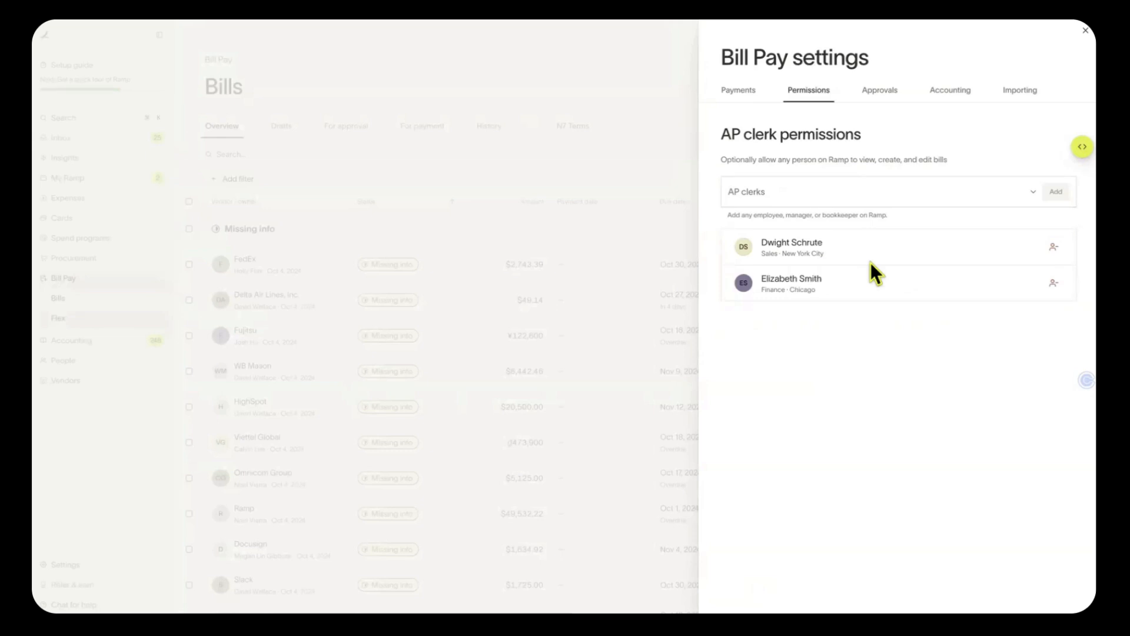
Add a Product employee as the third AP clerk, then display the bill approval rules
{"action": "left_click", "coordinate": [856, 193]}
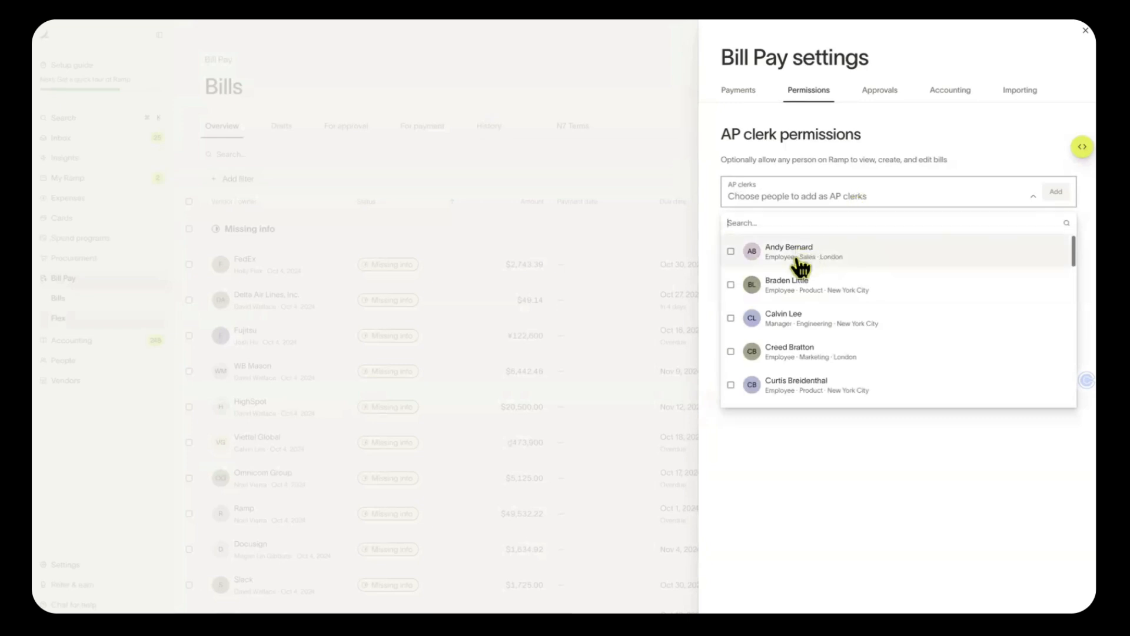
{"action": "left_click", "coordinate": [797, 298]}
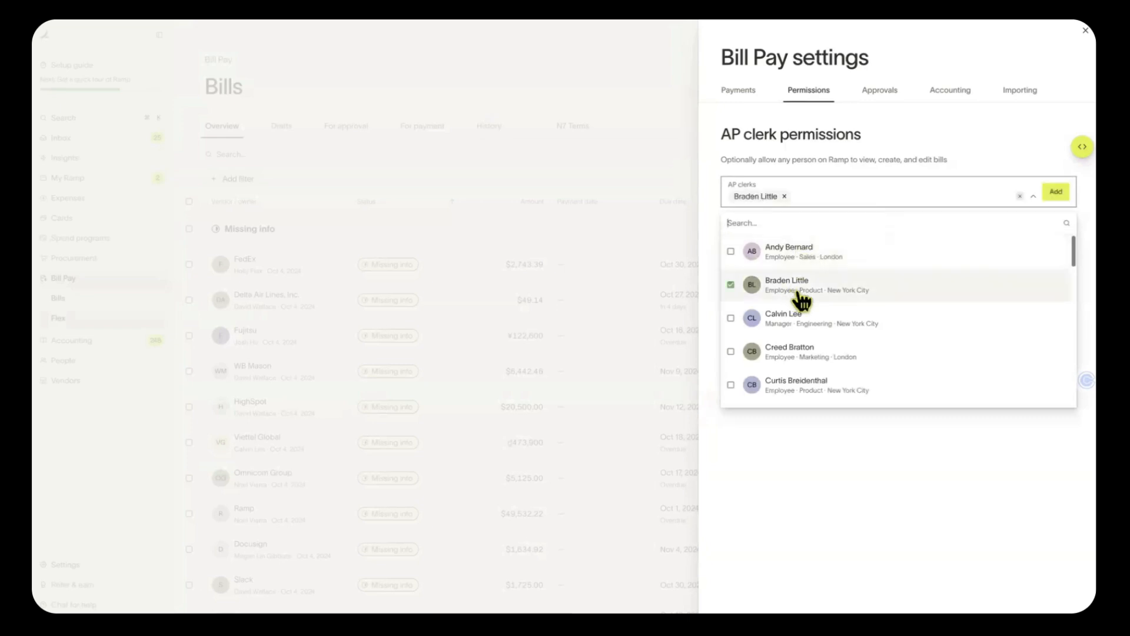
{"action": "left_click", "coordinate": [1060, 193]}
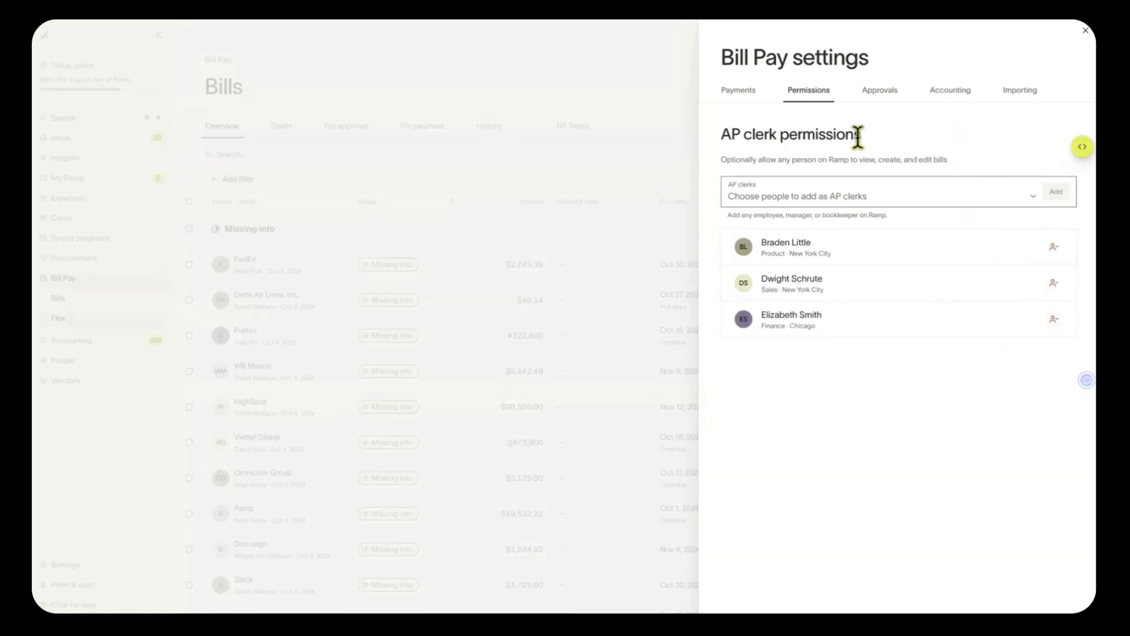
{"action": "left_click", "coordinate": [875, 98]}
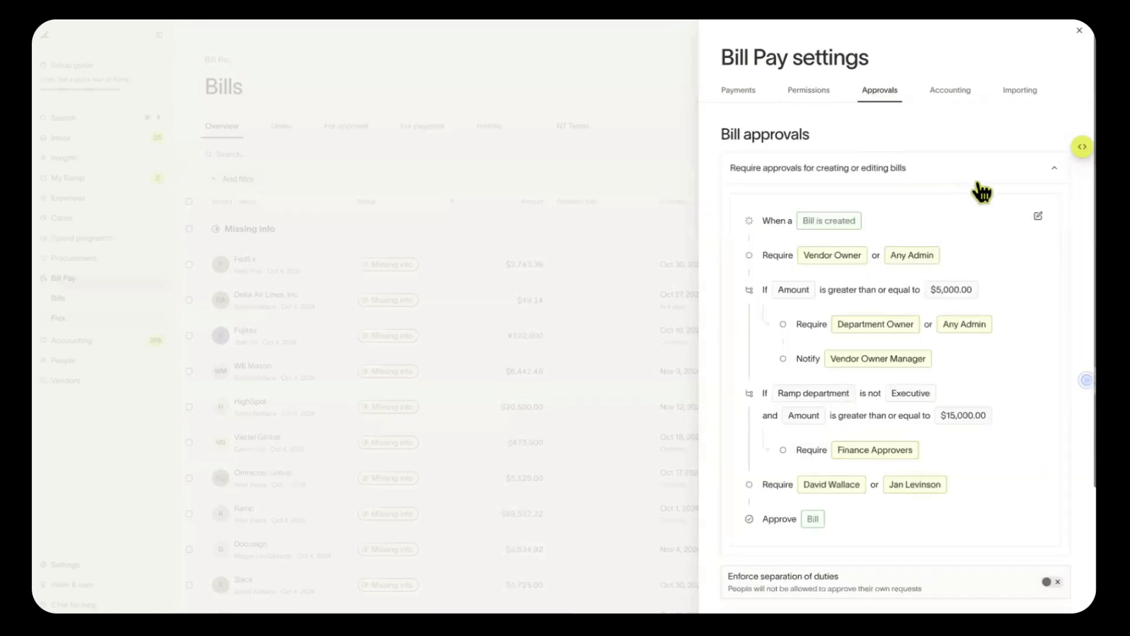
Open the Require approvals workflow showing the Vendor Owner or Any Admin step
{"action": "left_click", "coordinate": [1039, 219]}
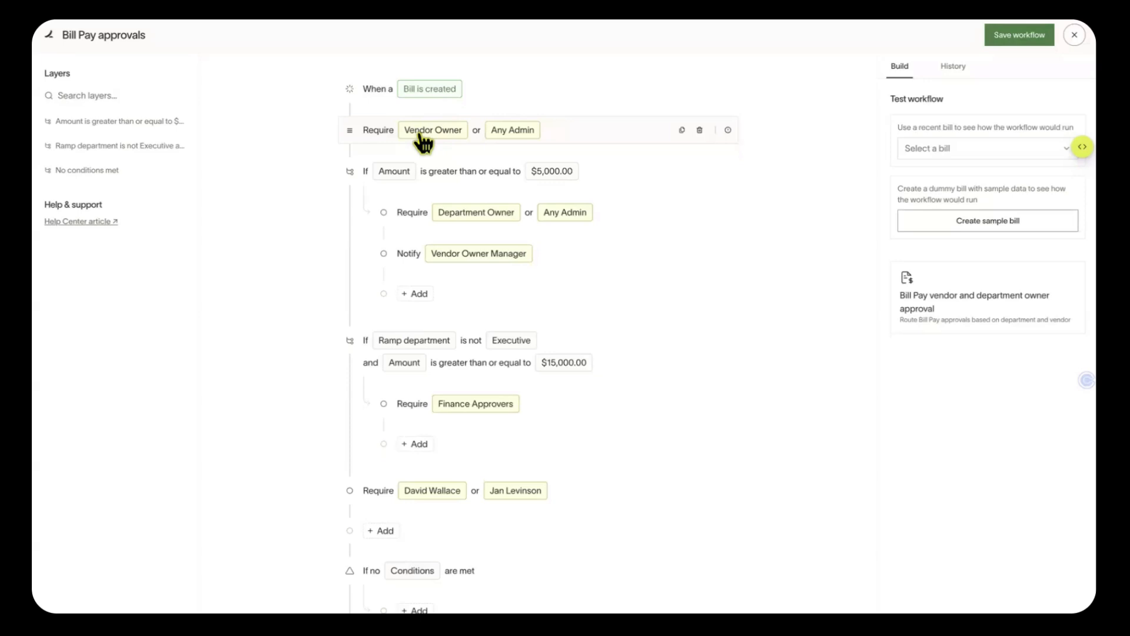
Insert a step after the first approval requiring sign-off from one specific Implementations employee, replacing Any admin
{"action": "left_click", "coordinate": [351, 151]}
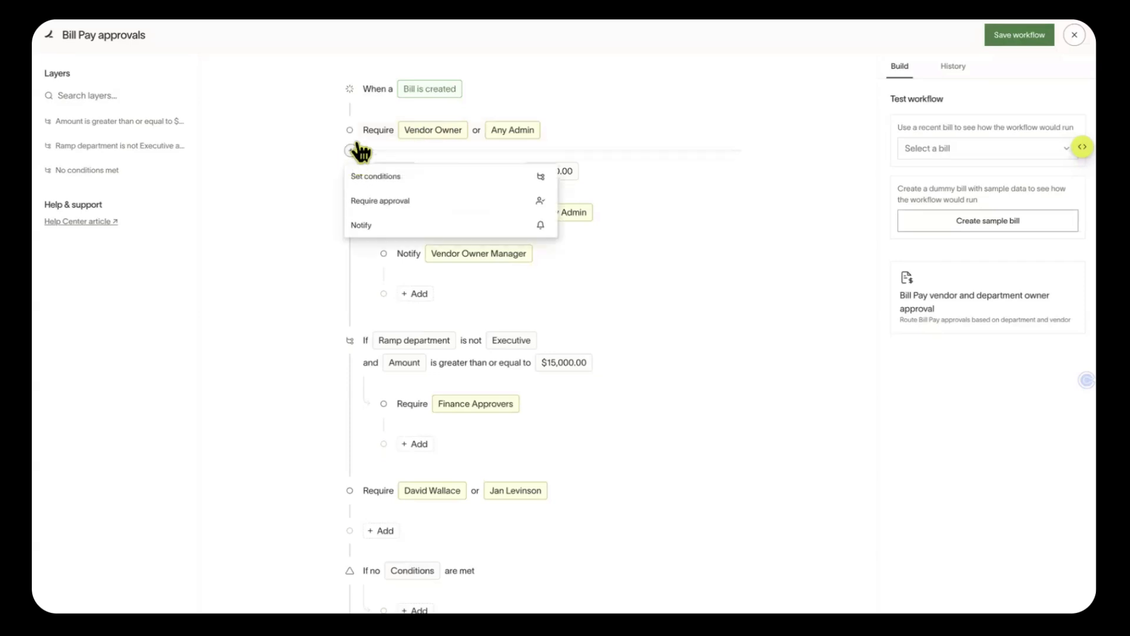
{"action": "left_click", "coordinate": [385, 201]}
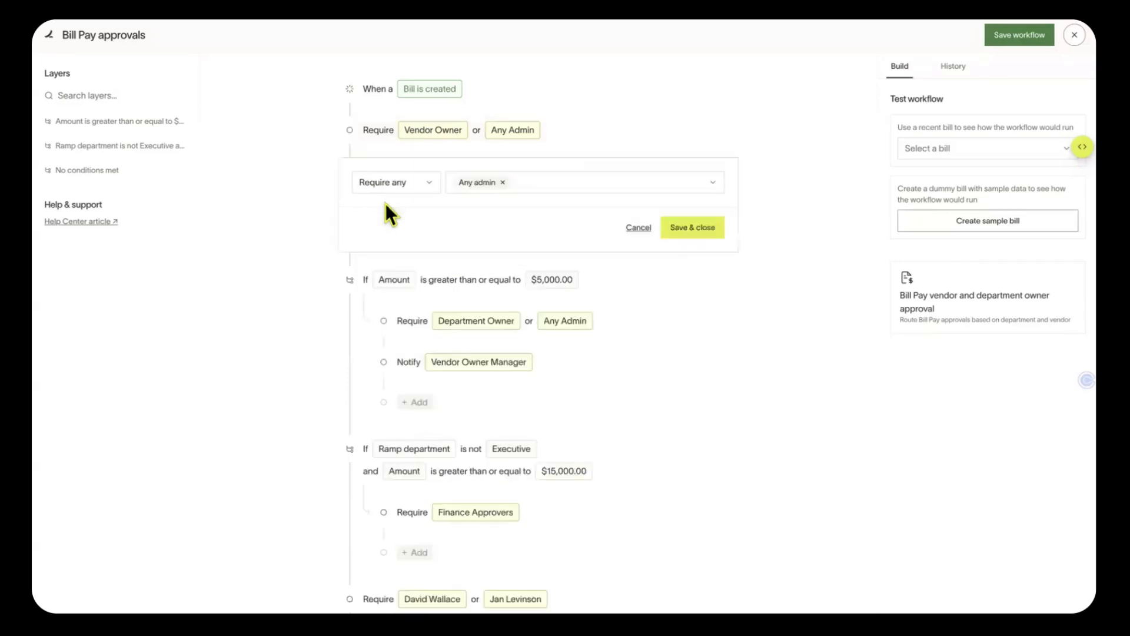
{"action": "left_click", "coordinate": [503, 182]}
{"action": "left_click", "coordinate": [503, 179]}
{"action": "scroll", "coordinate": [554, 353], "scroll_direction": "down", "scroll_amount": 1}
{"action": "scroll", "coordinate": [553, 353], "scroll_direction": "down", "scroll_amount": 1}
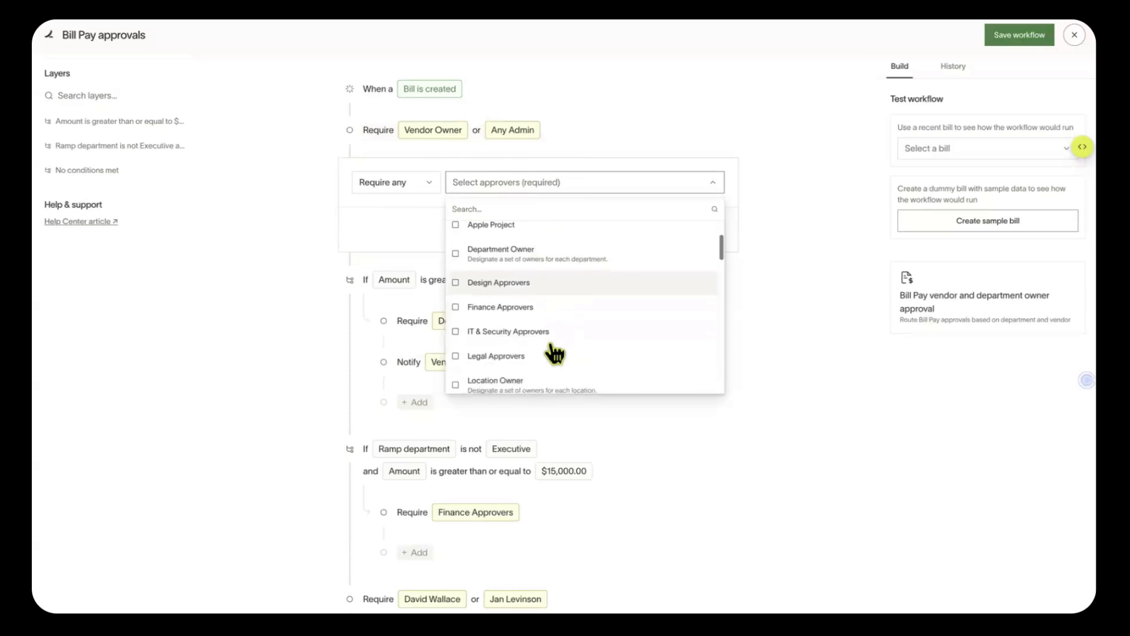
{"action": "scroll", "coordinate": [585, 343], "scroll_direction": "down", "scroll_amount": 8}
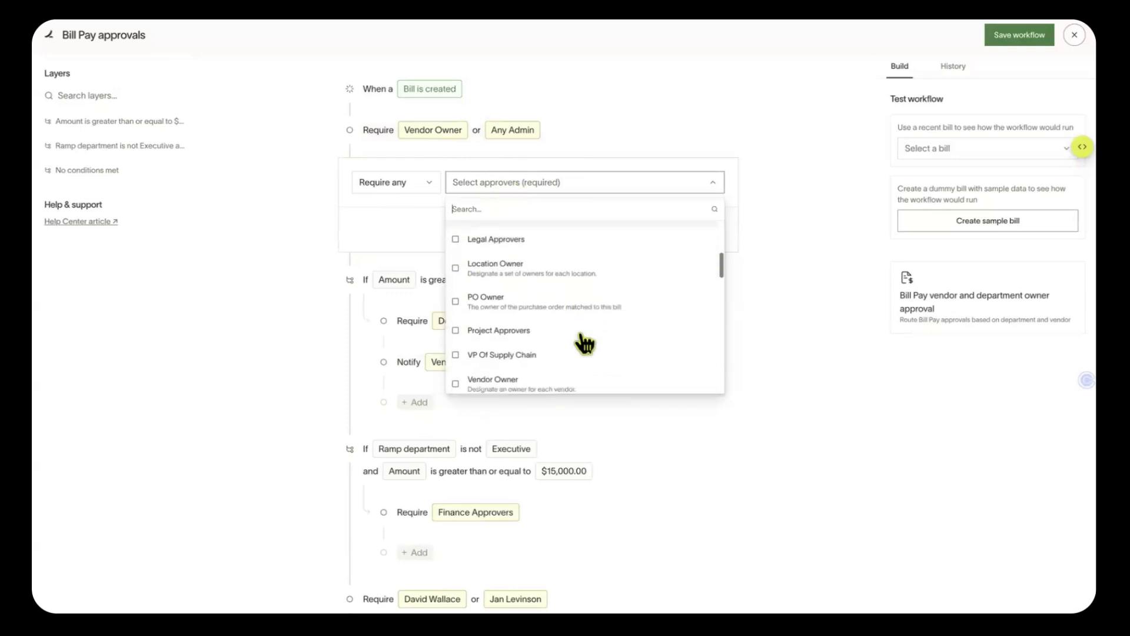
{"action": "scroll", "coordinate": [584, 343], "scroll_direction": "down", "scroll_amount": 3}
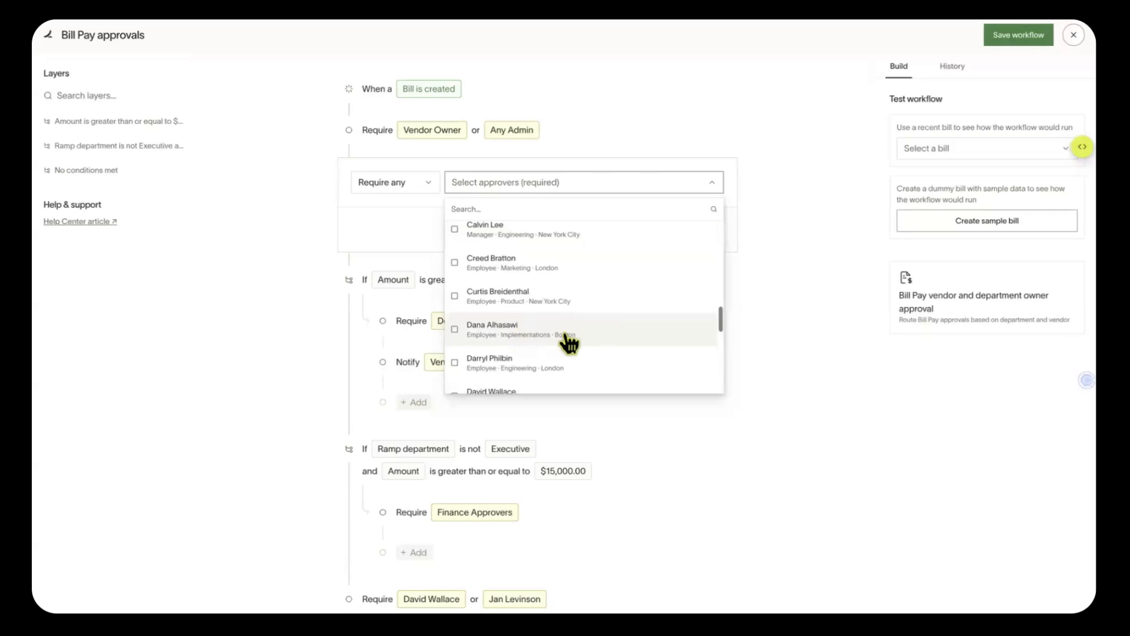
{"action": "left_click", "coordinate": [564, 340]}
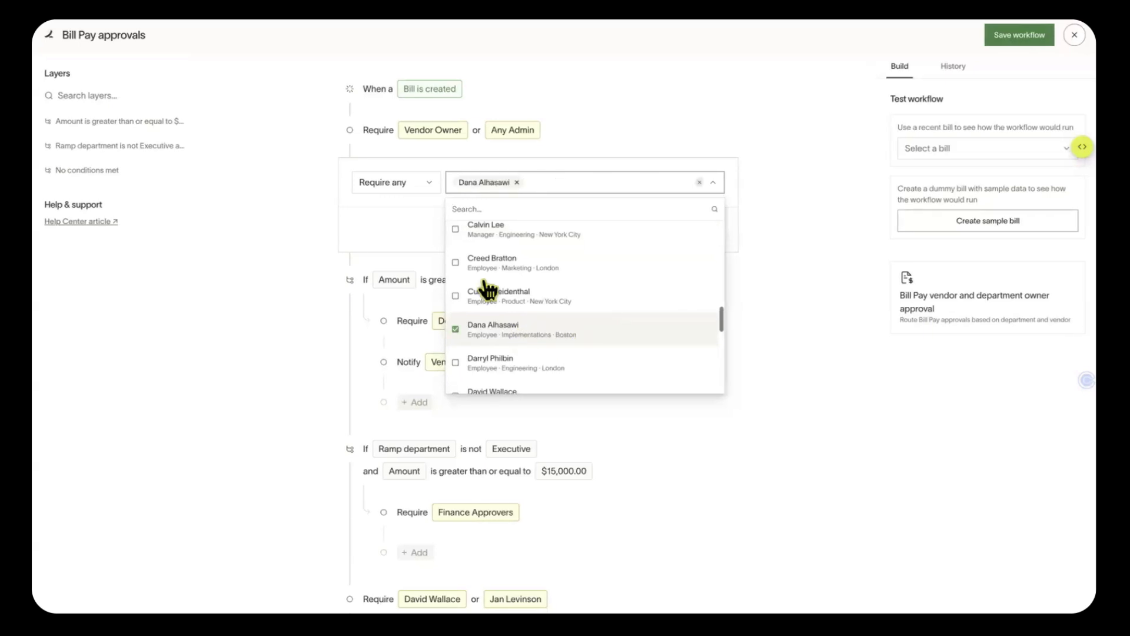
{"action": "left_click", "coordinate": [385, 218]}
{"action": "left_click", "coordinate": [694, 230]}
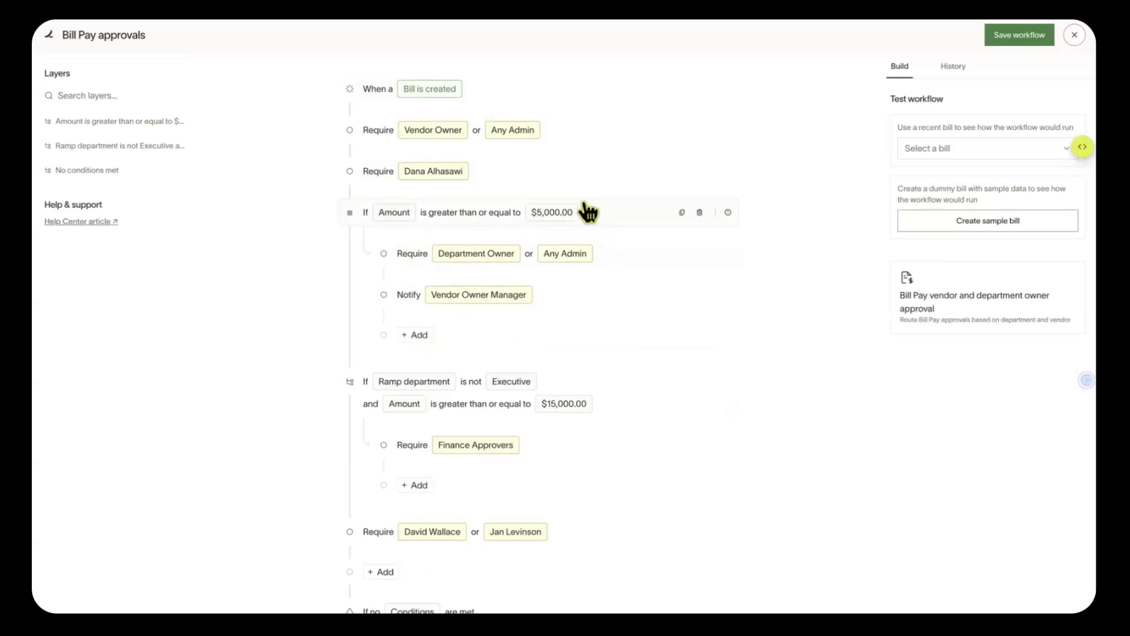
Add a condition step below for bill amounts of $2,500 or more
{"action": "left_click", "coordinate": [351, 192]}
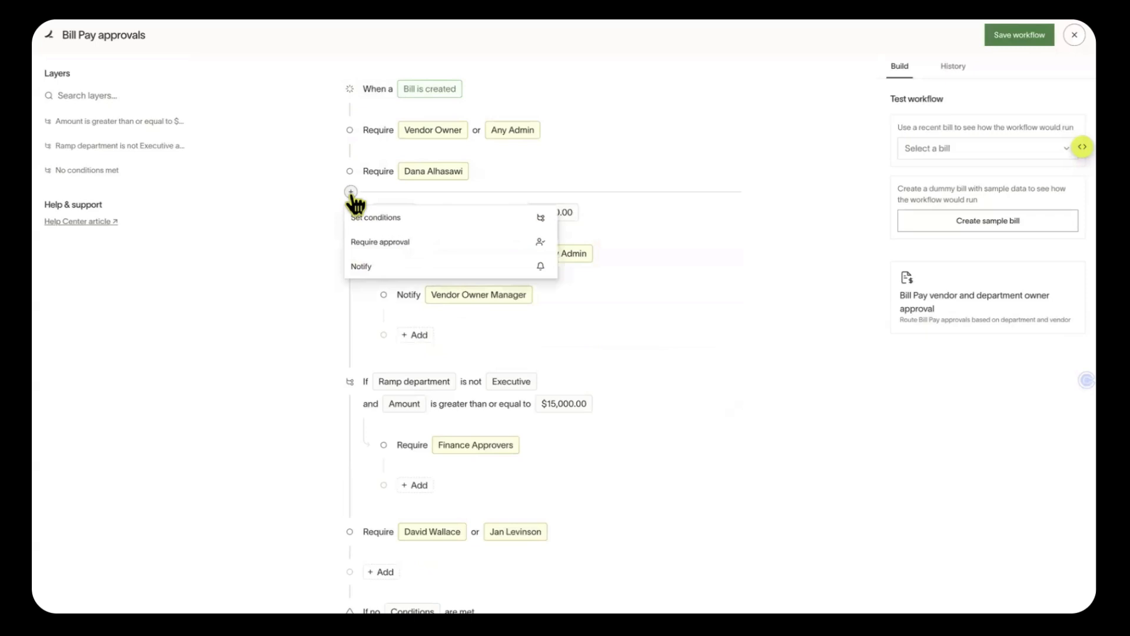
{"action": "left_click", "coordinate": [390, 213]}
{"action": "left_click", "coordinate": [490, 251]}
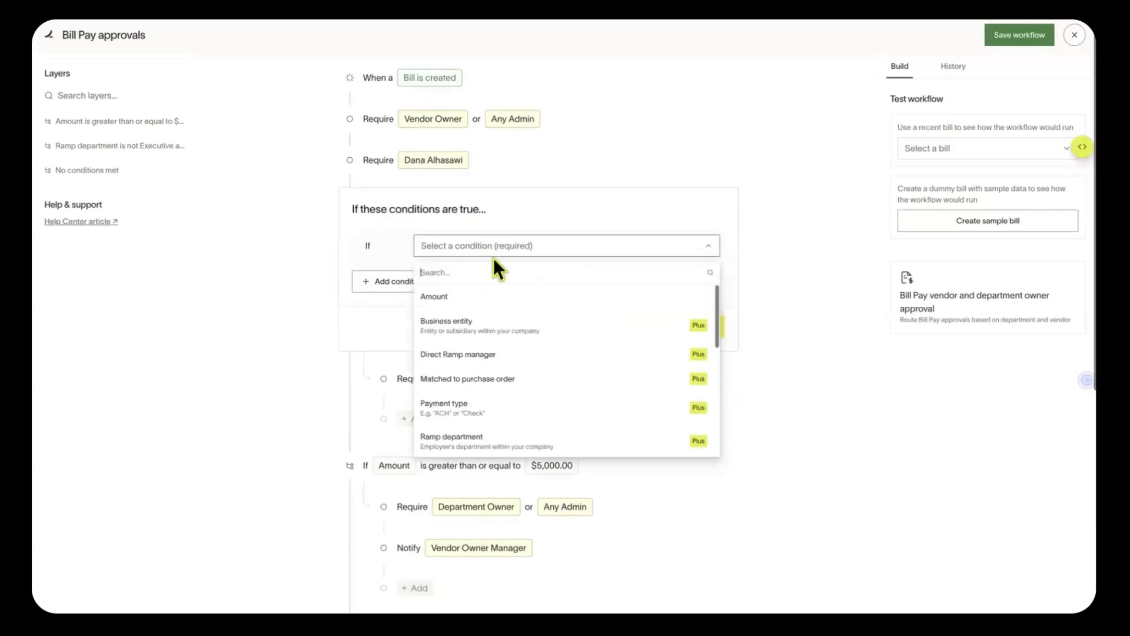
{"action": "left_click", "coordinate": [479, 293]}
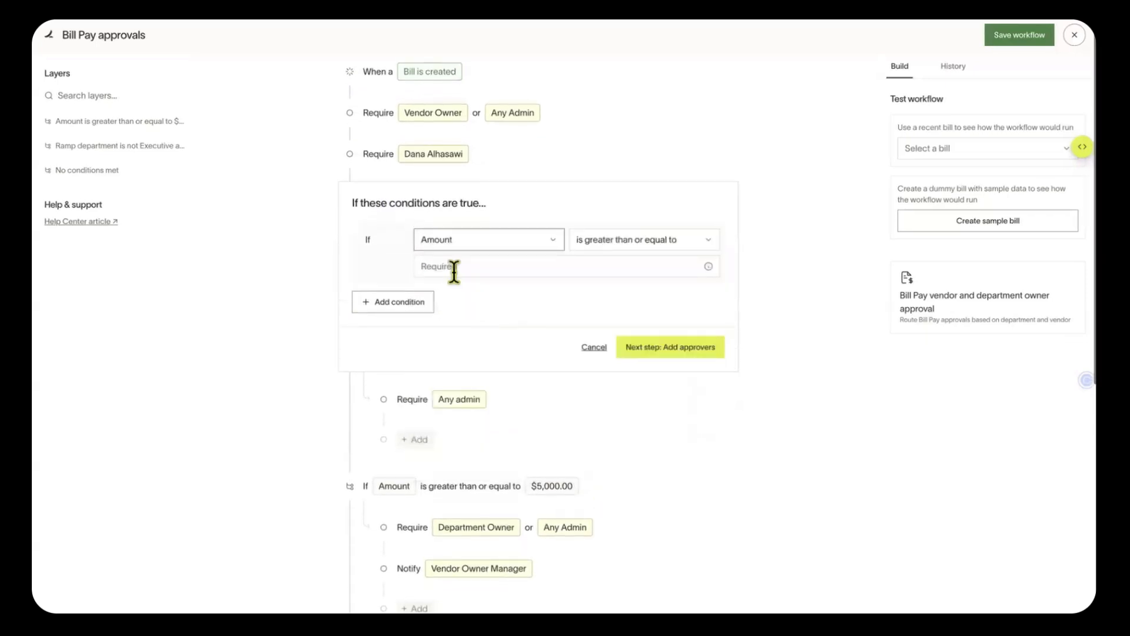
{"action": "left_click", "coordinate": [605, 266]}
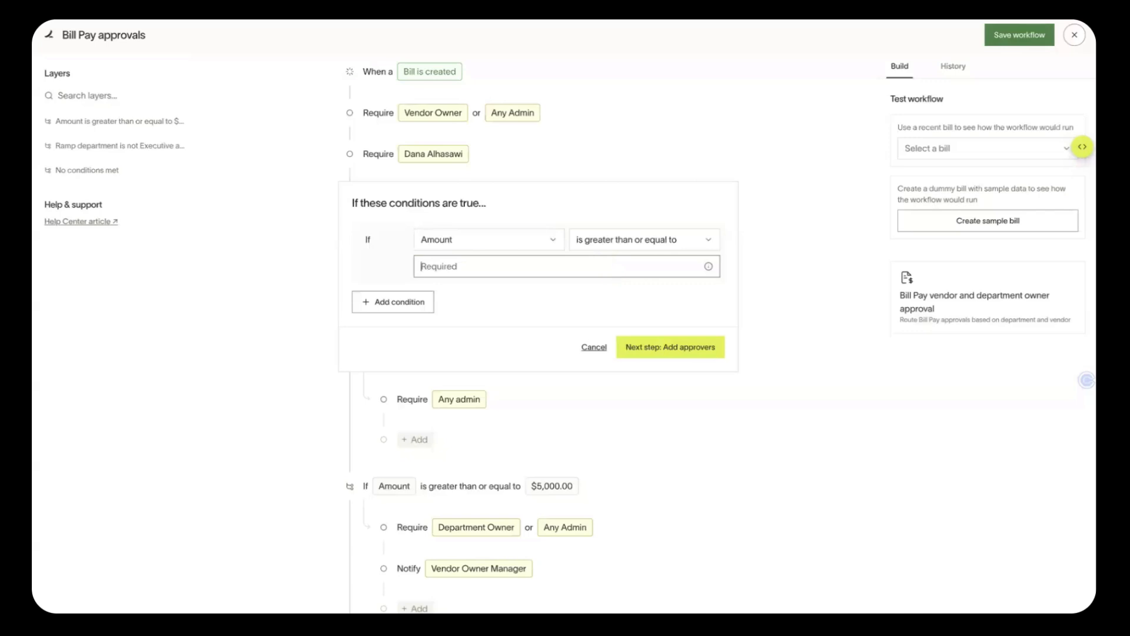
{"action": "type", "text": "25"}
{"action": "left_click", "coordinate": [689, 353]}
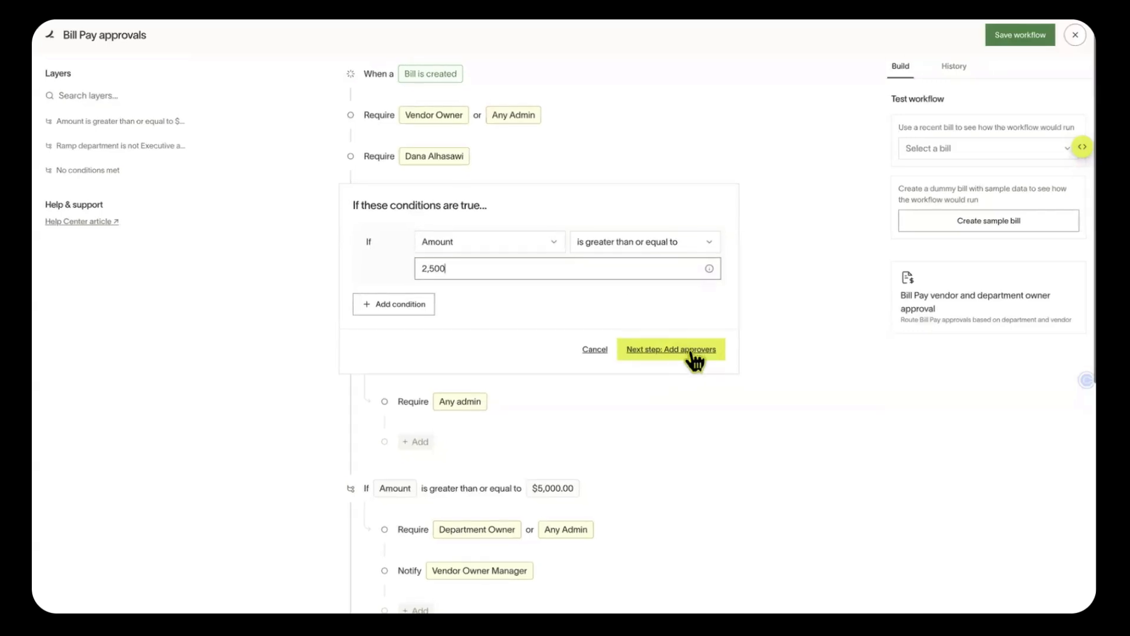
Set Vendor Owner Manager and Any Admin as approvers for the $2,500 condition and save
{"action": "left_click", "coordinate": [537, 242]}
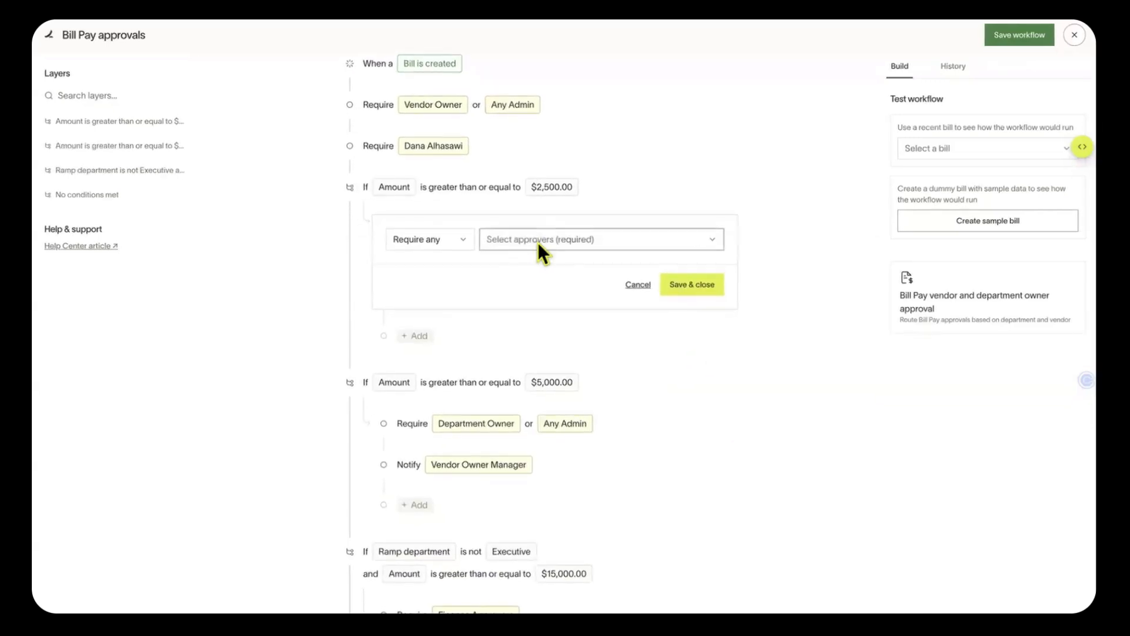
{"action": "left_click", "coordinate": [543, 230]}
{"action": "scroll", "coordinate": [562, 306], "scroll_direction": "down", "scroll_amount": 6}
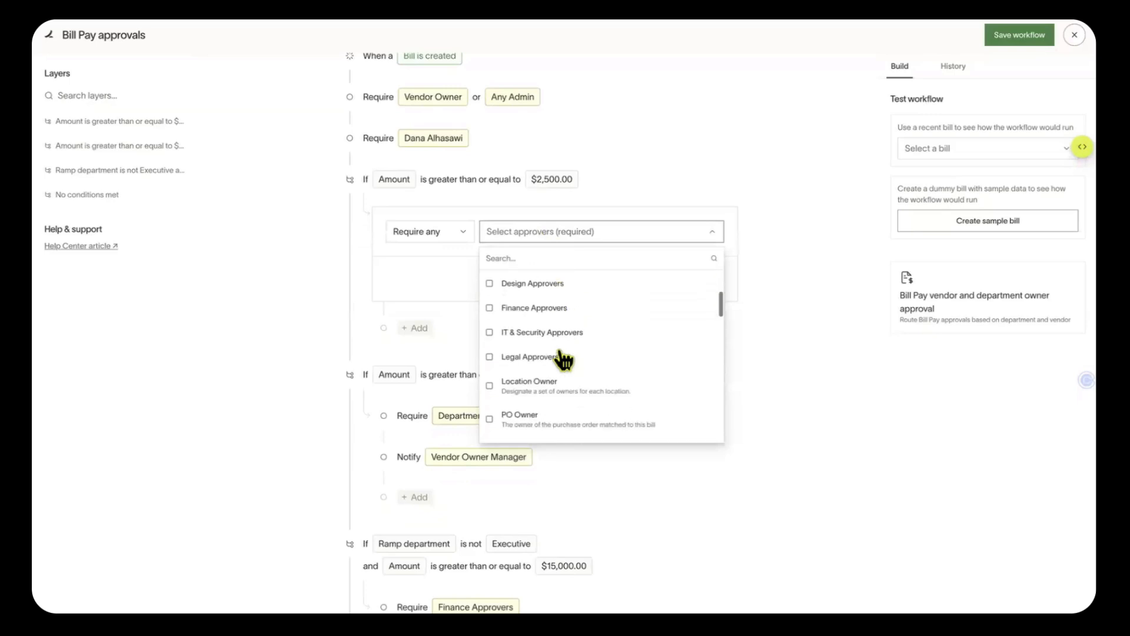
{"action": "scroll", "coordinate": [576, 332], "scroll_direction": "down", "scroll_amount": 3}
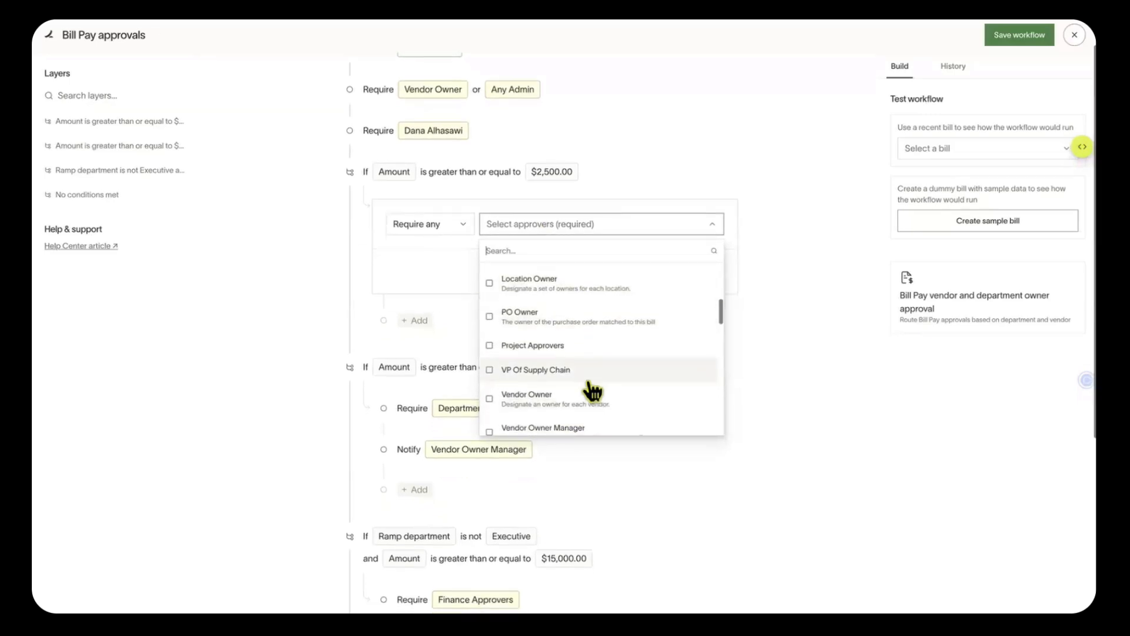
{"action": "scroll", "coordinate": [597, 410], "scroll_direction": "down", "scroll_amount": 2}
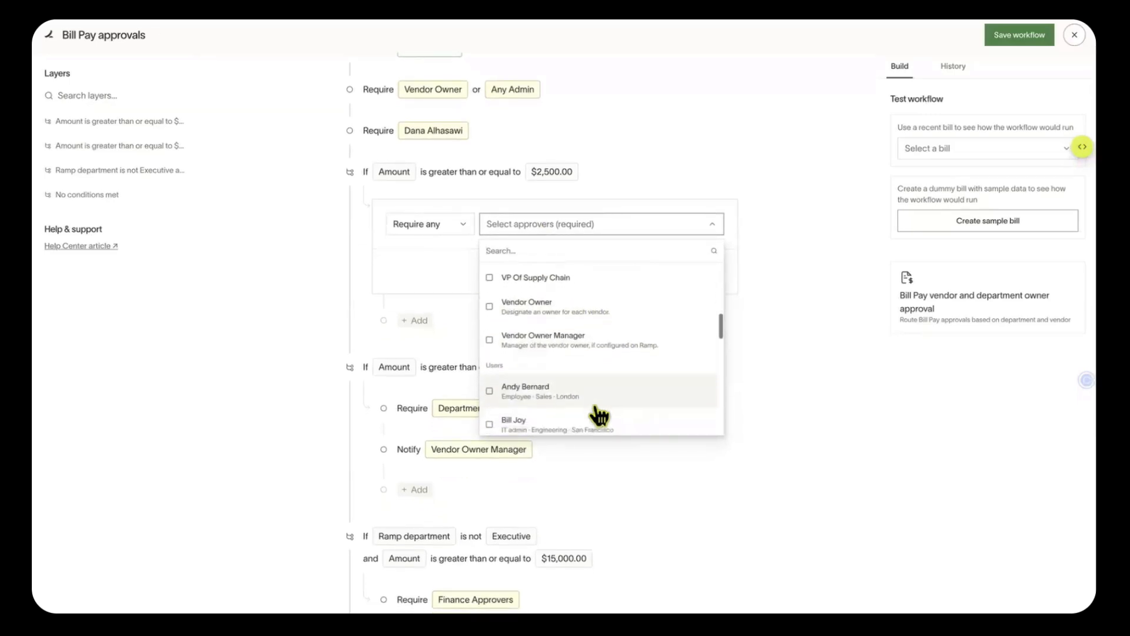
{"action": "scroll", "coordinate": [598, 409], "scroll_direction": "up", "scroll_amount": 3}
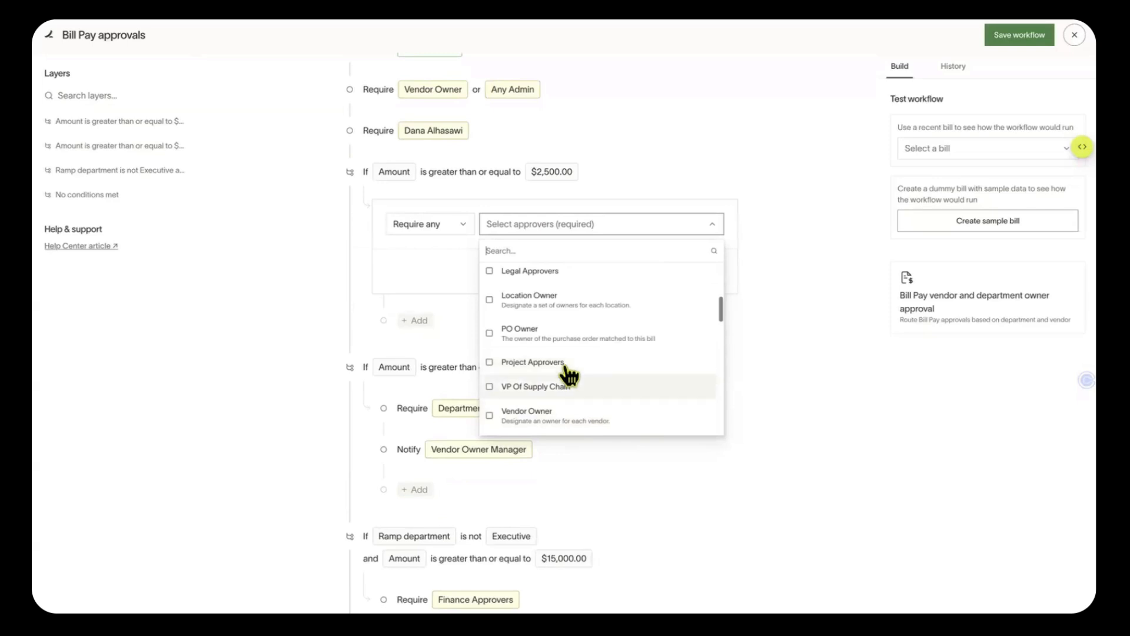
{"action": "scroll", "coordinate": [564, 389], "scroll_direction": "down", "scroll_amount": 1}
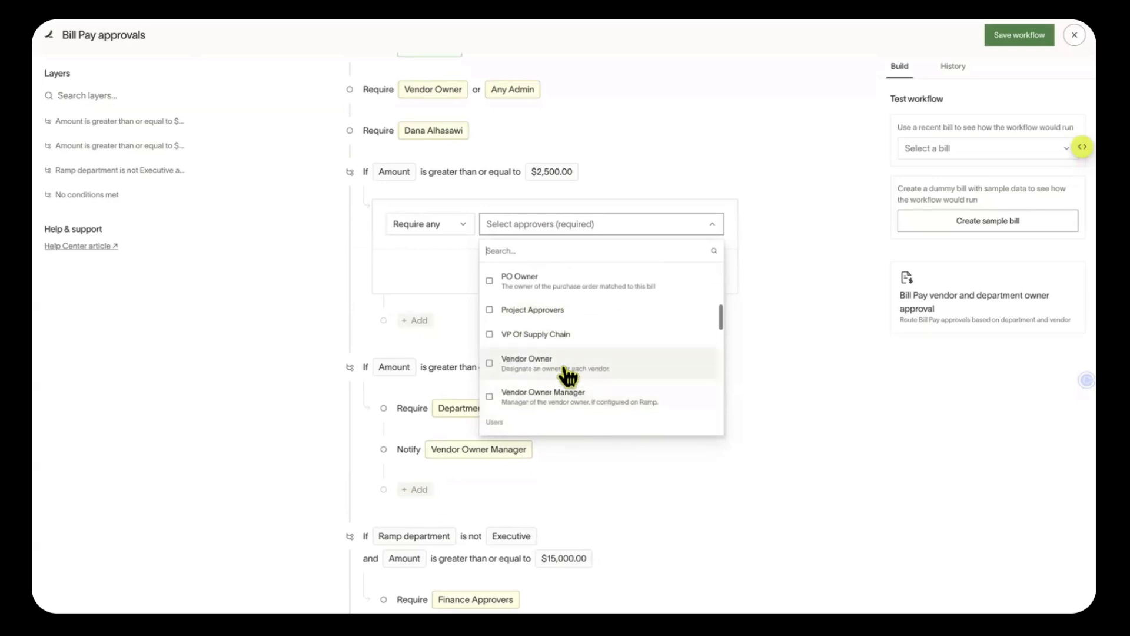
{"action": "left_click", "coordinate": [573, 401]}
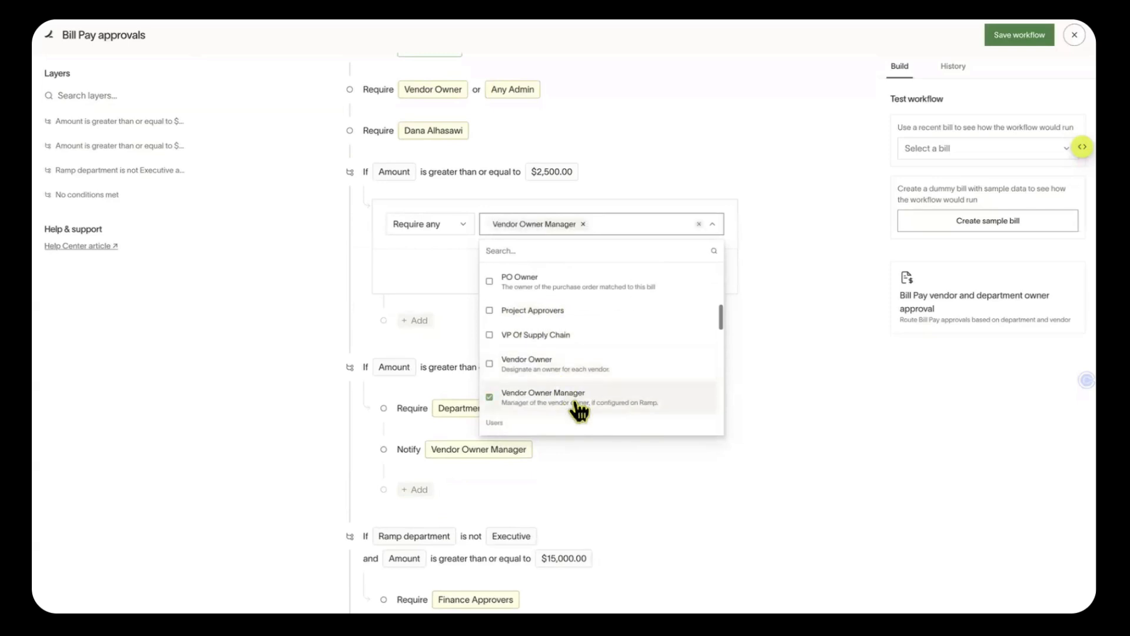
{"action": "scroll", "coordinate": [583, 365], "scroll_direction": "up", "scroll_amount": 1}
{"action": "scroll", "coordinate": [583, 365], "scroll_direction": "up", "scroll_amount": 5}
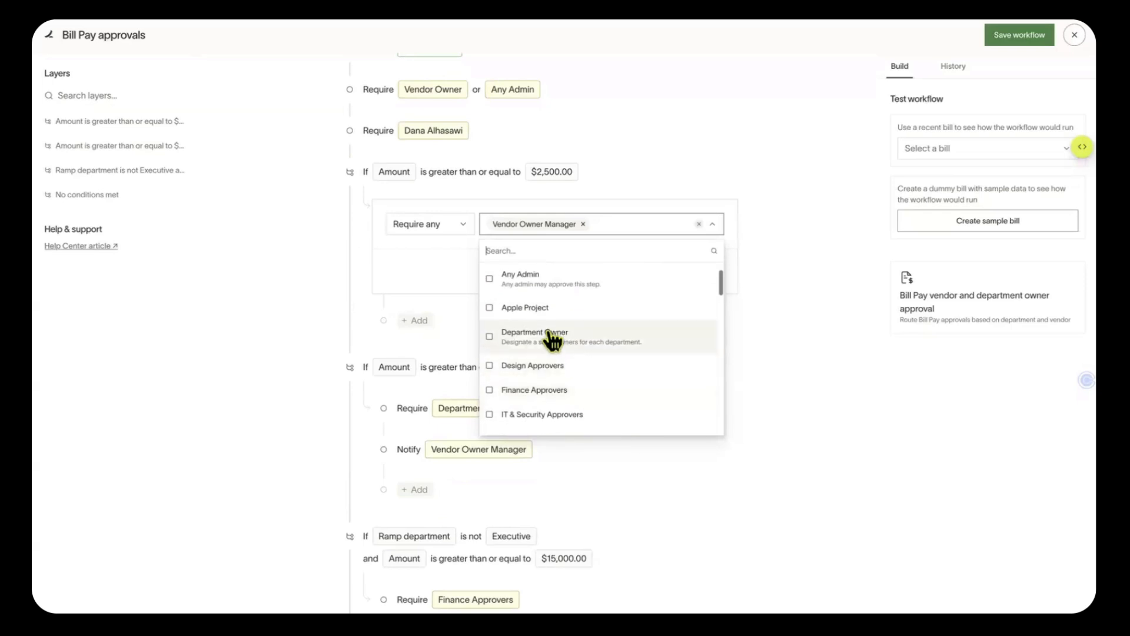
{"action": "left_click", "coordinate": [552, 325]}
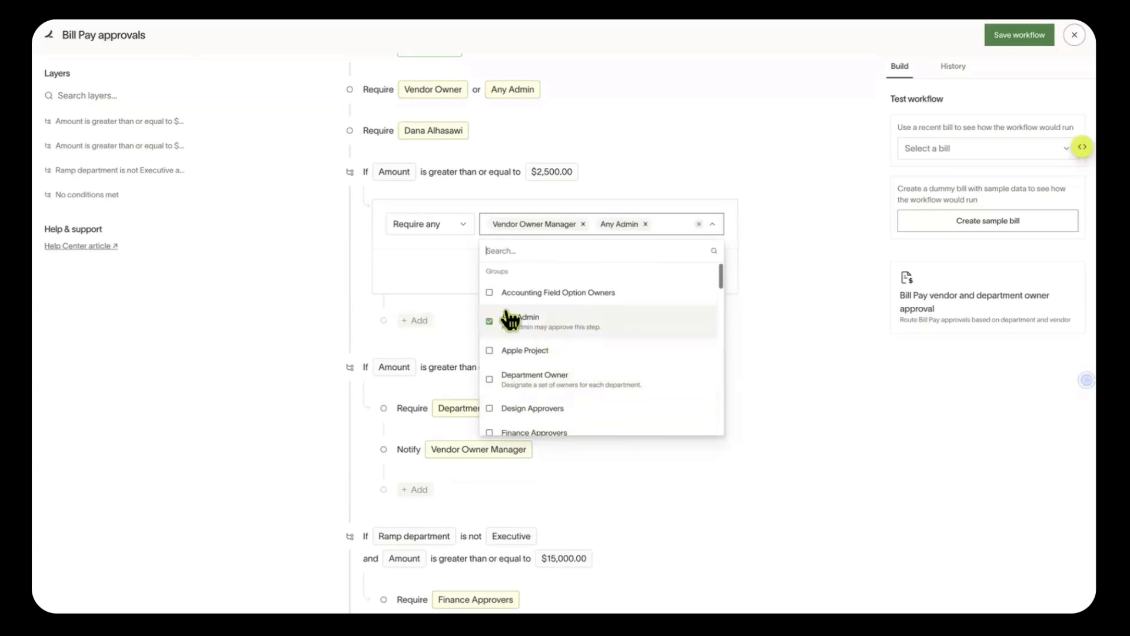
{"action": "left_click", "coordinate": [410, 246]}
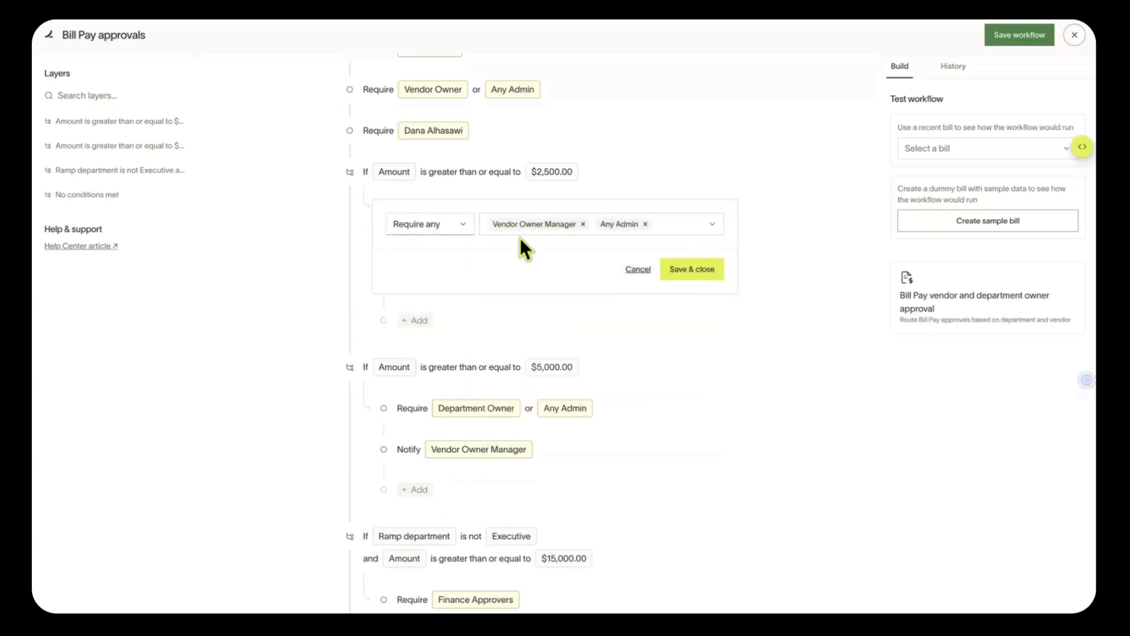
{"action": "left_click", "coordinate": [712, 272]}
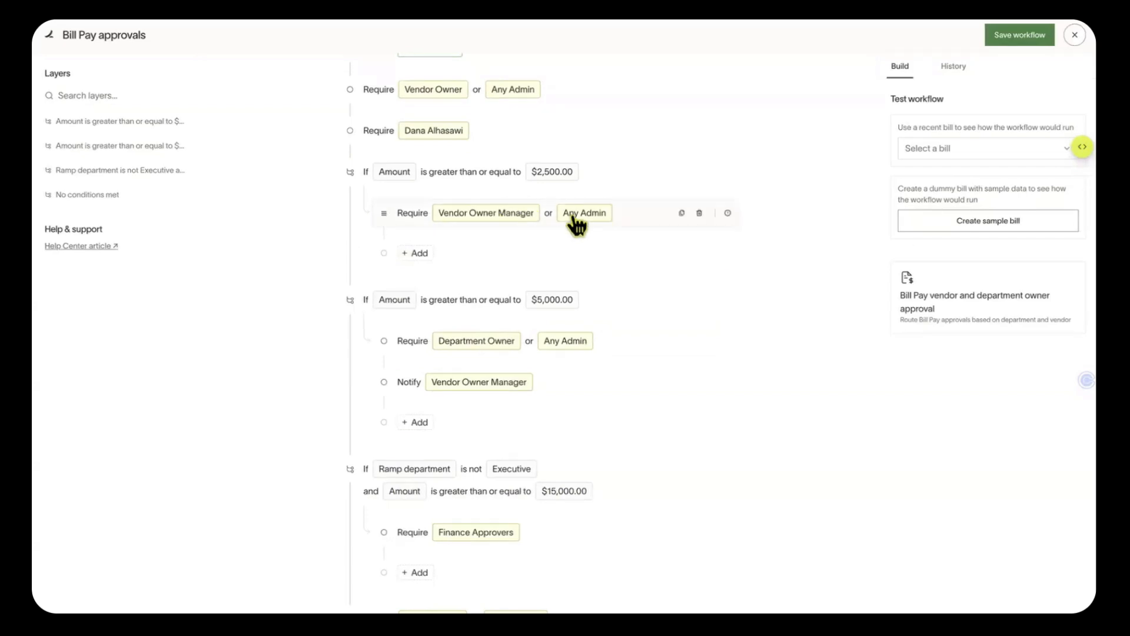
Change the $2,500 rule to 'Require all' so both approvers must sign off
{"action": "left_click", "coordinate": [550, 224]}
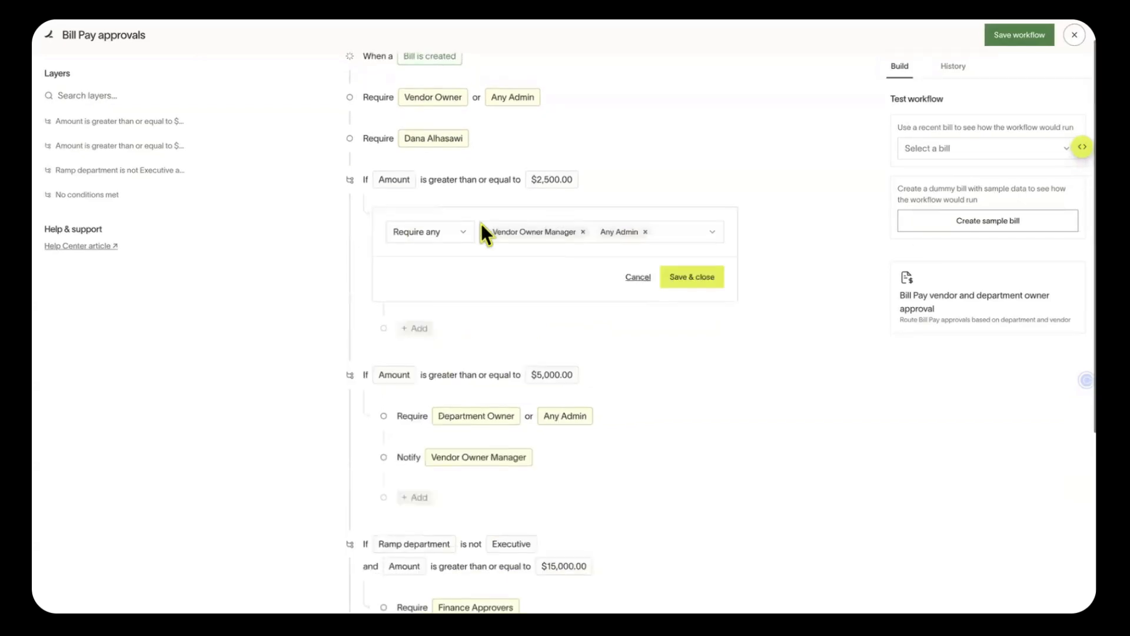
{"action": "left_click", "coordinate": [437, 225]}
{"action": "left_click", "coordinate": [461, 299]}
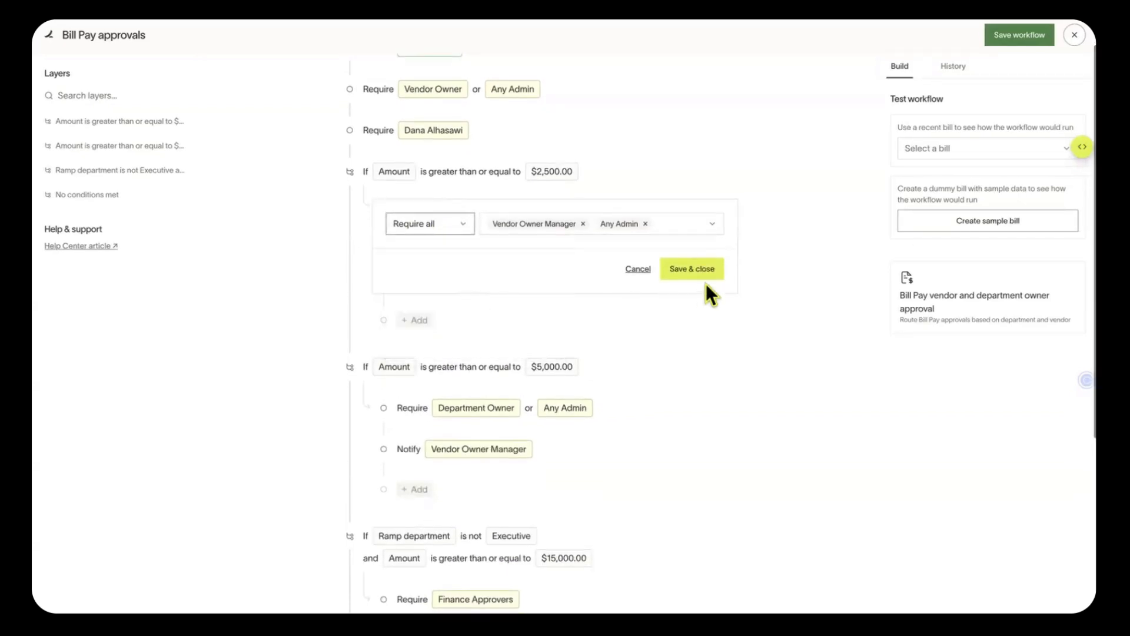
{"action": "left_click", "coordinate": [693, 269]}
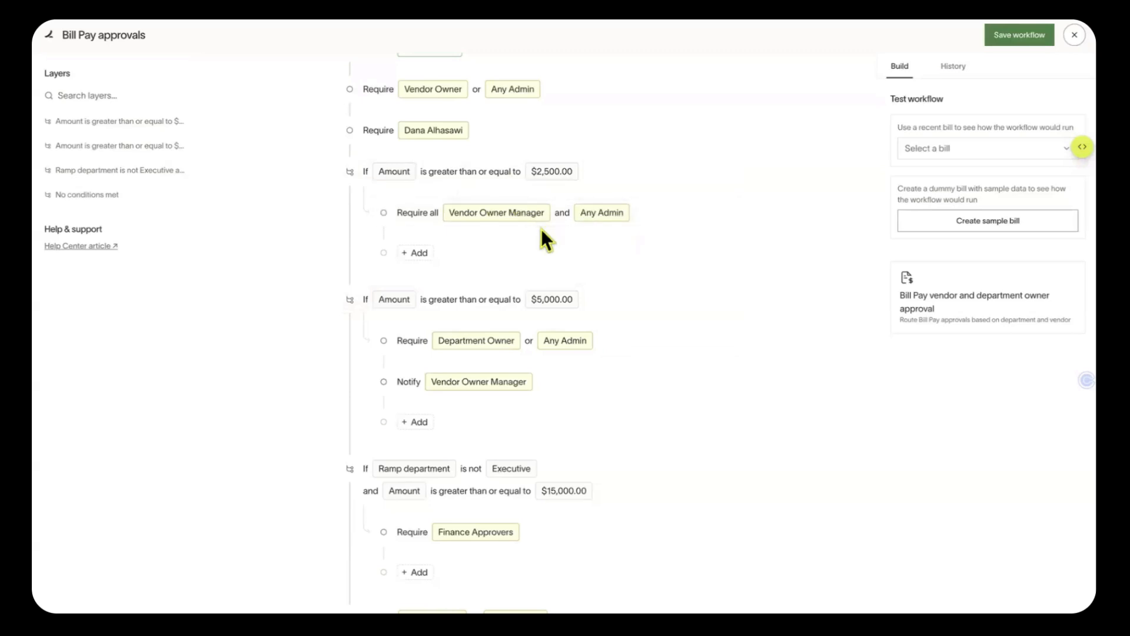
Review the employee and $2,500 approval steps, then save the workflow
{"action": "scroll", "coordinate": [537, 225], "scroll_direction": "down", "scroll_amount": 1}
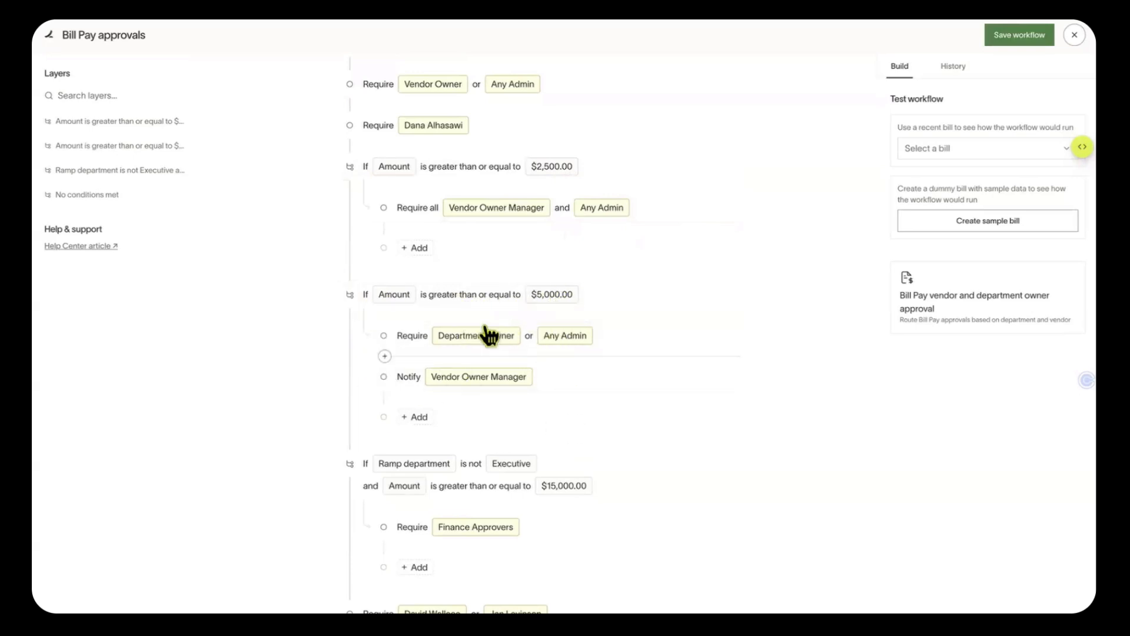
{"action": "scroll", "coordinate": [506, 422], "scroll_direction": "down", "scroll_amount": 3}
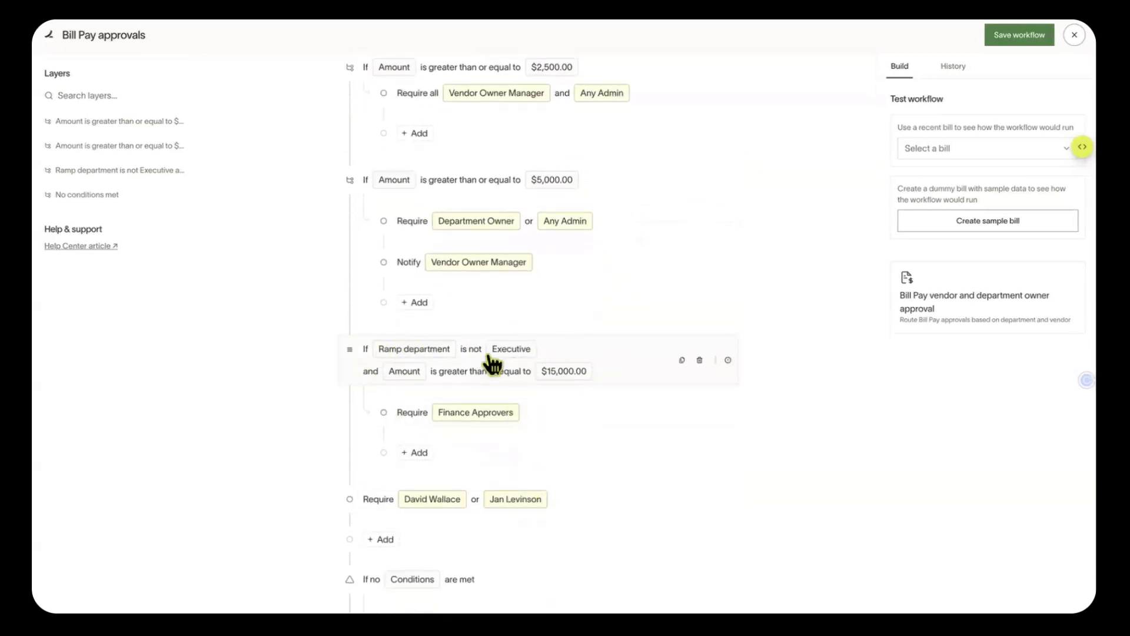
{"action": "scroll", "coordinate": [548, 288], "scroll_direction": "up", "scroll_amount": 4}
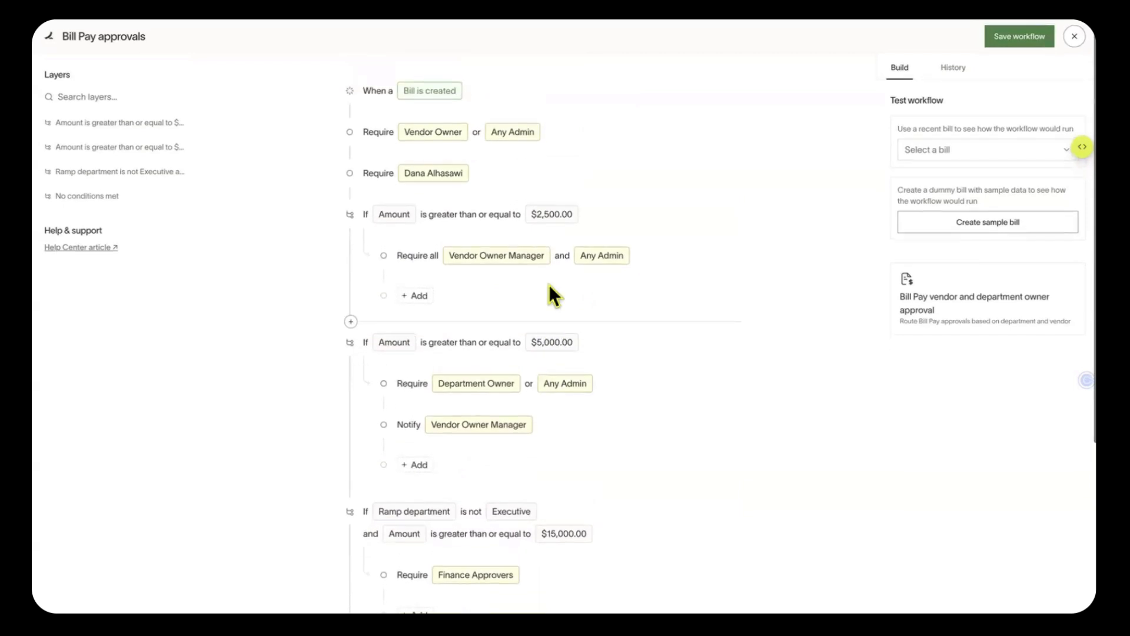
{"action": "scroll", "coordinate": [348, 214], "scroll_direction": "down", "scroll_amount": 1}
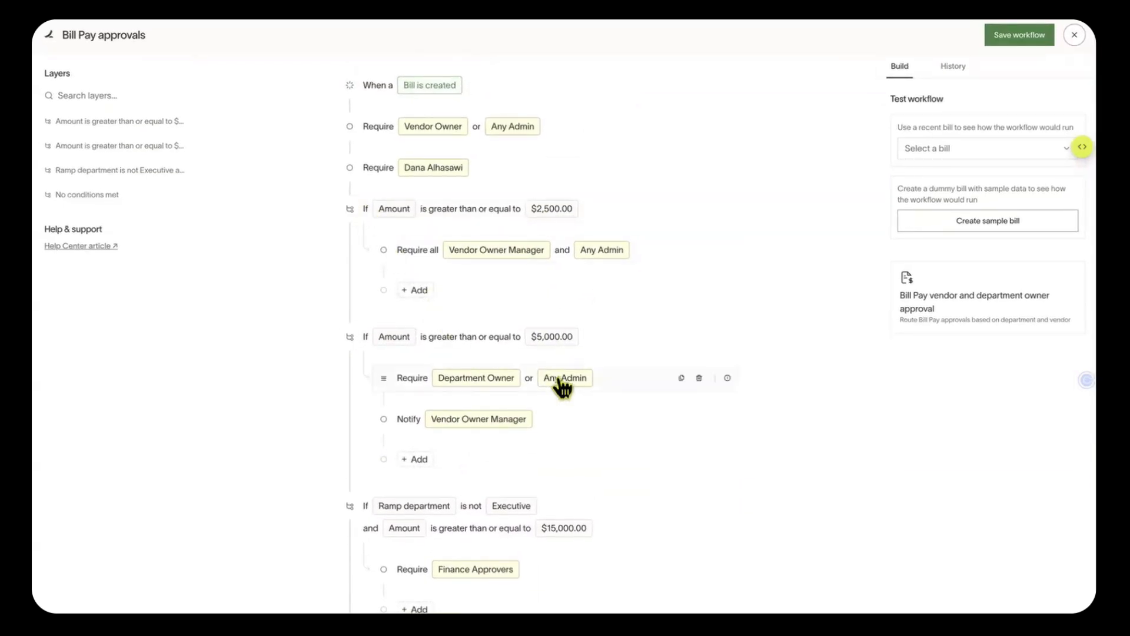
{"action": "scroll", "coordinate": [528, 355], "scroll_direction": "up", "scroll_amount": 1}
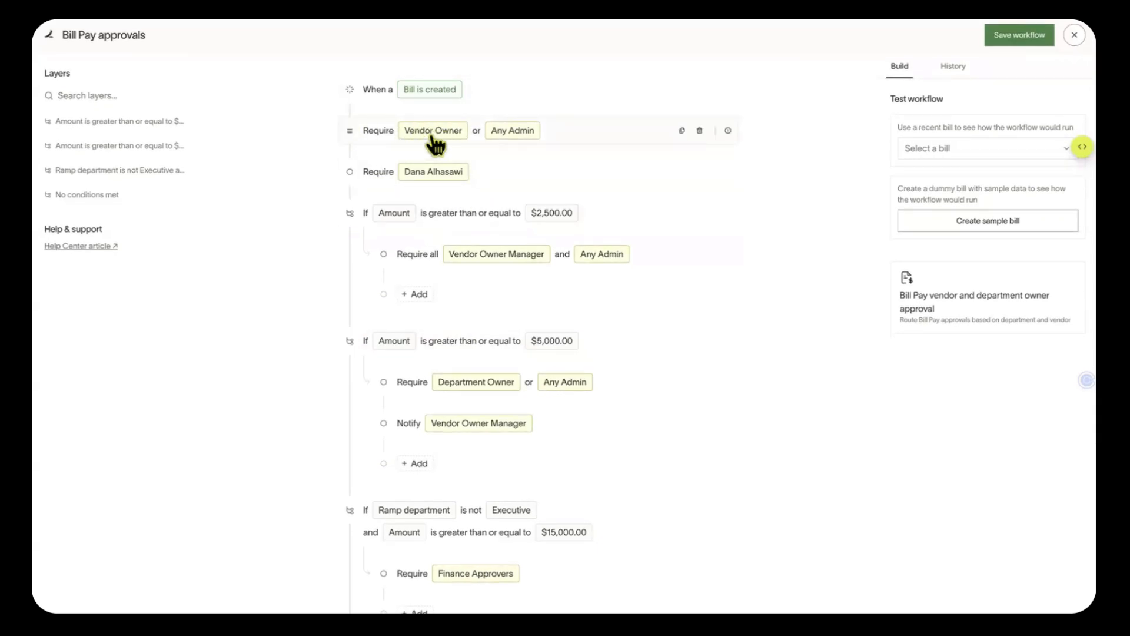
{"action": "left_click", "coordinate": [1009, 33]}
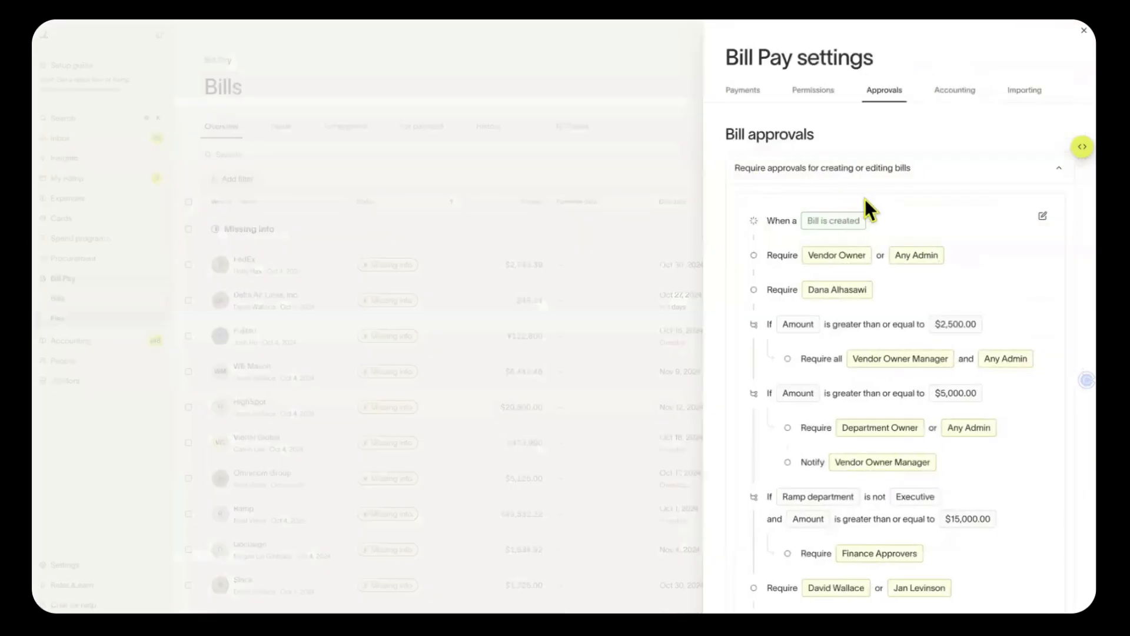
Switch off the Payment details re-approval trigger, leaving Vendor and Amount on
{"action": "scroll", "coordinate": [889, 202], "scroll_direction": "down", "scroll_amount": 3}
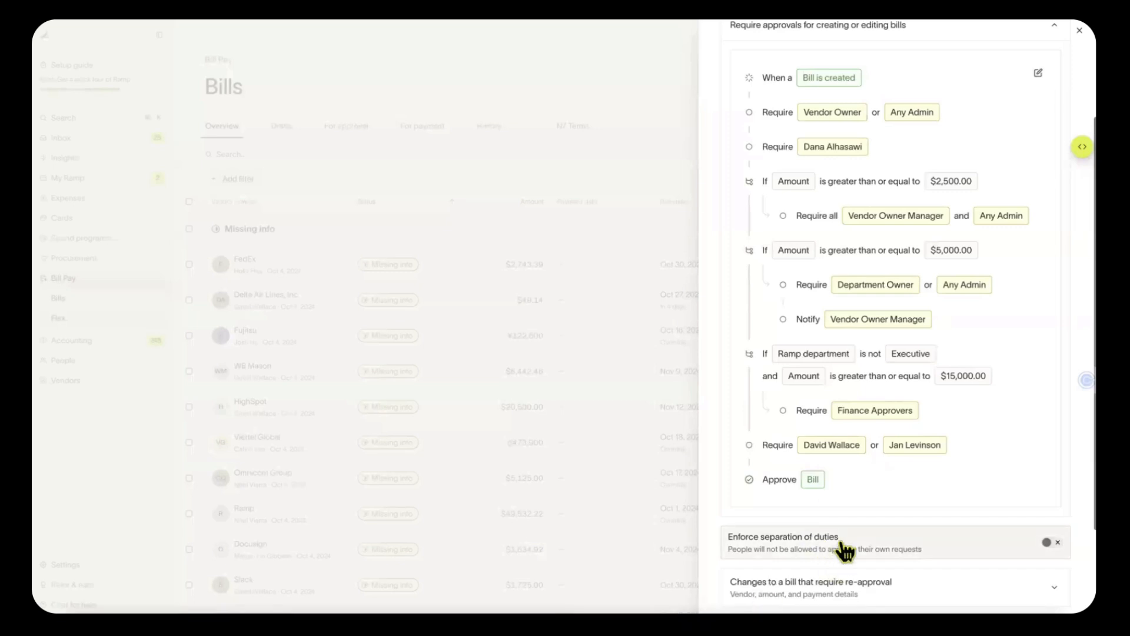
{"action": "left_click", "coordinate": [851, 585]}
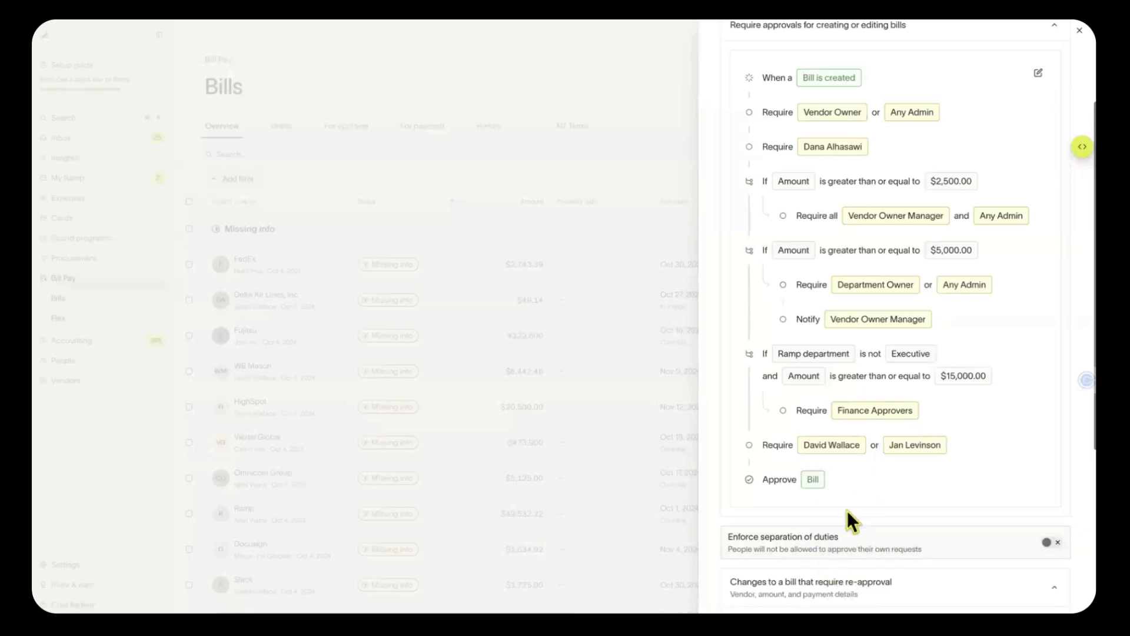
{"action": "scroll", "coordinate": [823, 441], "scroll_direction": "down", "scroll_amount": 6}
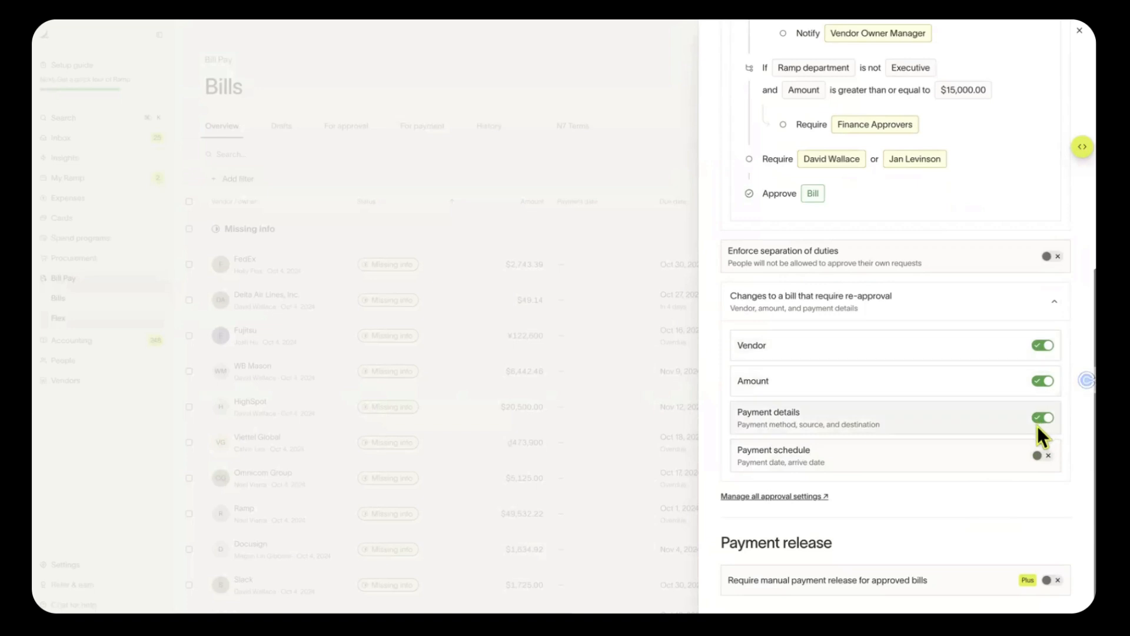
{"action": "left_click", "coordinate": [1048, 381]}
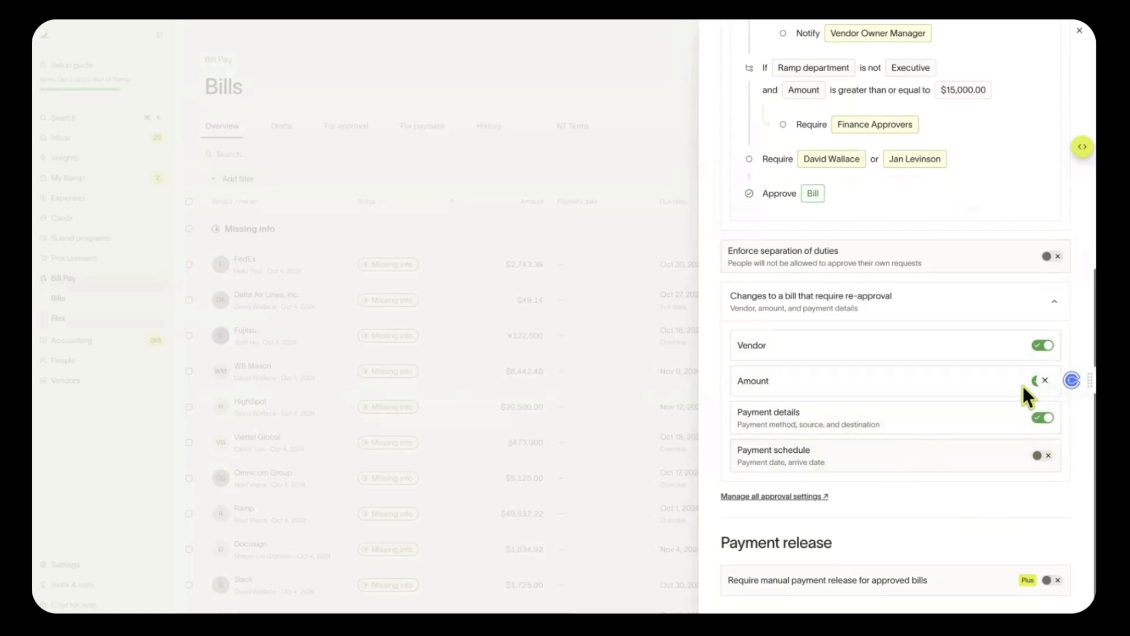
{"action": "left_click", "coordinate": [1048, 382]}
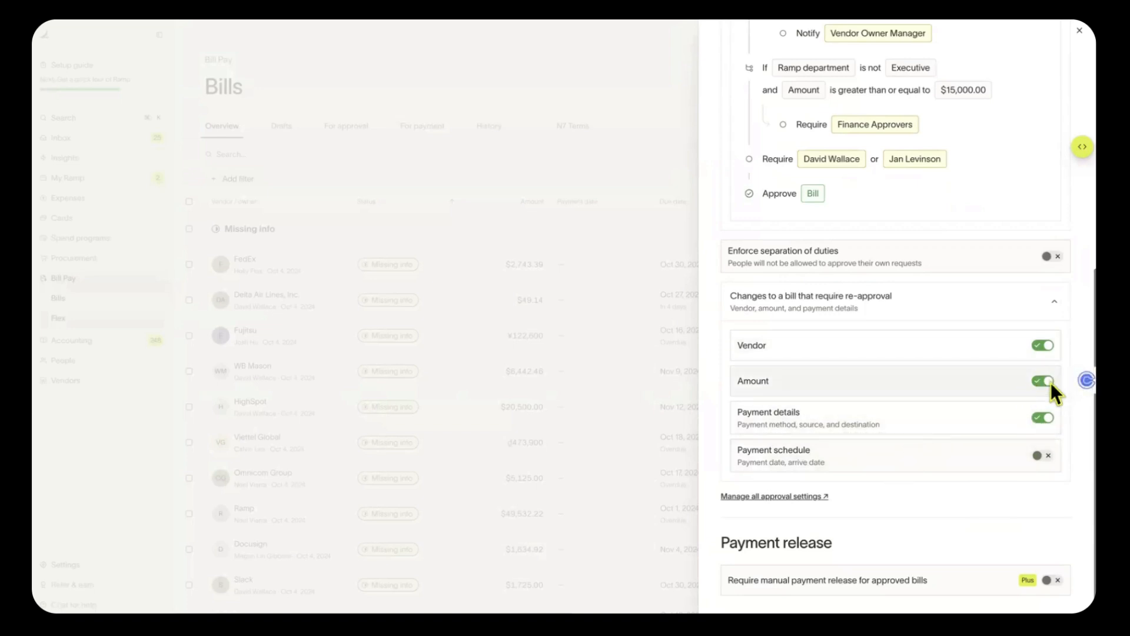
{"action": "left_click", "coordinate": [1049, 419]}
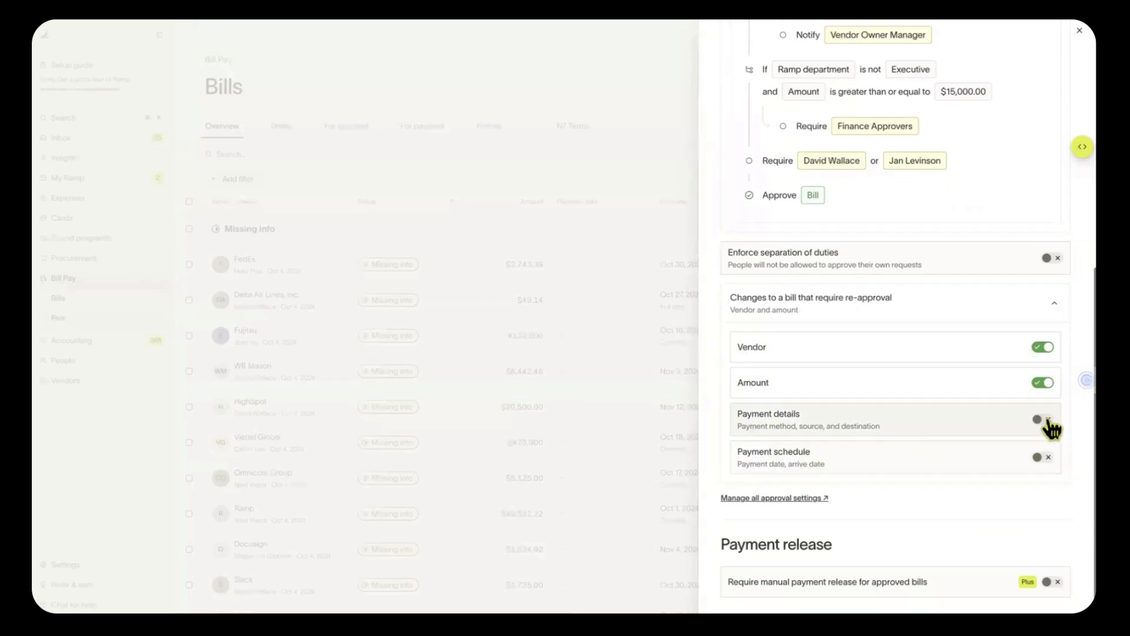
{"action": "scroll", "coordinate": [1058, 461], "scroll_direction": "down", "scroll_amount": 1}
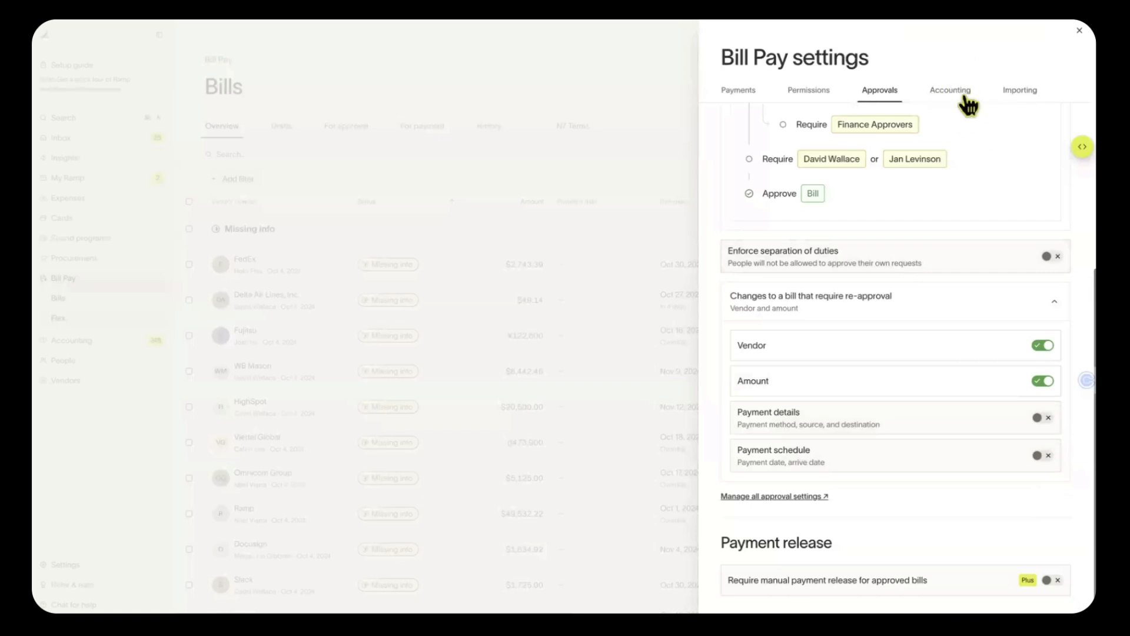
Check the QuickBooks sync settings: Accounts Payable account, new bills syncing after creation, unchanged
{"action": "left_click", "coordinate": [965, 100]}
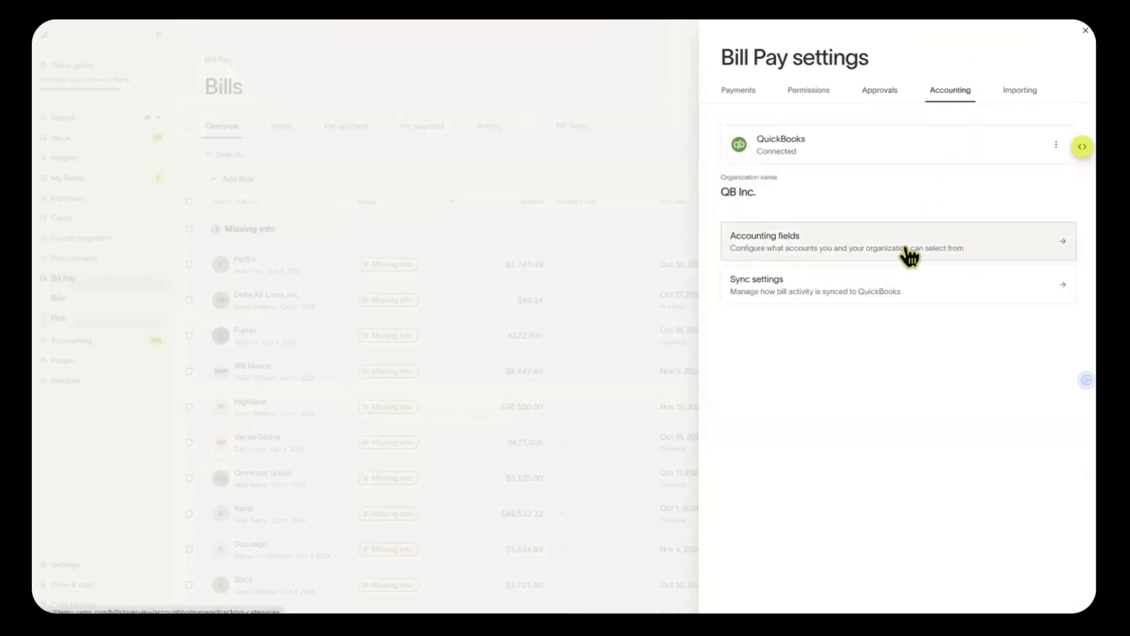
{"action": "left_click", "coordinate": [925, 292]}
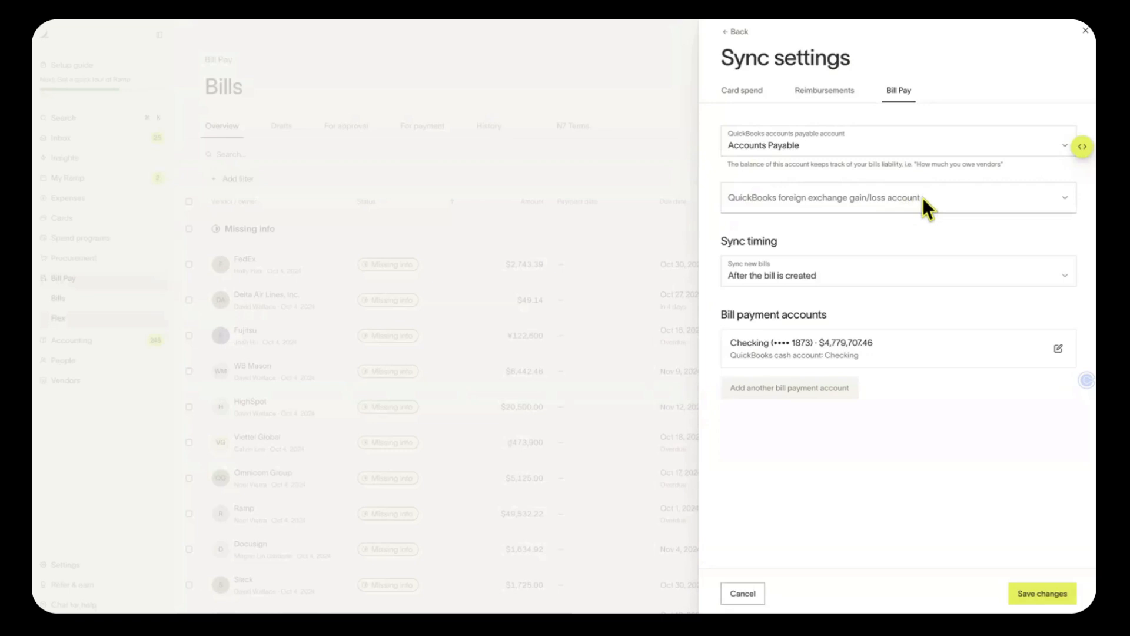
{"action": "left_click", "coordinate": [847, 272]}
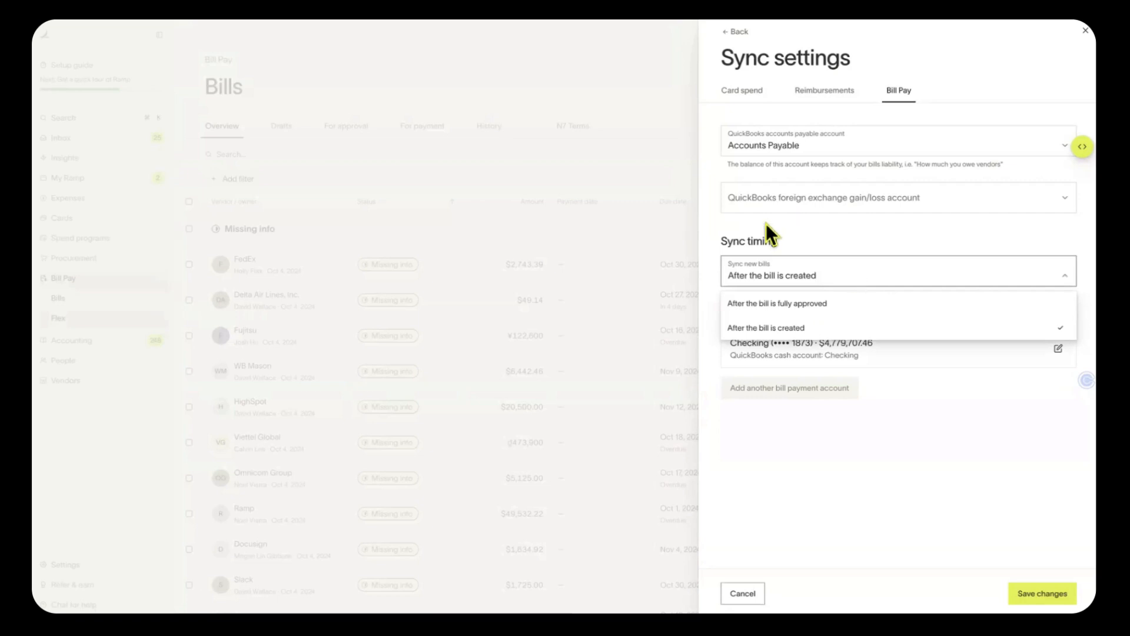
{"action": "left_click", "coordinate": [828, 228]}
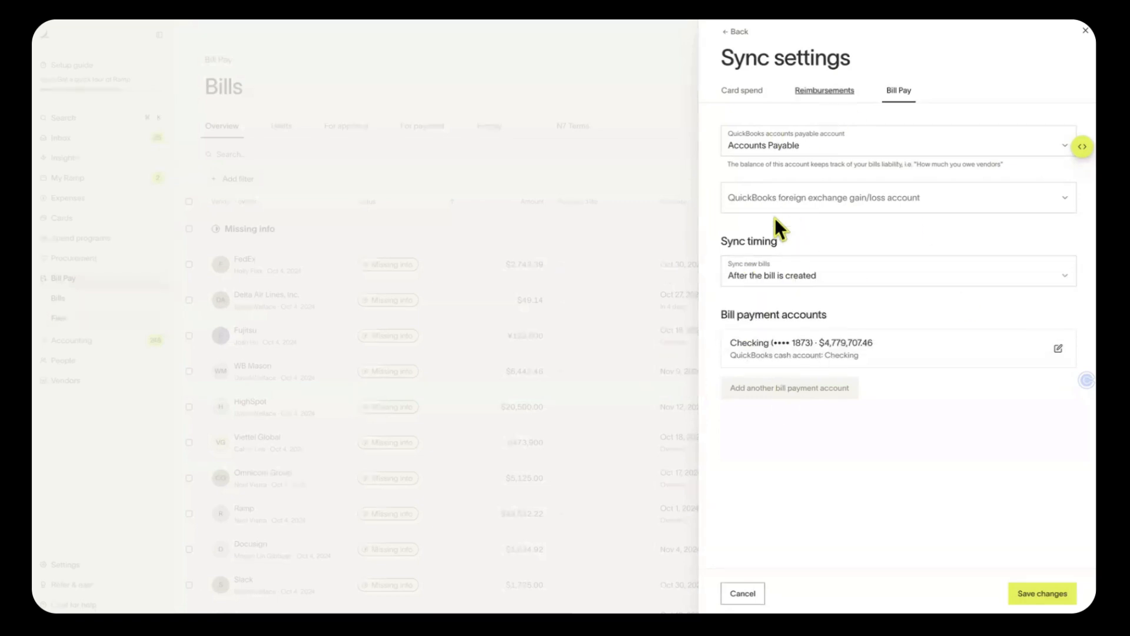
Go back to accounting, view the Importing options, then close Bill Pay settings
{"action": "left_click", "coordinate": [740, 35]}
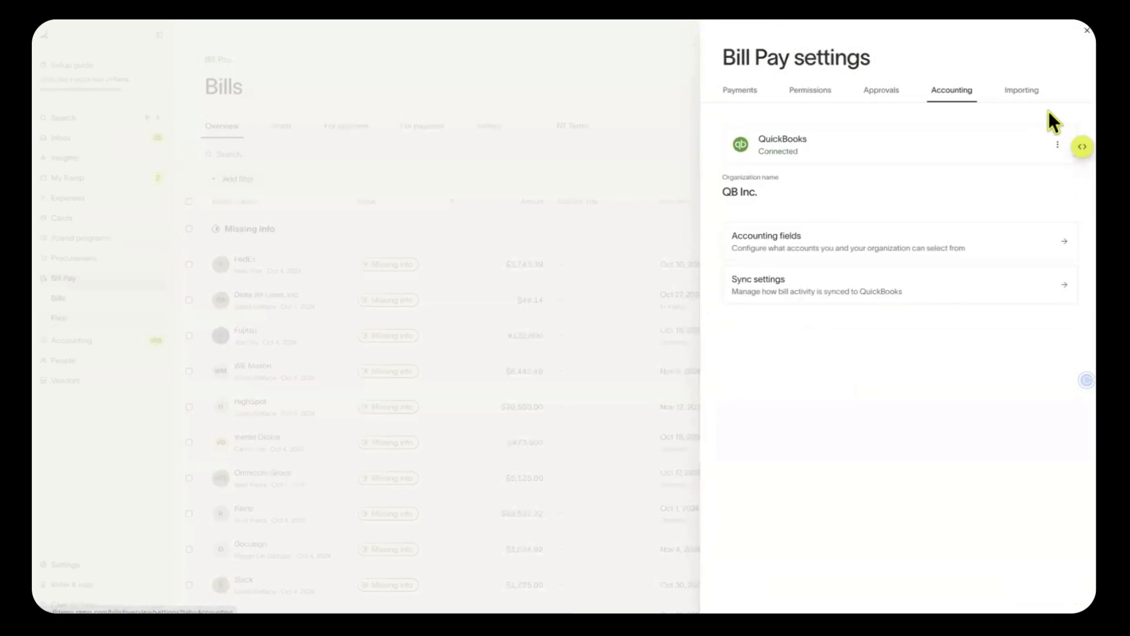
{"action": "left_click", "coordinate": [1018, 91]}
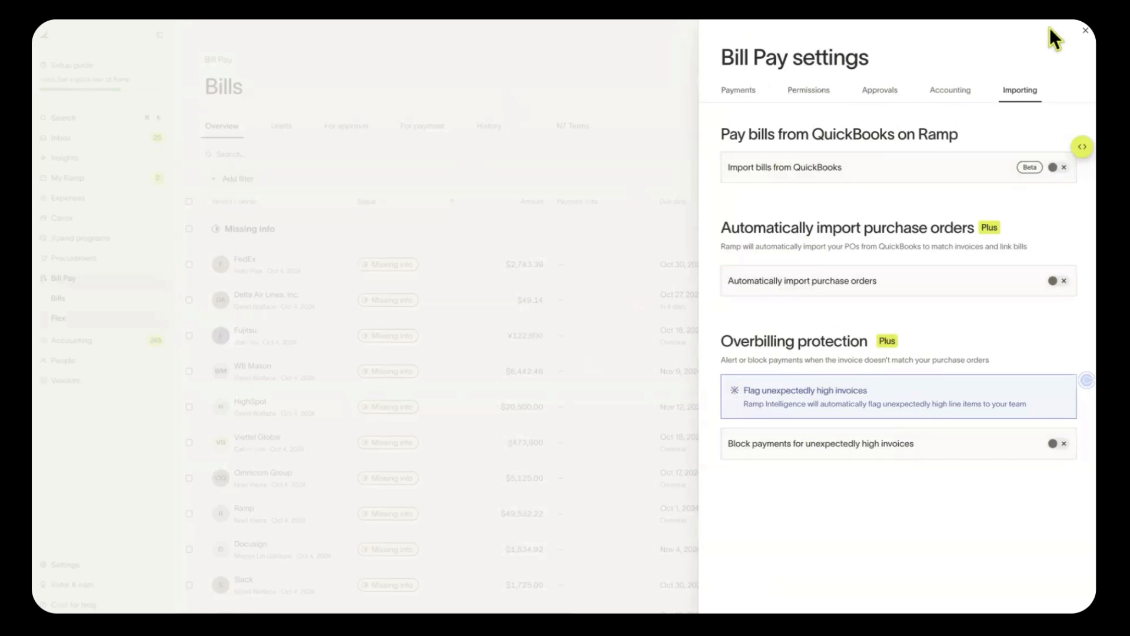
{"action": "left_click", "coordinate": [1082, 31]}
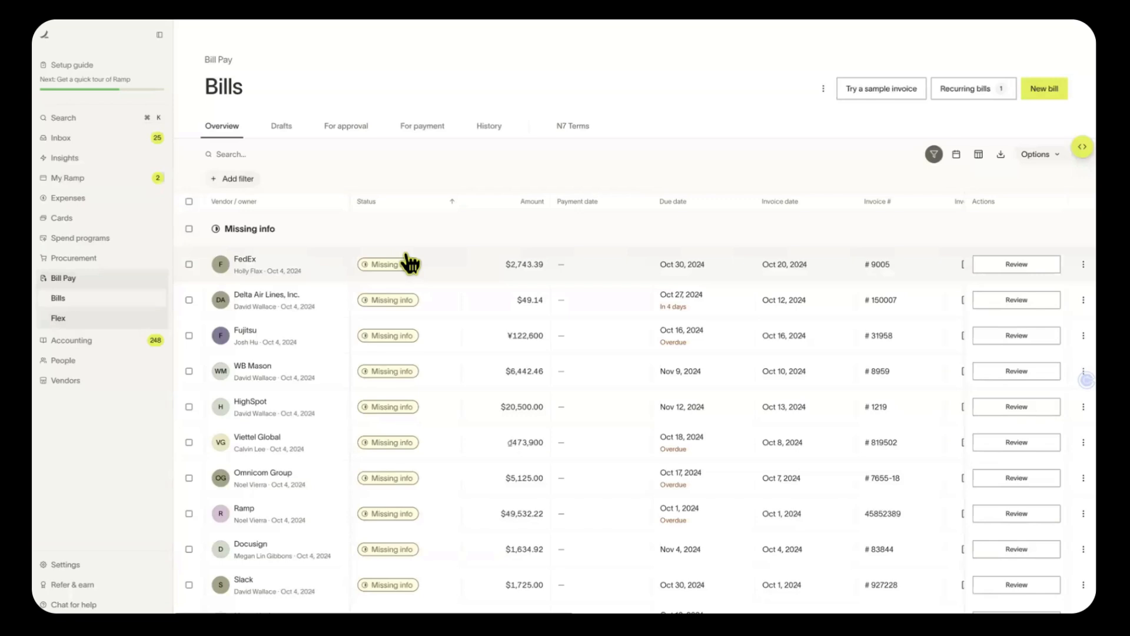
Show the Drafts tab and list the new-bill options: forward, upload, spreadsheet, or no invoice
{"action": "scroll", "coordinate": [307, 114], "scroll_direction": "down", "scroll_amount": 3}
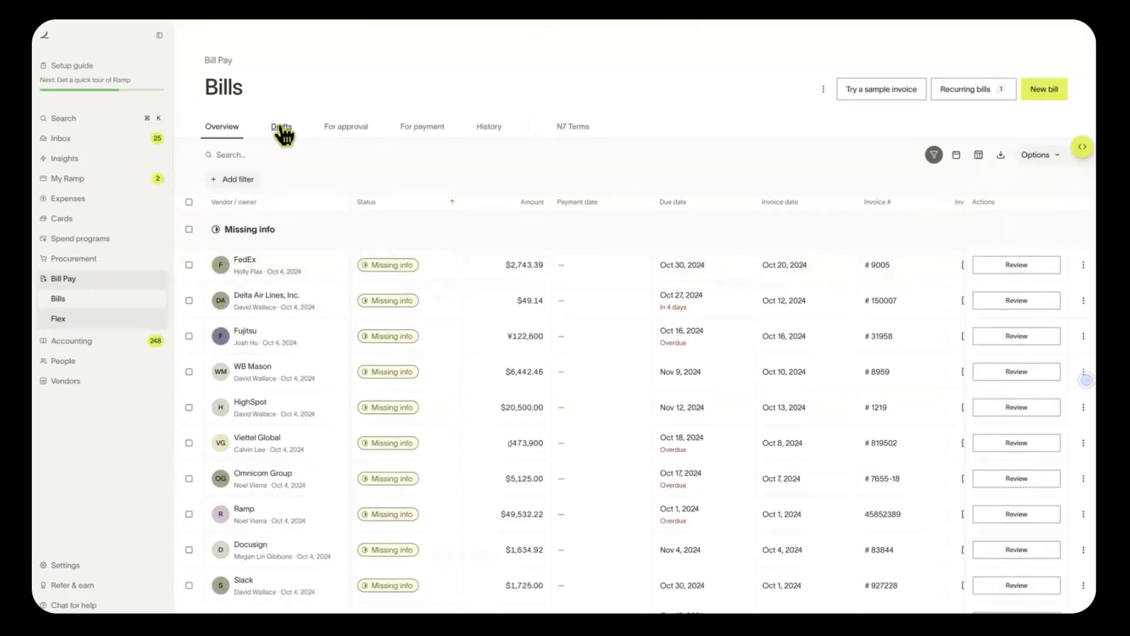
{"action": "left_click", "coordinate": [282, 127]}
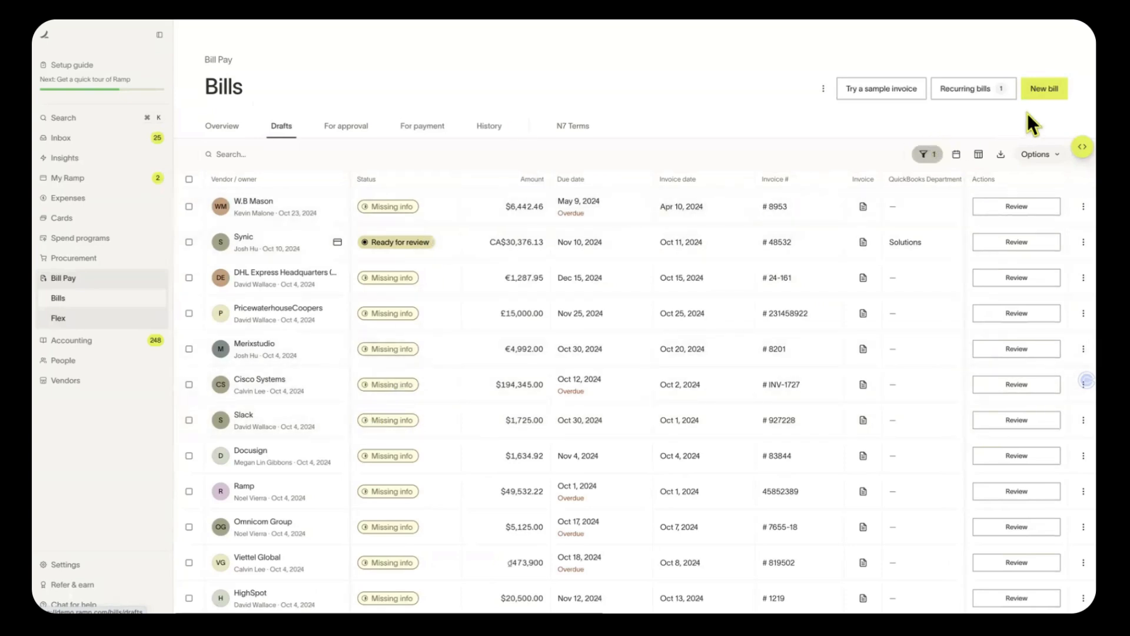
{"action": "left_click", "coordinate": [1054, 91]}
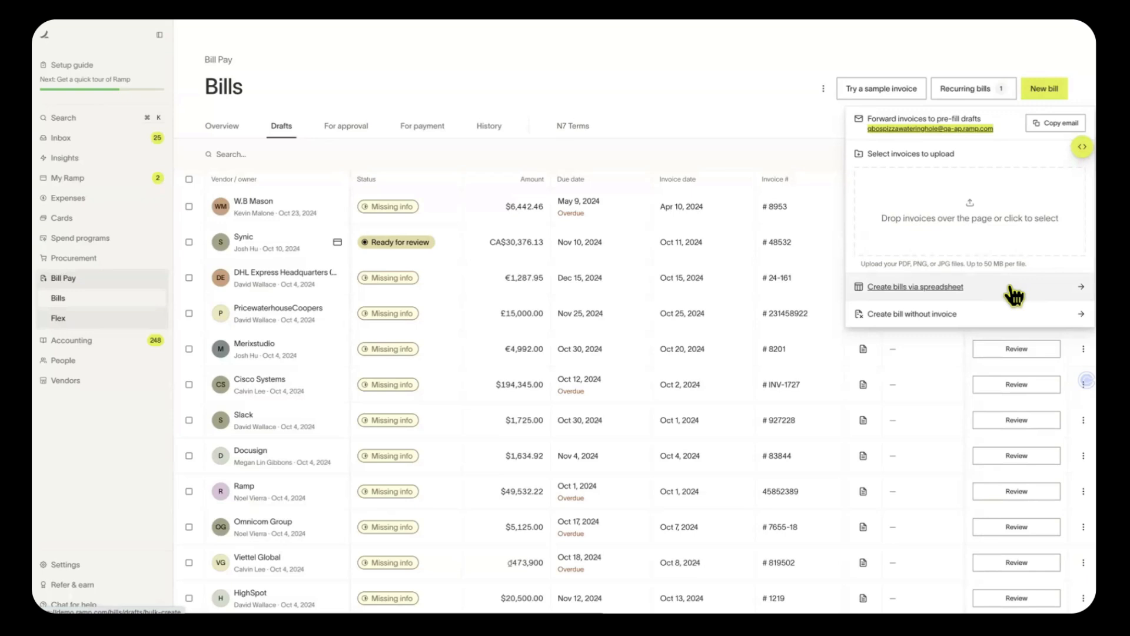
Preview the spreadsheet draft-import panel, then close it and the New bill choices
{"action": "left_click", "coordinate": [1014, 294]}
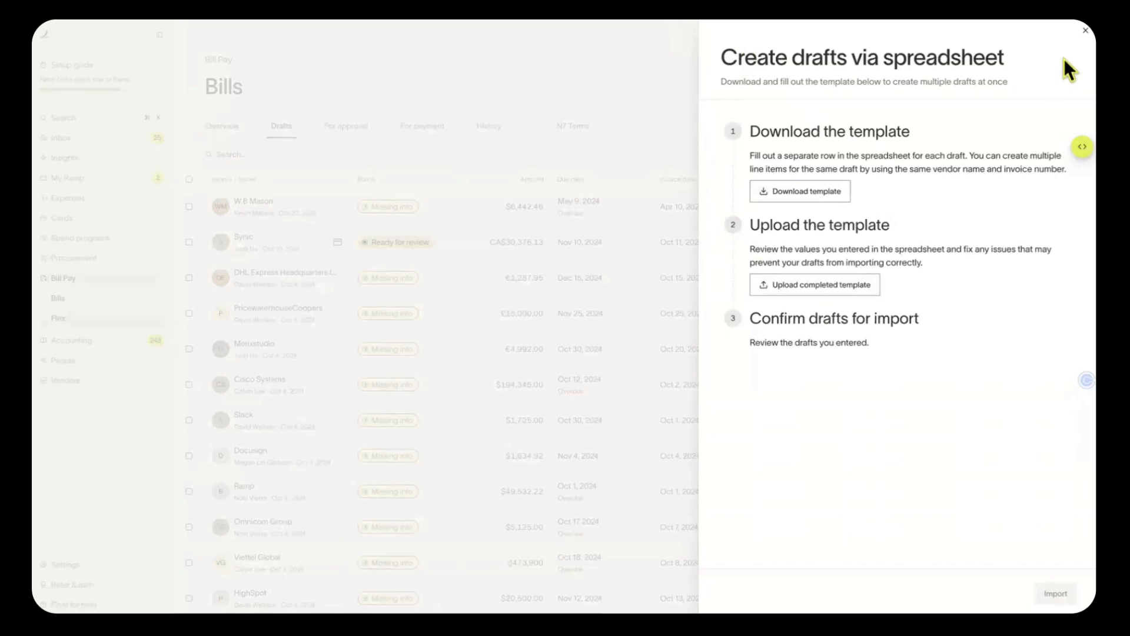
{"action": "left_click", "coordinate": [1086, 30]}
{"action": "left_click", "coordinate": [1039, 87]}
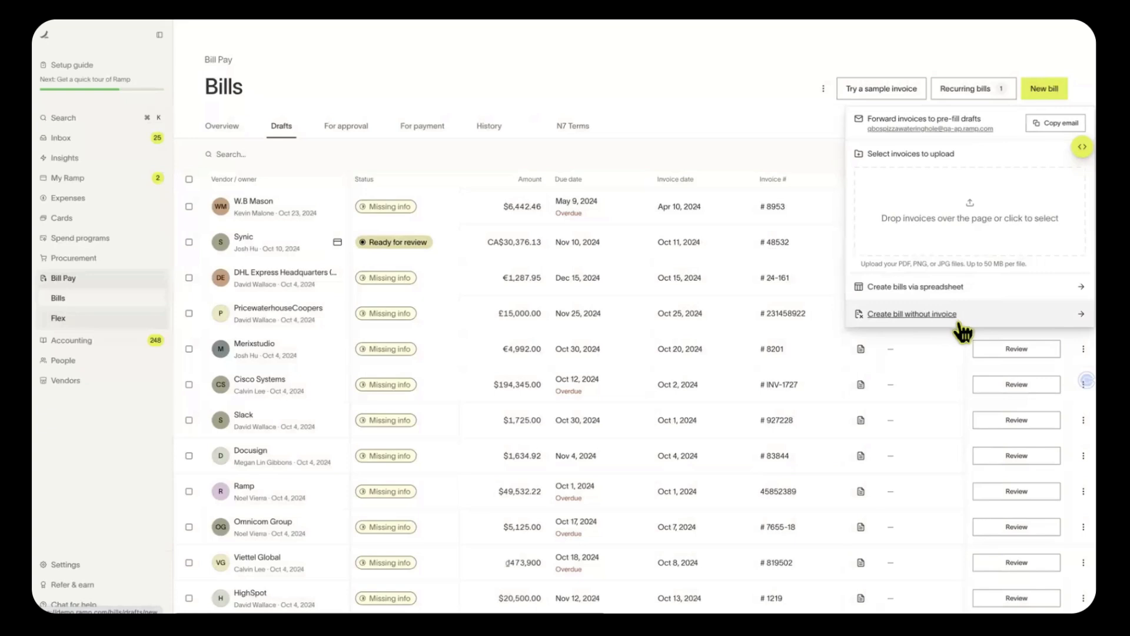
{"action": "left_click", "coordinate": [368, 114]}
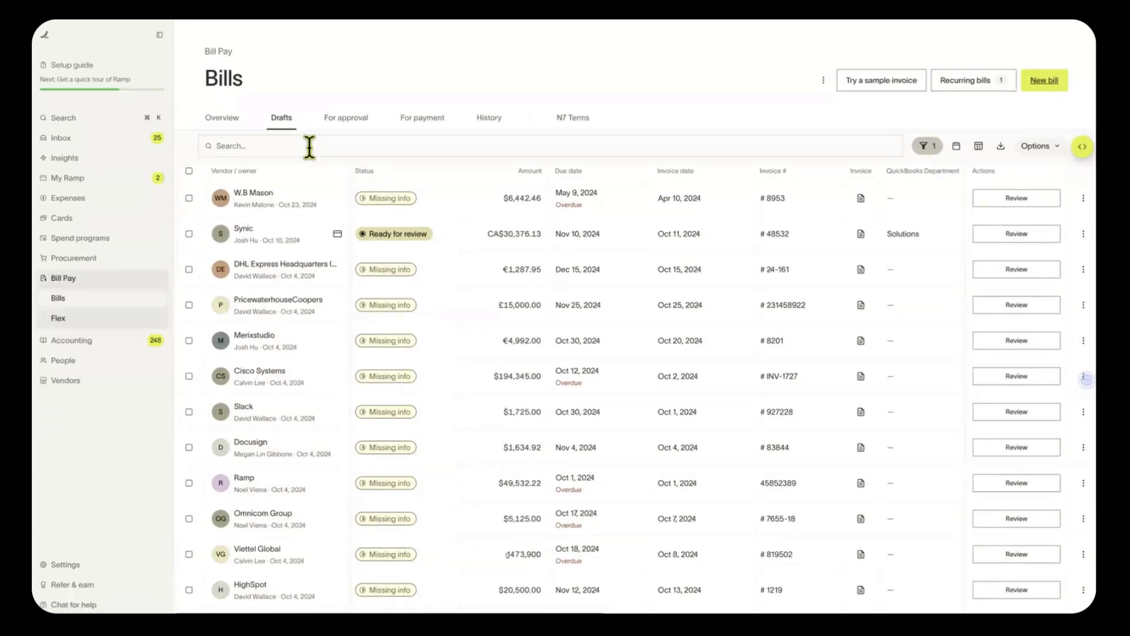
Browse the bills awaiting approval, awaiting payment, and the paid History tab
{"action": "left_click", "coordinate": [345, 119]}
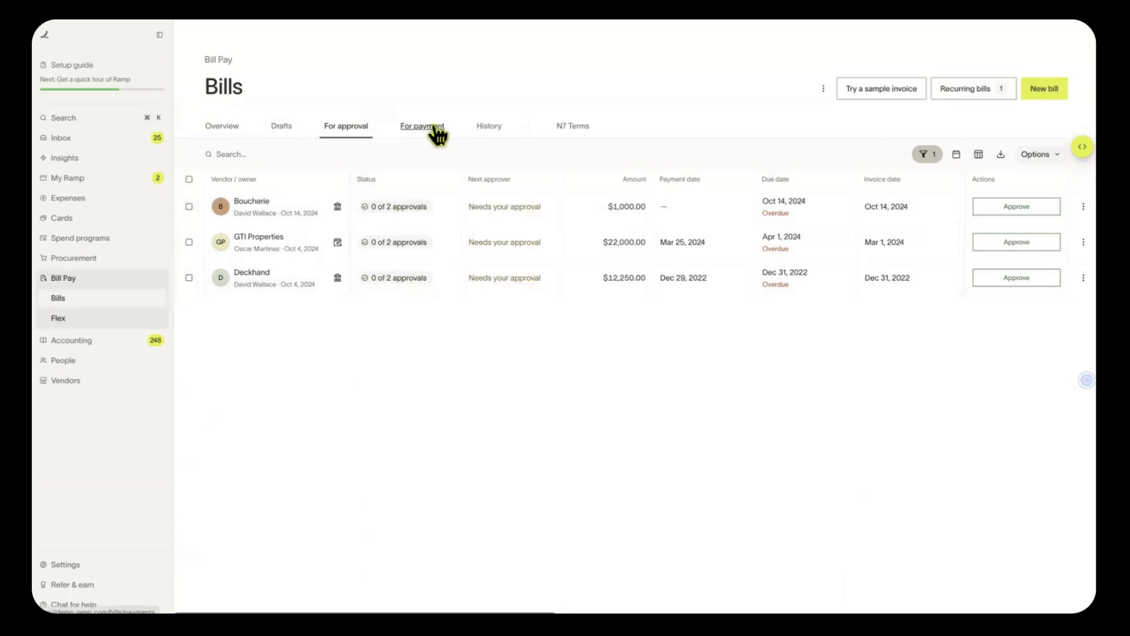
{"action": "left_click", "coordinate": [437, 131]}
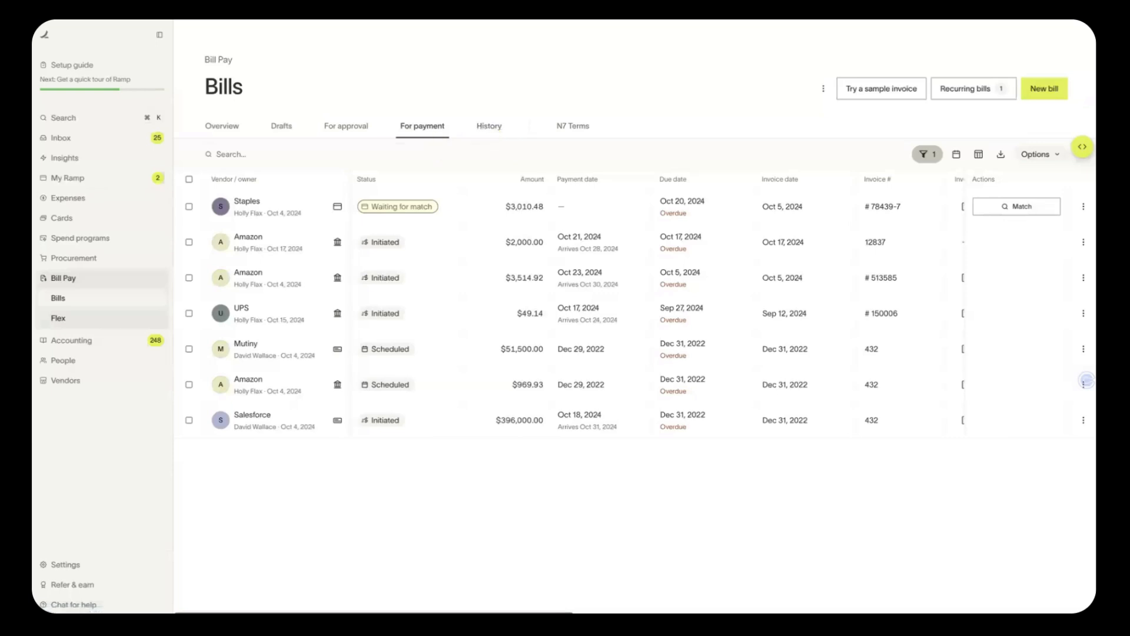
{"action": "left_click", "coordinate": [492, 130]}
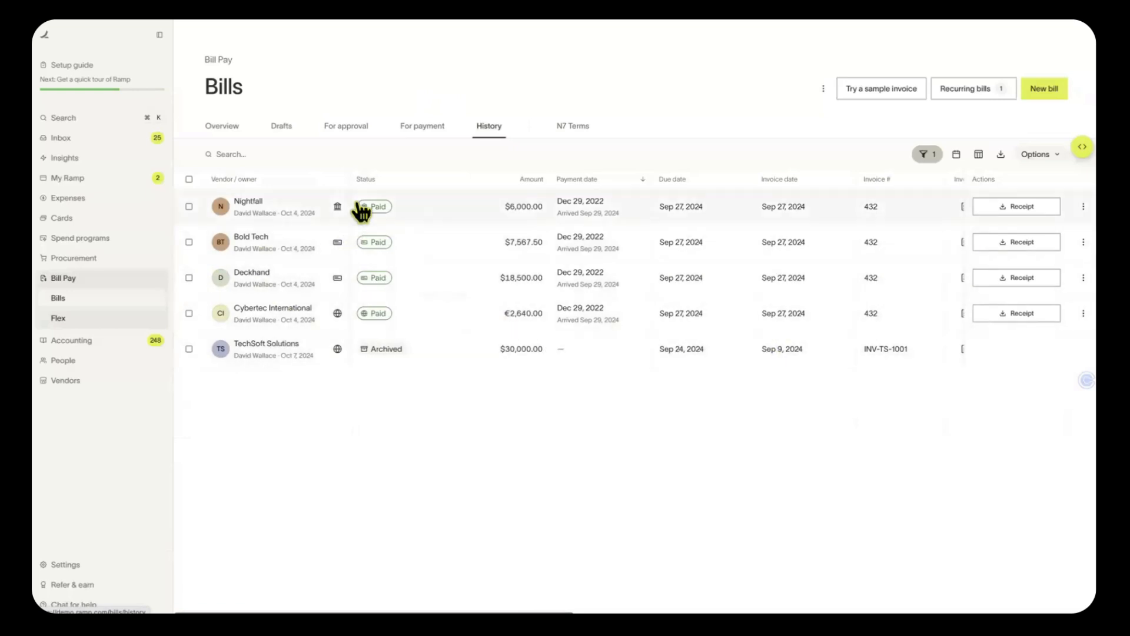
Scroll the History table and bring up its CSV, invoice ZIP and export-settings options
{"action": "scroll", "coordinate": [361, 209], "scroll_direction": "right", "scroll_amount": 5}
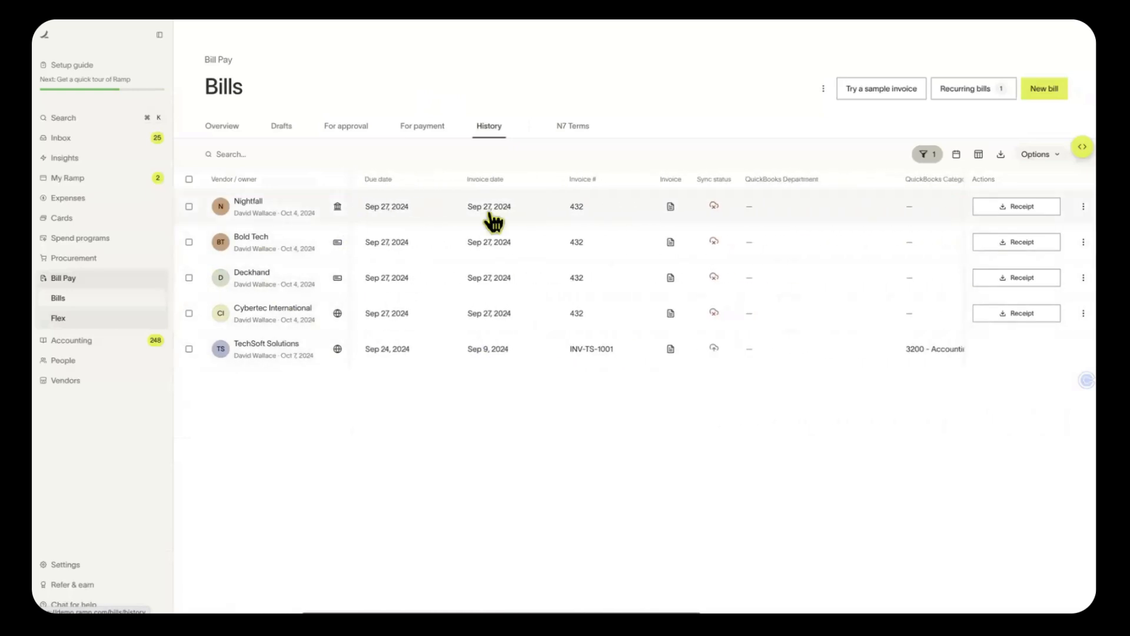
{"action": "scroll", "coordinate": [865, 206], "scroll_direction": "right", "scroll_amount": 5}
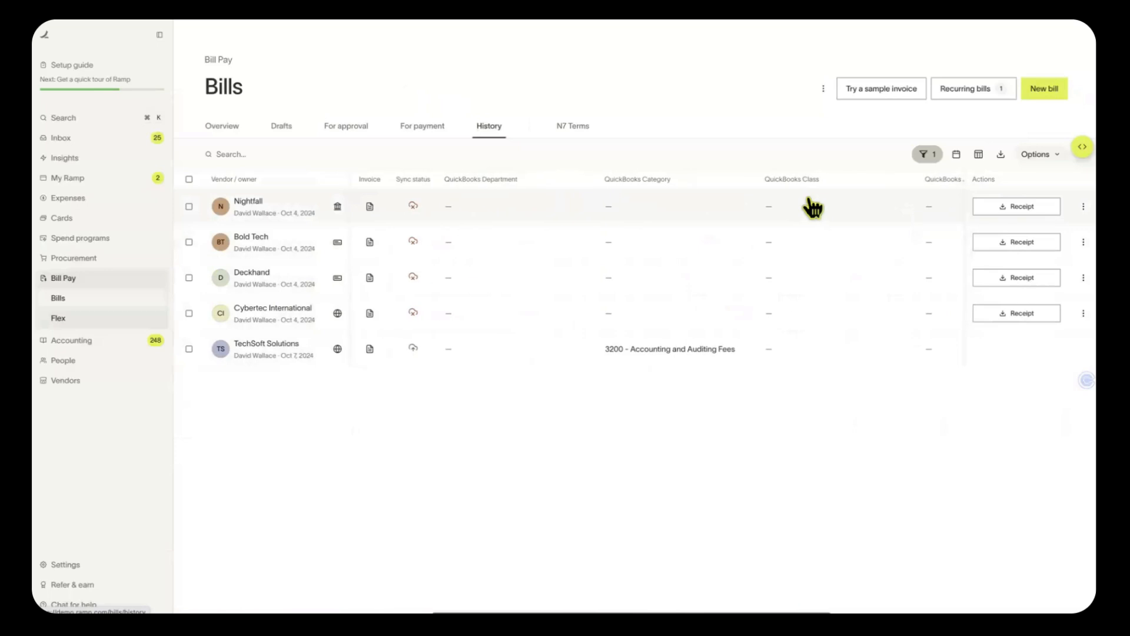
{"action": "scroll", "coordinate": [812, 208], "scroll_direction": "right", "scroll_amount": 5}
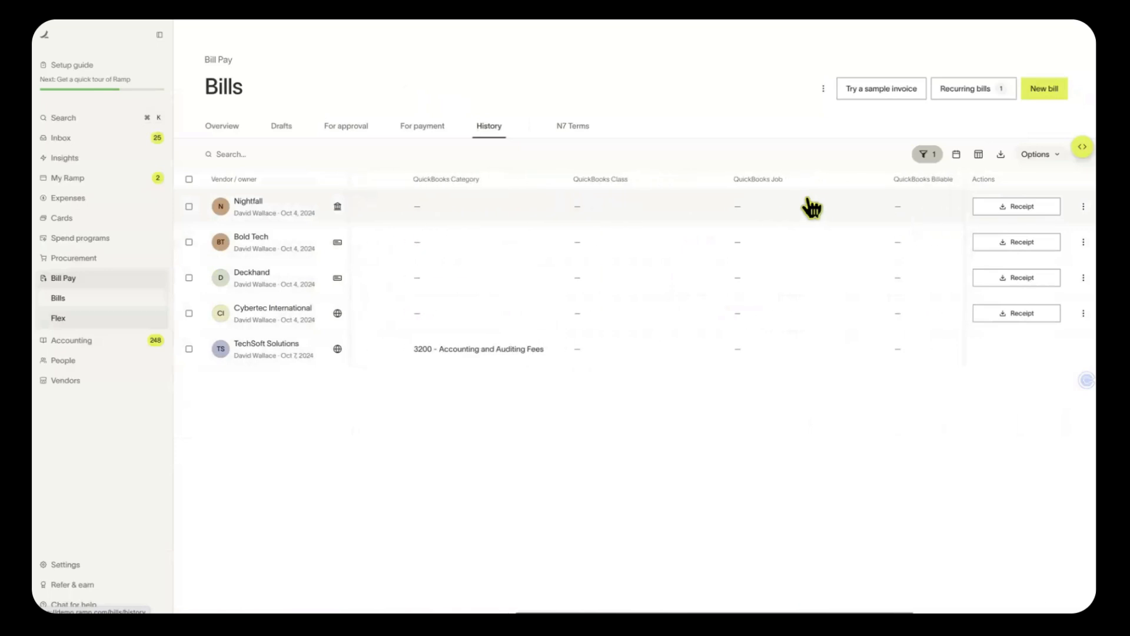
{"action": "left_click", "coordinate": [1002, 154]}
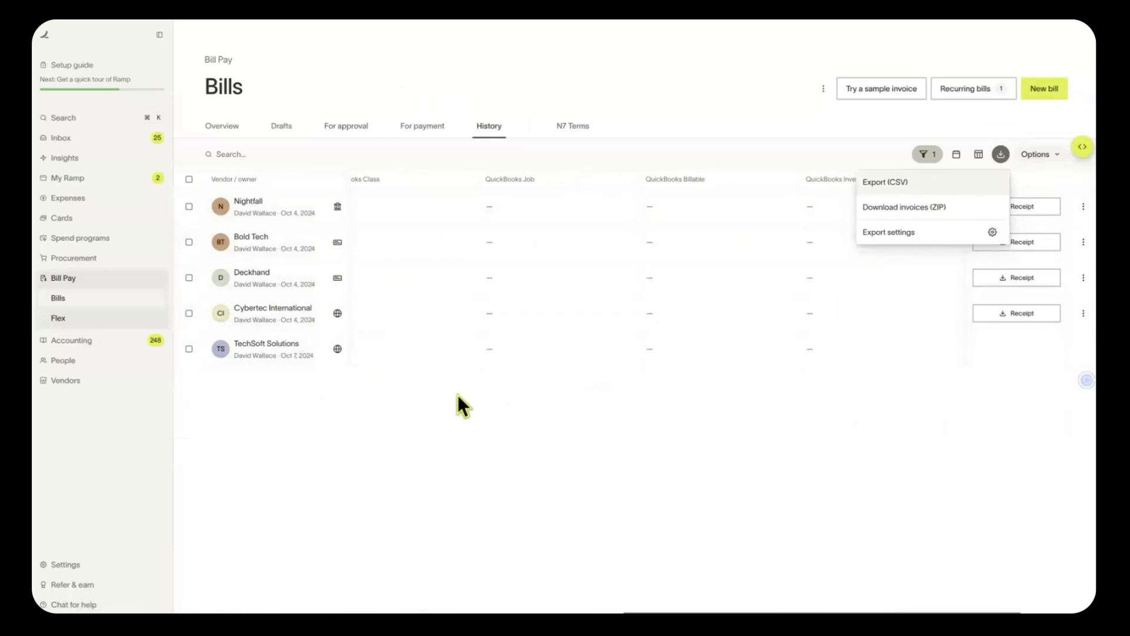
{"action": "scroll", "coordinate": [504, 359], "scroll_direction": "right", "scroll_amount": 2}
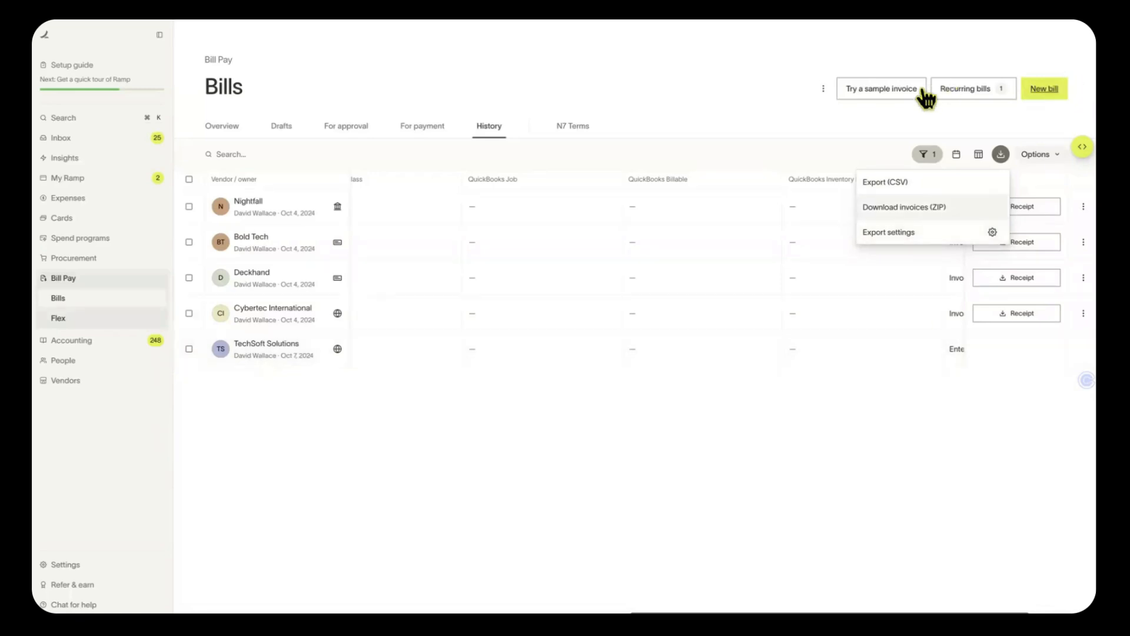
Dismiss the export menu and open the Sassy SAAS Vendor, Inc. draft bill from Drafts
{"action": "left_click", "coordinate": [904, 90]}
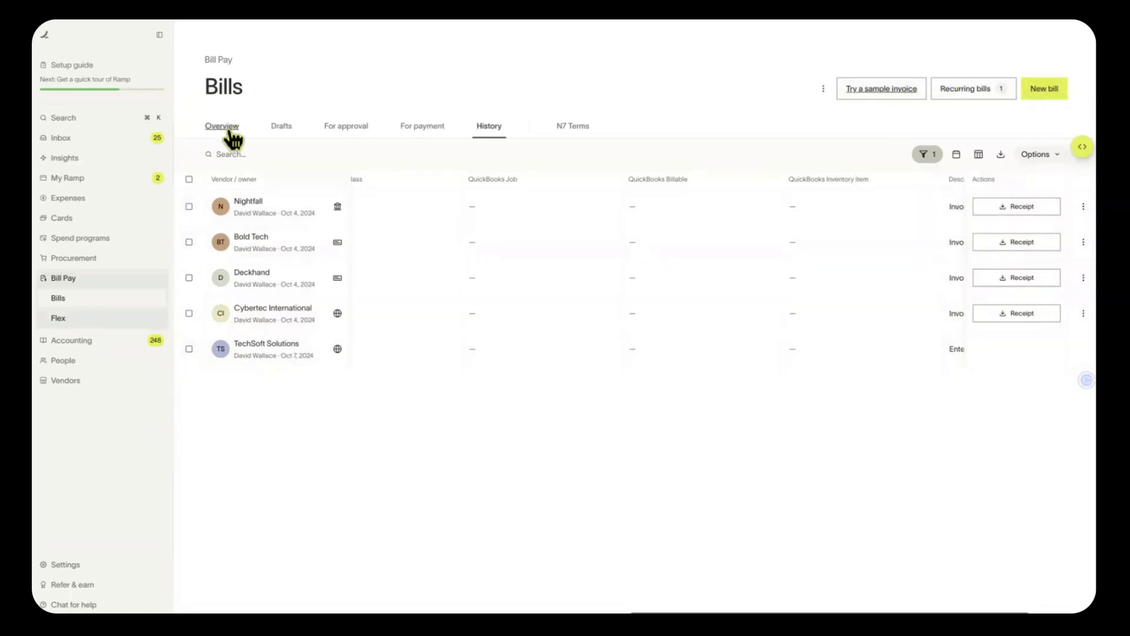
{"action": "left_click", "coordinate": [281, 127]}
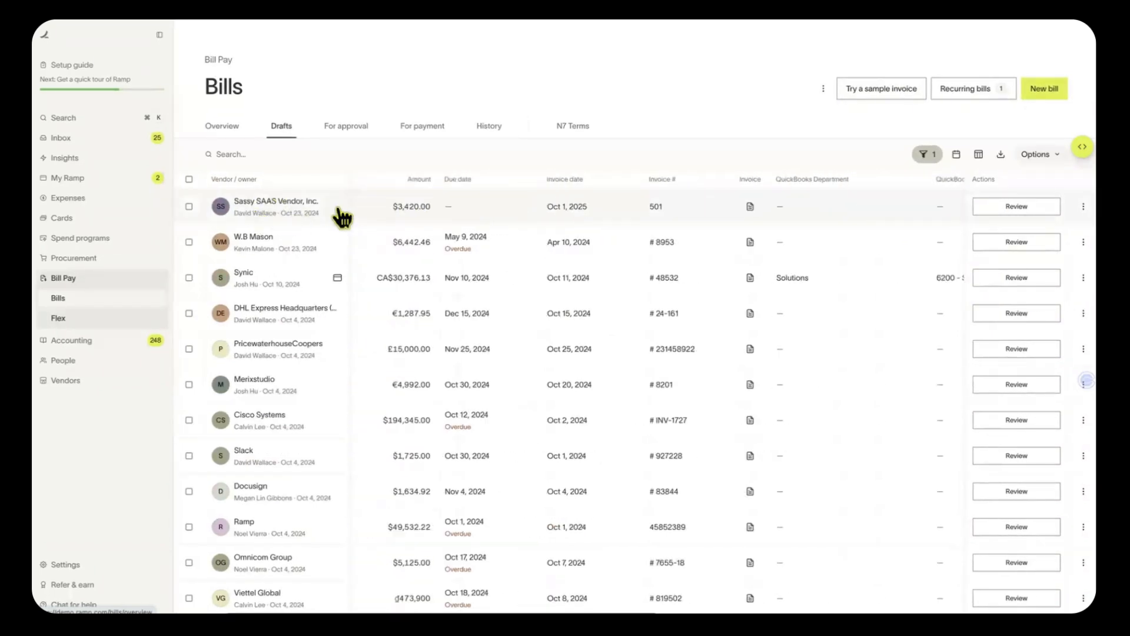
{"action": "left_click", "coordinate": [334, 218]}
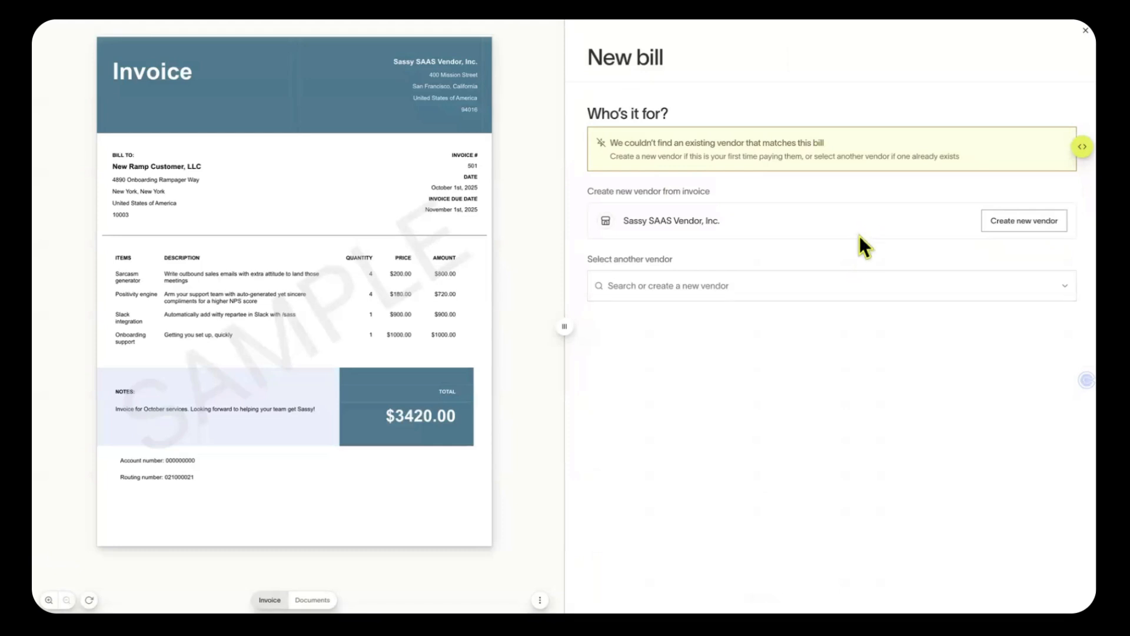
Create a vendor from the invoice's Sassy SAAS Vendor, Inc. details, with state New York
{"action": "left_click", "coordinate": [1015, 225]}
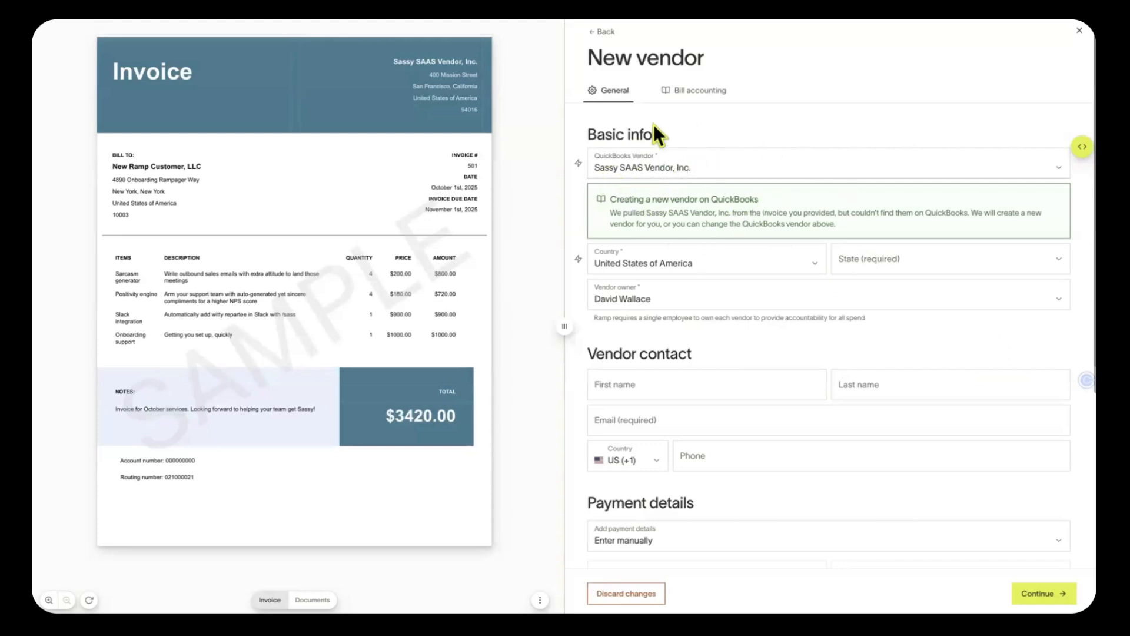
{"action": "left_click", "coordinate": [894, 256]}
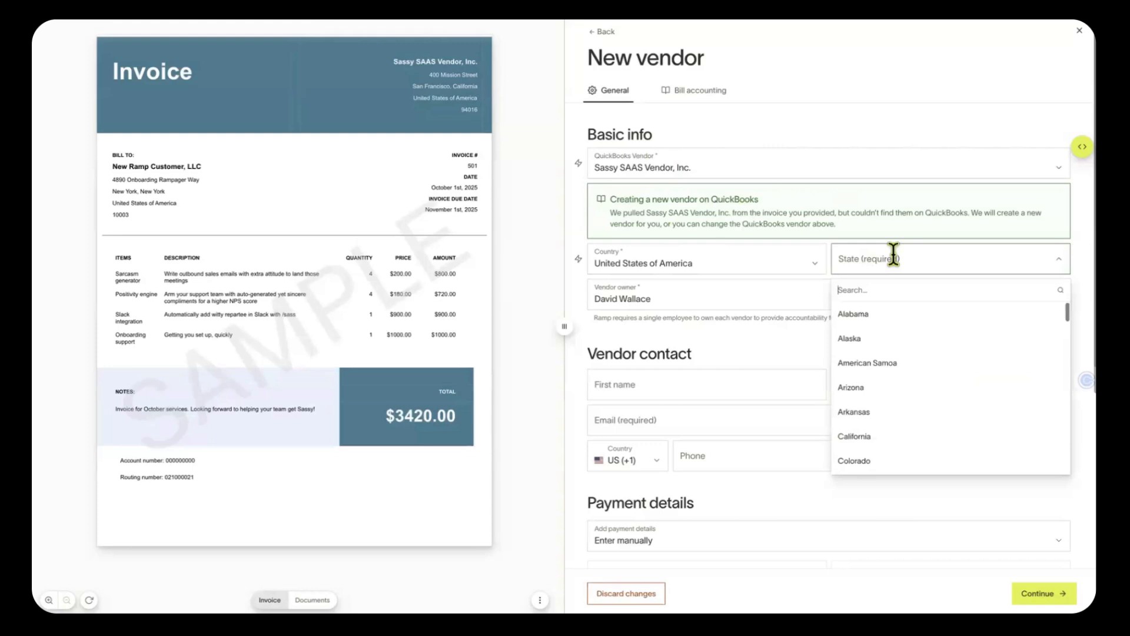
{"action": "type", "text": "New"}
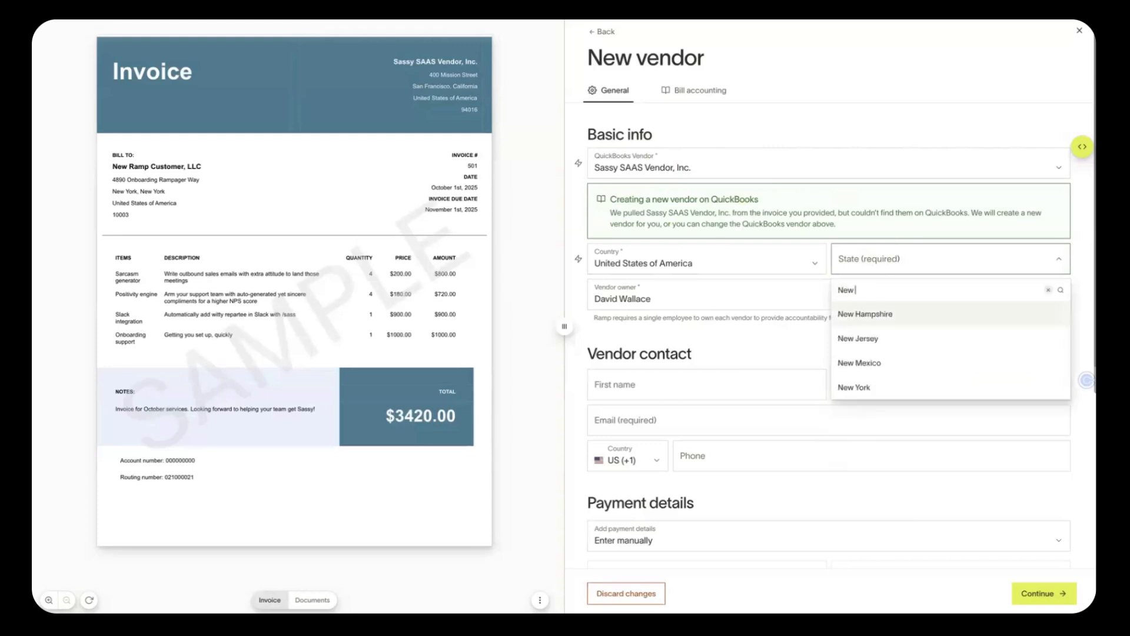
{"action": "left_click", "coordinate": [887, 386]}
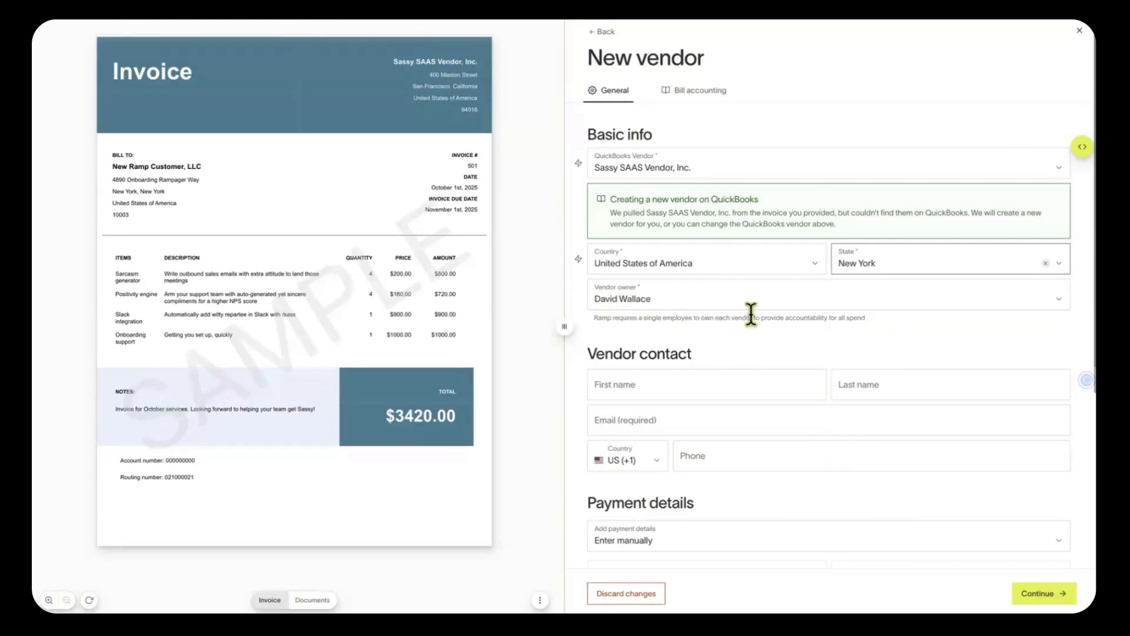
{"action": "scroll", "coordinate": [760, 380], "scroll_direction": "down", "scroll_amount": 1}
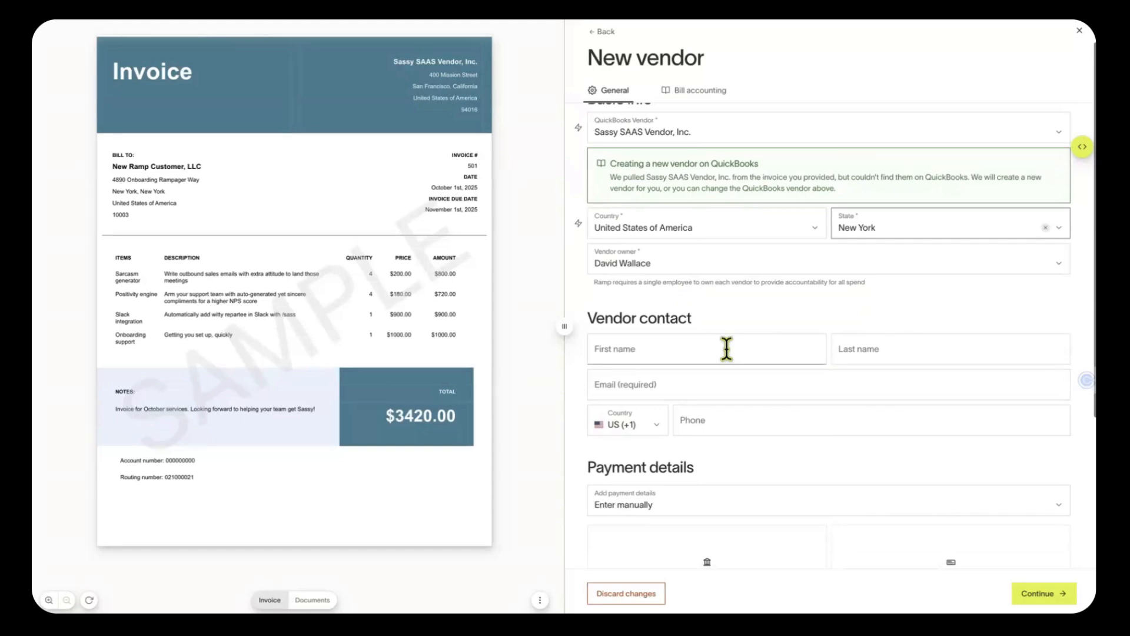
Enter the vendor contact's first name, last name and e-mail, then open the payment details options
{"action": "left_click", "coordinate": [726, 349]}
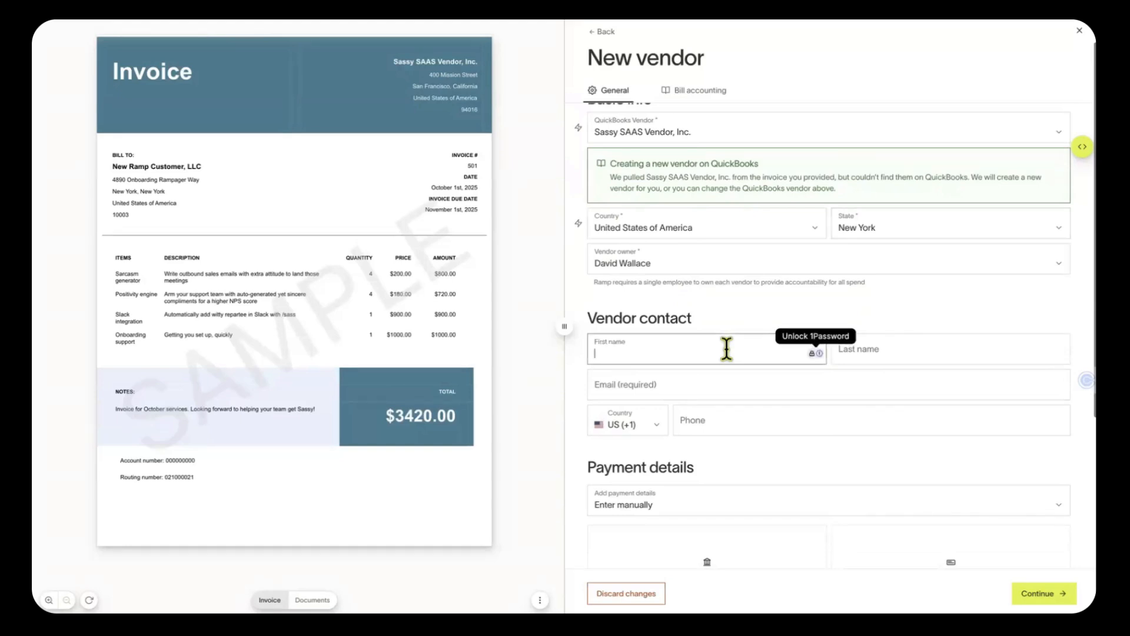
{"action": "type", "text": "Jane"}
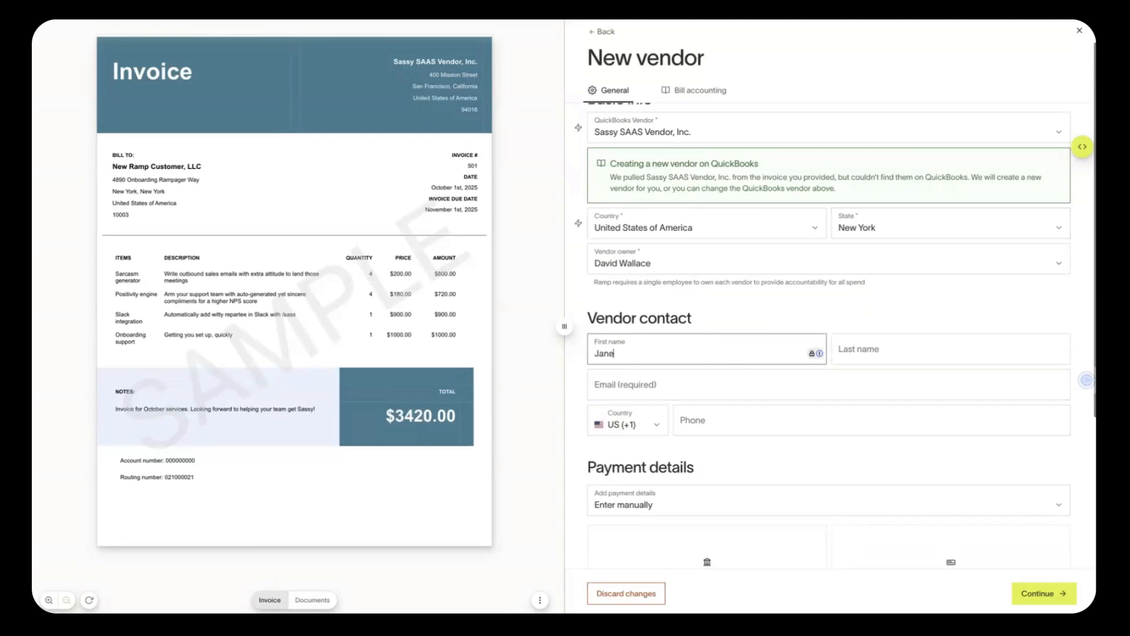
{"action": "left_click", "coordinate": [913, 346]}
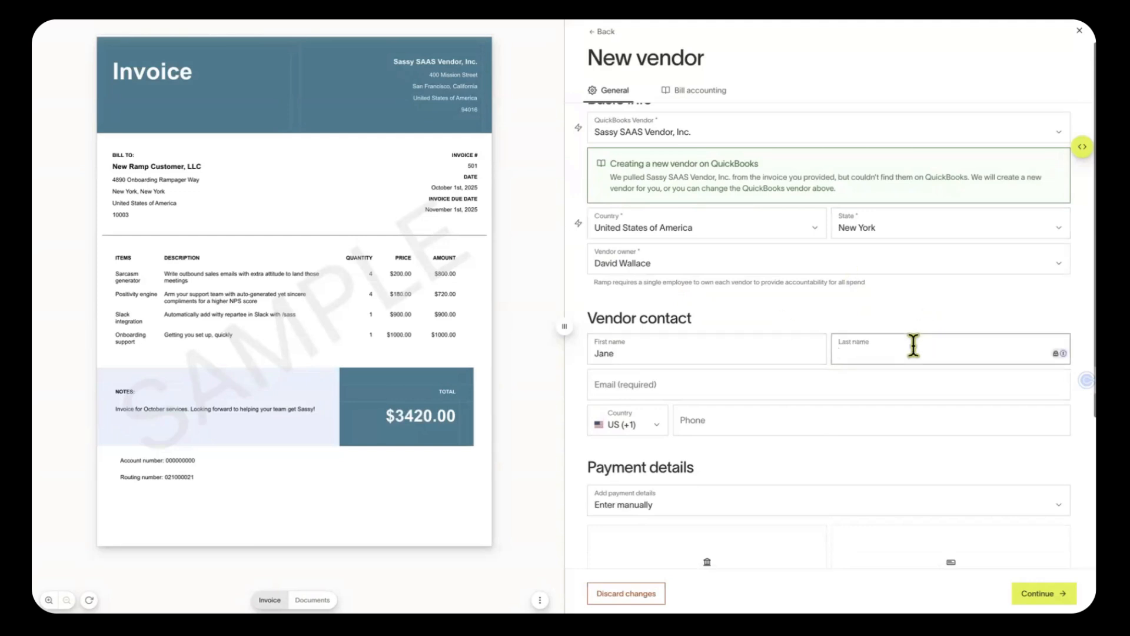
{"action": "type", "text": "Smith"}
{"action": "left_click", "coordinate": [765, 381]}
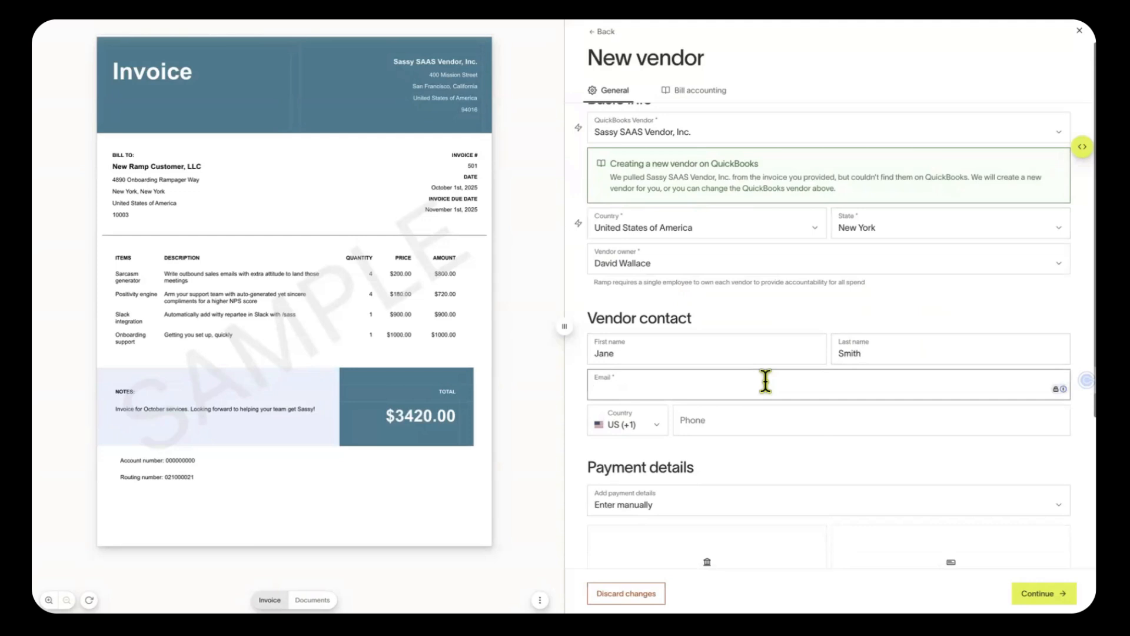
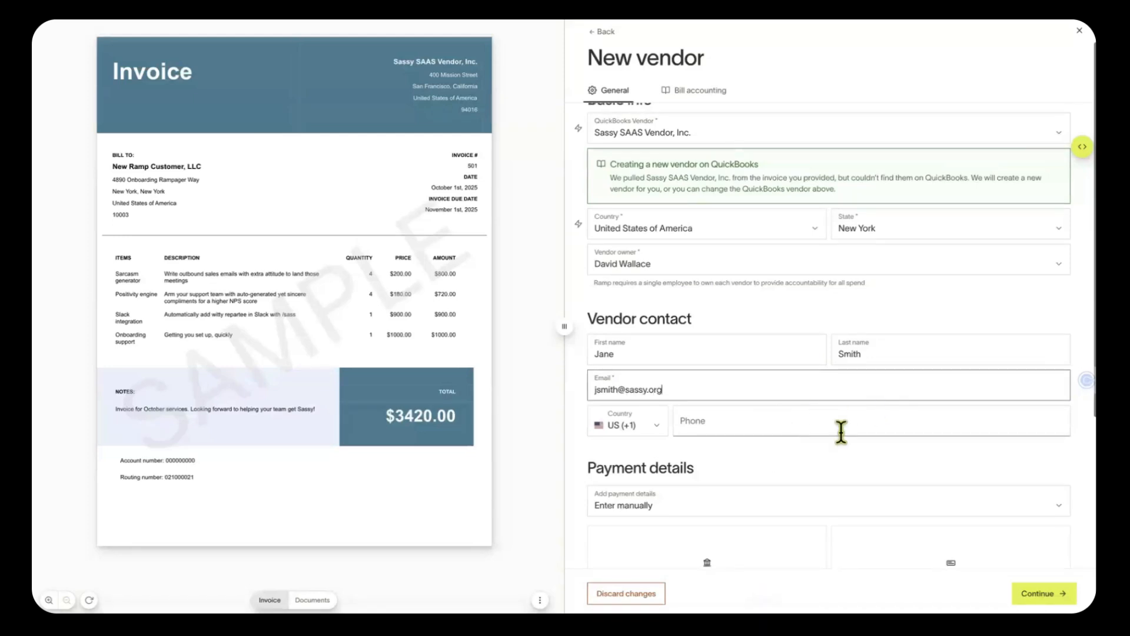
{"action": "scroll", "coordinate": [795, 432], "scroll_direction": "down", "scroll_amount": 1}
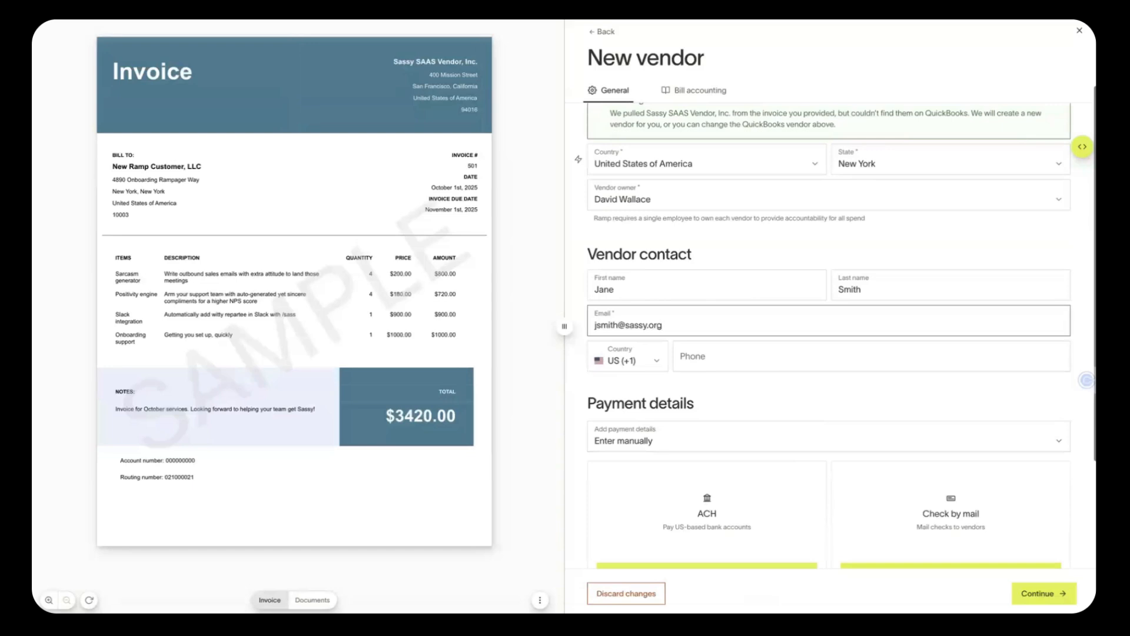
{"action": "scroll", "coordinate": [798, 378], "scroll_direction": "down", "scroll_amount": 1}
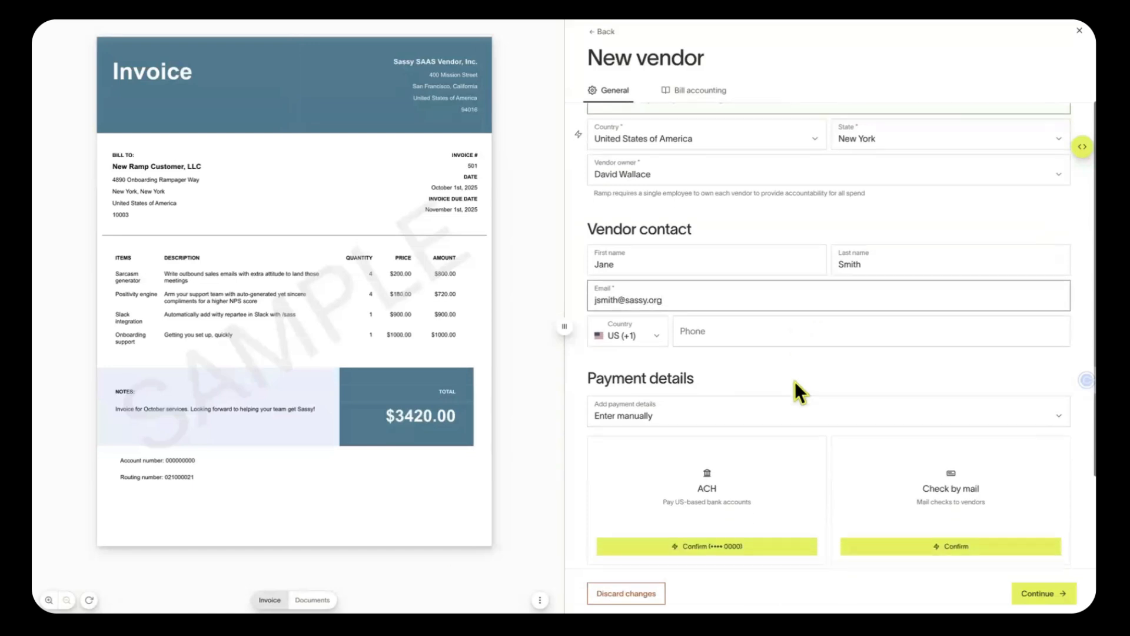
{"action": "left_click", "coordinate": [741, 398]}
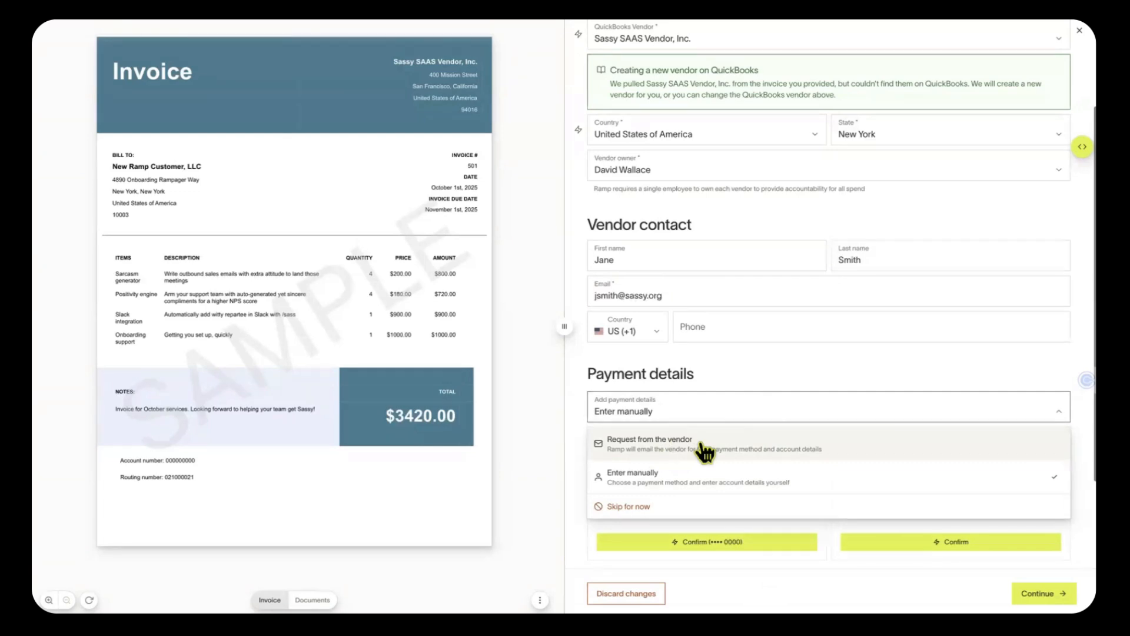
Confirm ACH with the invoice's routing and account numbers, re-entering the account number, vendor type Business
{"action": "left_click", "coordinate": [747, 370]}
{"action": "scroll", "coordinate": [765, 496], "scroll_direction": "down", "scroll_amount": 2}
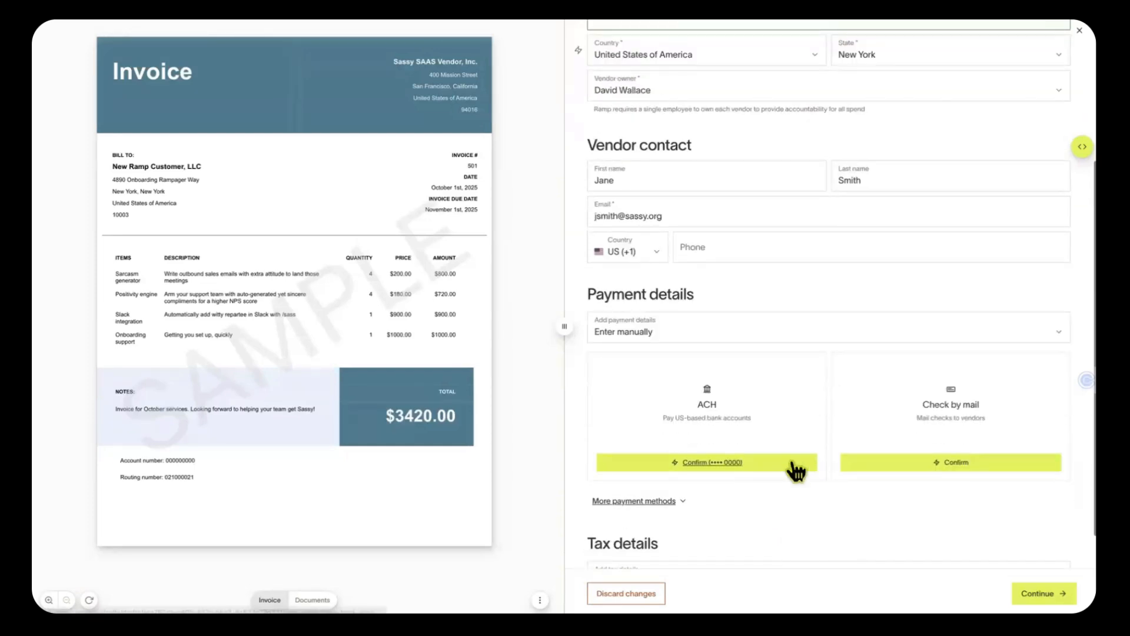
{"action": "left_click", "coordinate": [793, 463]}
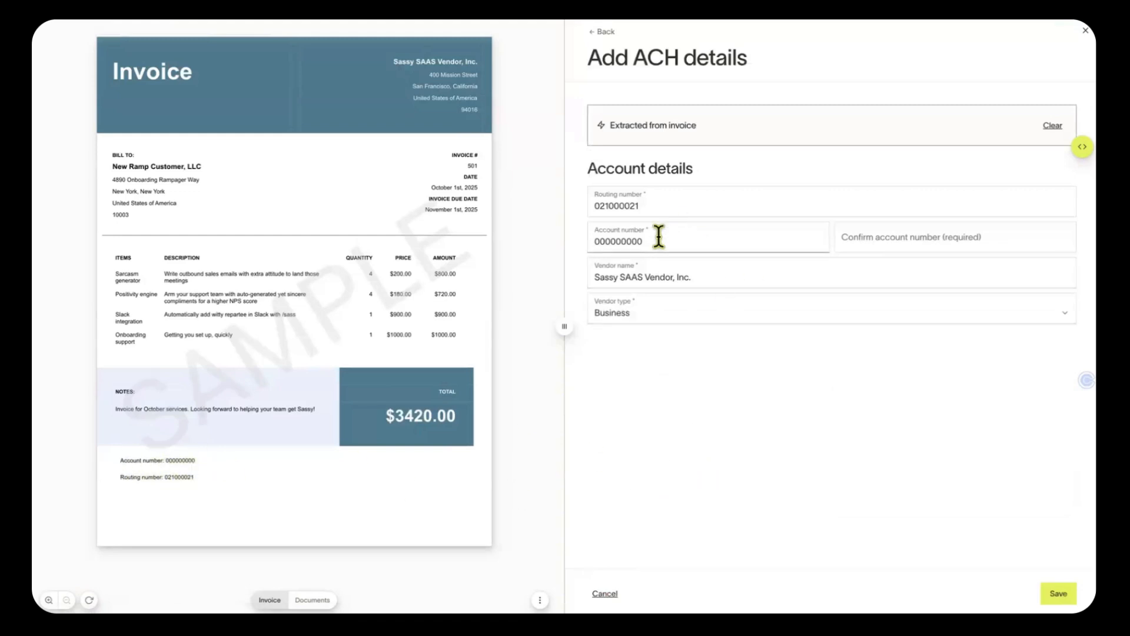
{"action": "left_click_drag", "start_coordinate": [659, 242], "coordinate": [556, 239]}
{"action": "key", "text": "ctrl+c"}
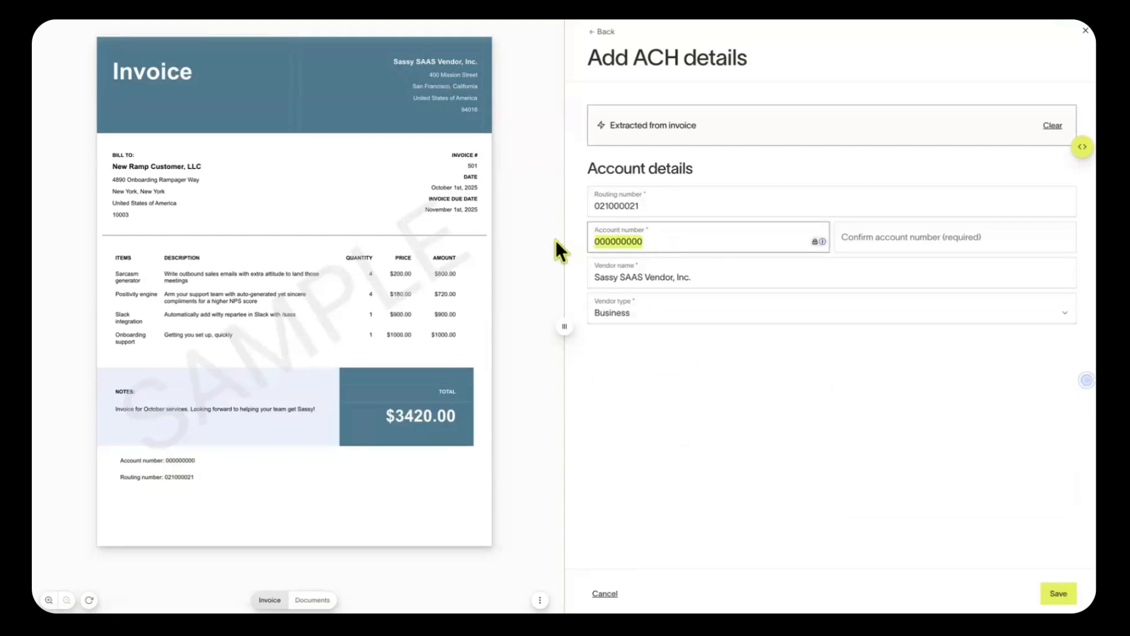
{"action": "left_click", "coordinate": [911, 240]}
{"action": "key", "text": "ctrl+v"}
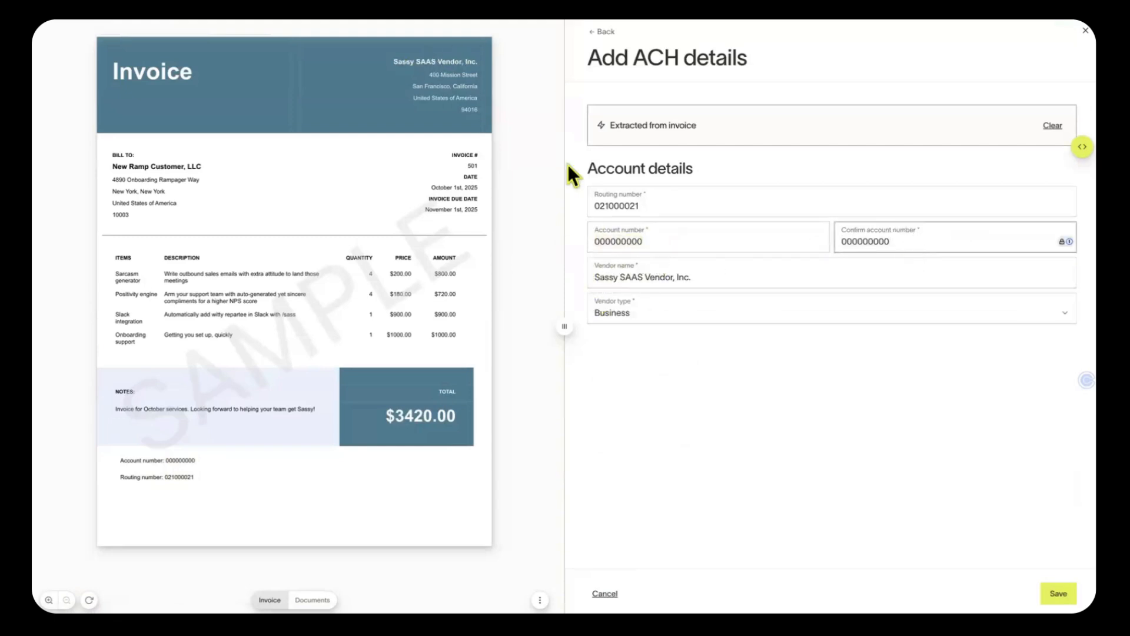
{"action": "left_click", "coordinate": [861, 309]}
{"action": "left_click", "coordinate": [858, 302]}
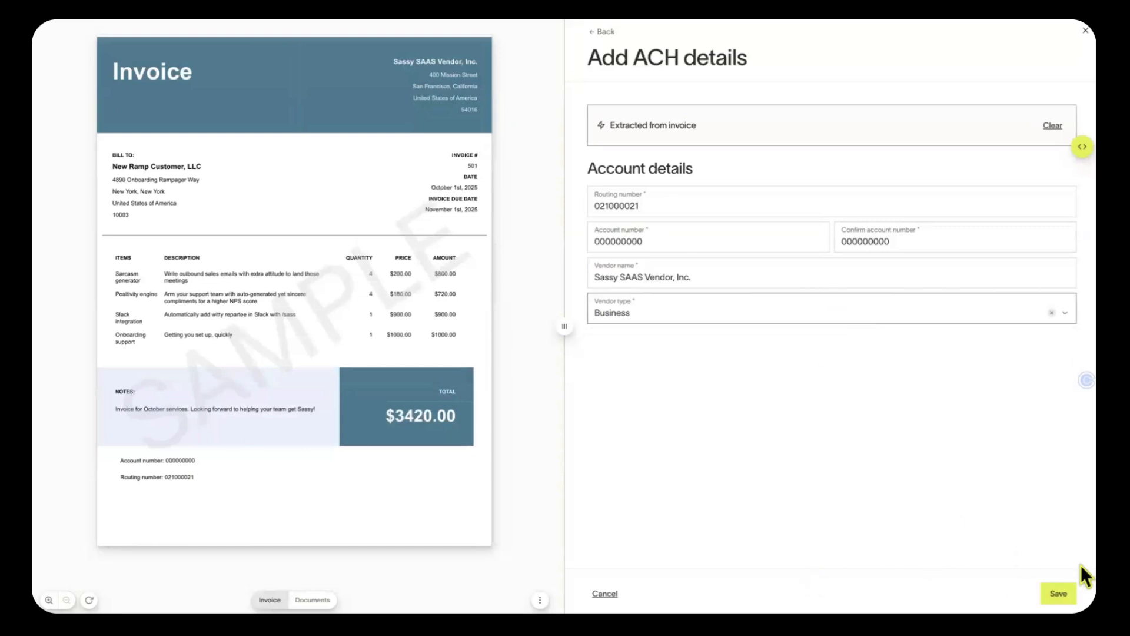
Save the ACH details, leave tax details as Skip for now, and continue to review
{"action": "left_click", "coordinate": [1058, 593]}
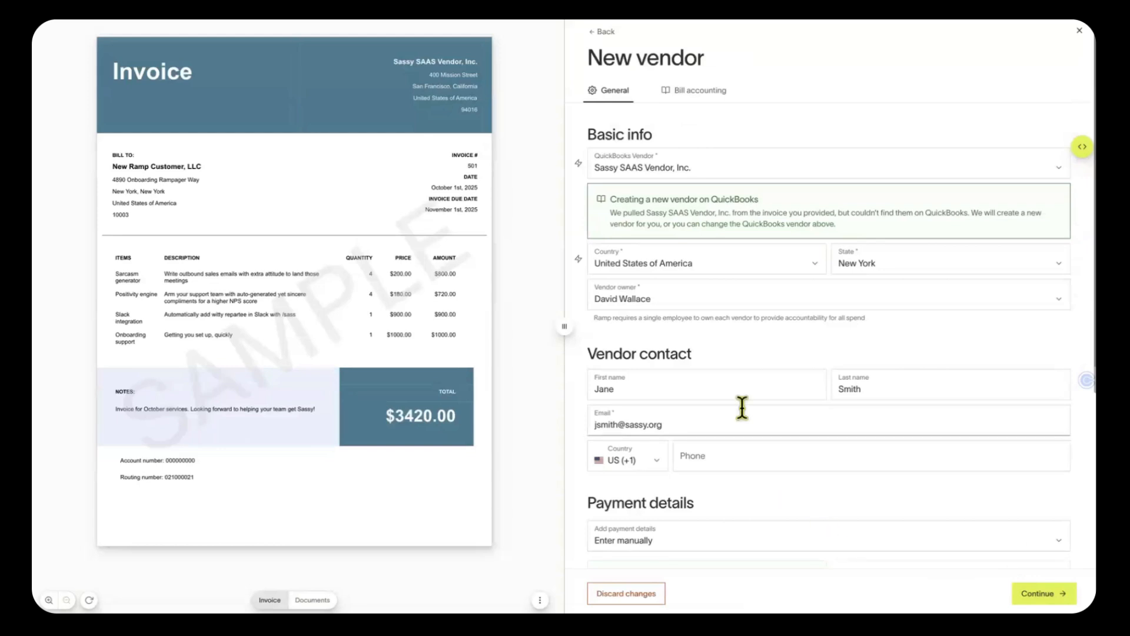
{"action": "scroll", "coordinate": [742, 407], "scroll_direction": "down", "scroll_amount": 5}
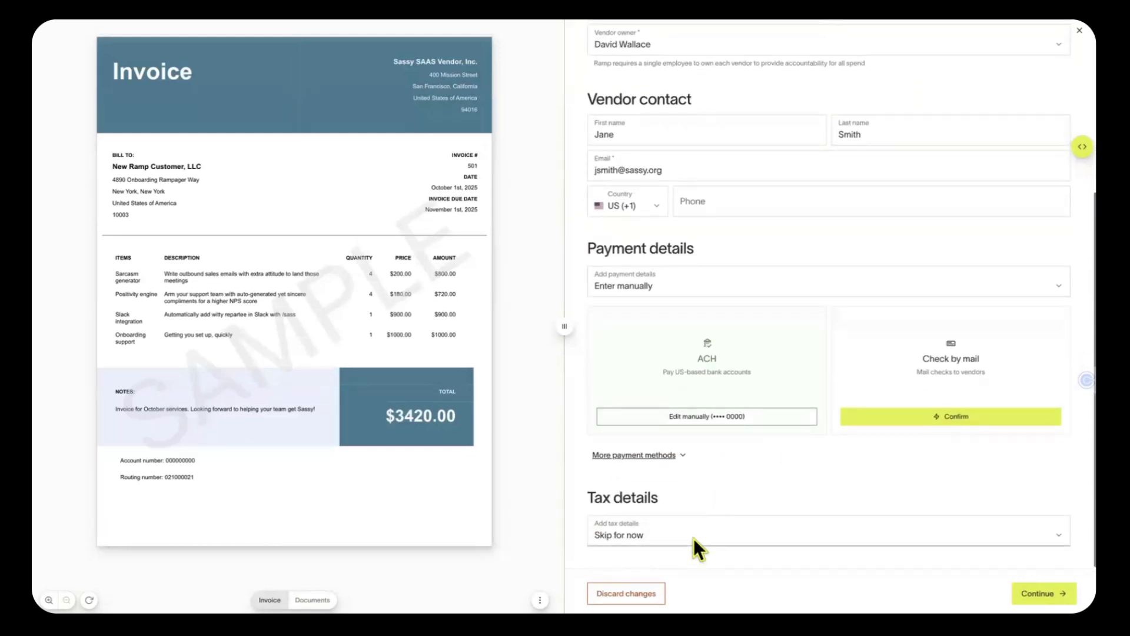
{"action": "left_click", "coordinate": [695, 532]}
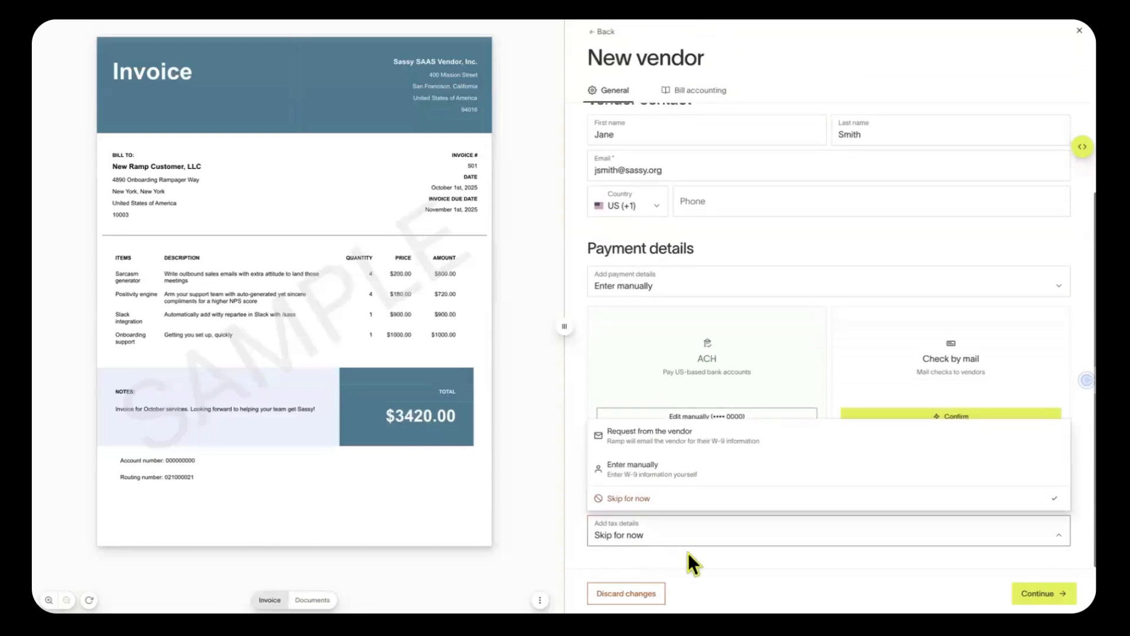
{"action": "left_click", "coordinate": [688, 553]}
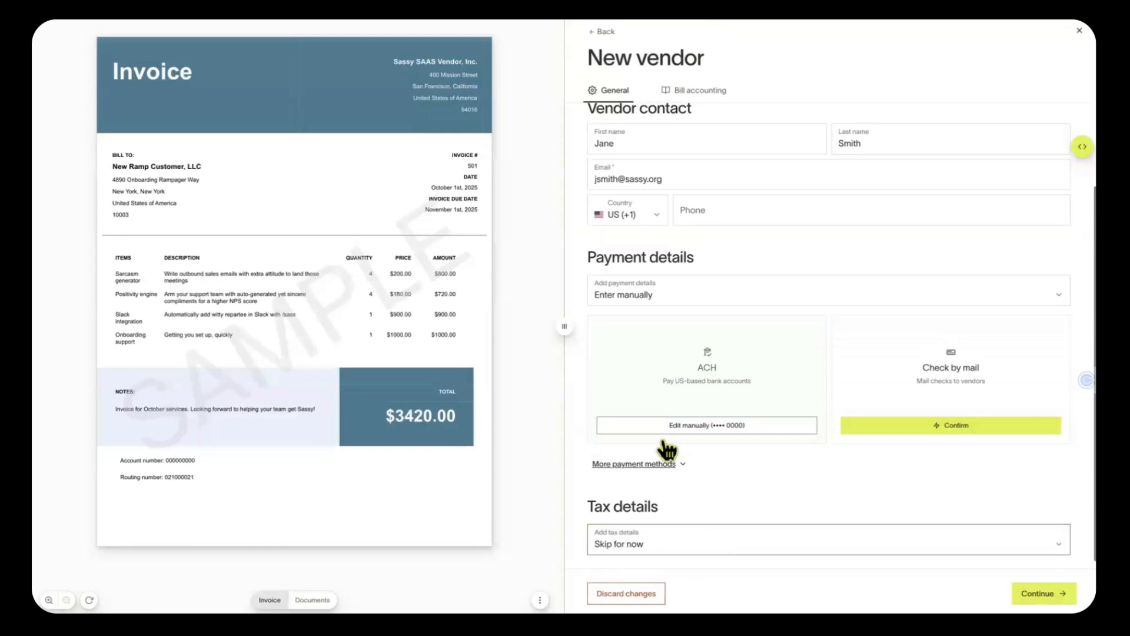
{"action": "scroll", "coordinate": [925, 413], "scroll_direction": "down", "scroll_amount": 1}
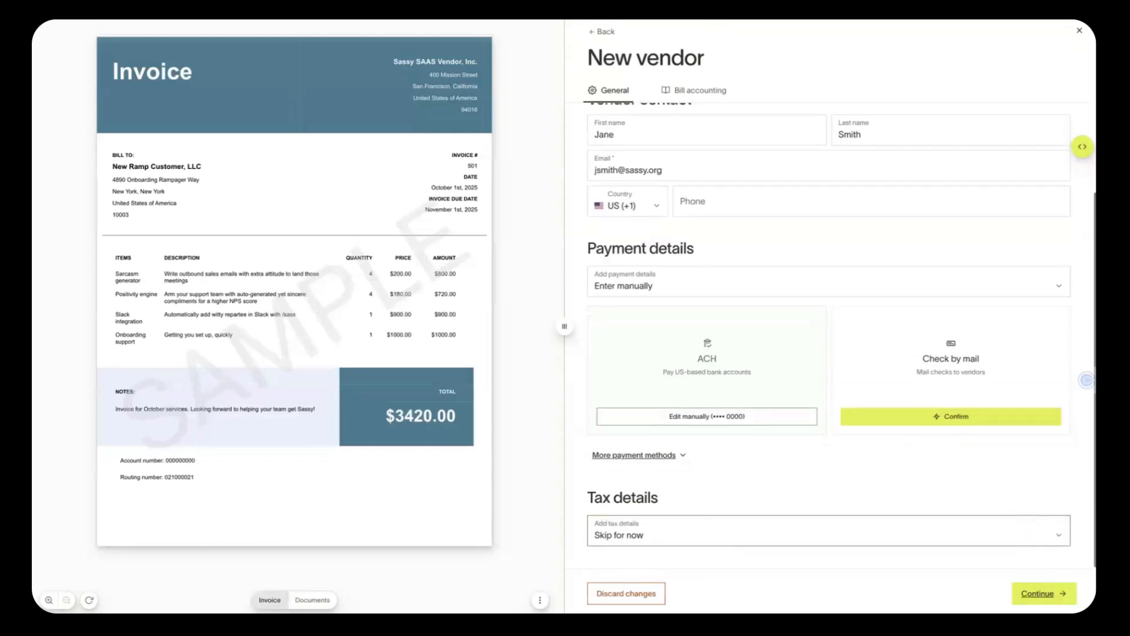
{"action": "left_click", "coordinate": [1042, 593]}
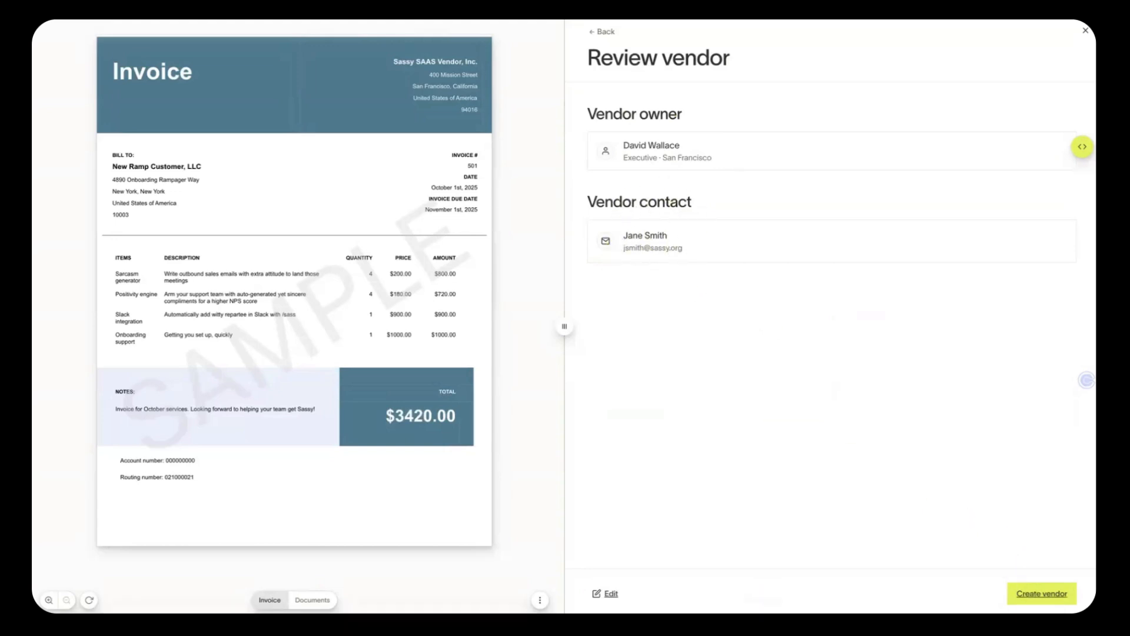
Create the Sassy SAAS Vendor, Inc. vendor, prefilling the bill with invoice 501 and its description
{"action": "left_click", "coordinate": [1042, 594]}
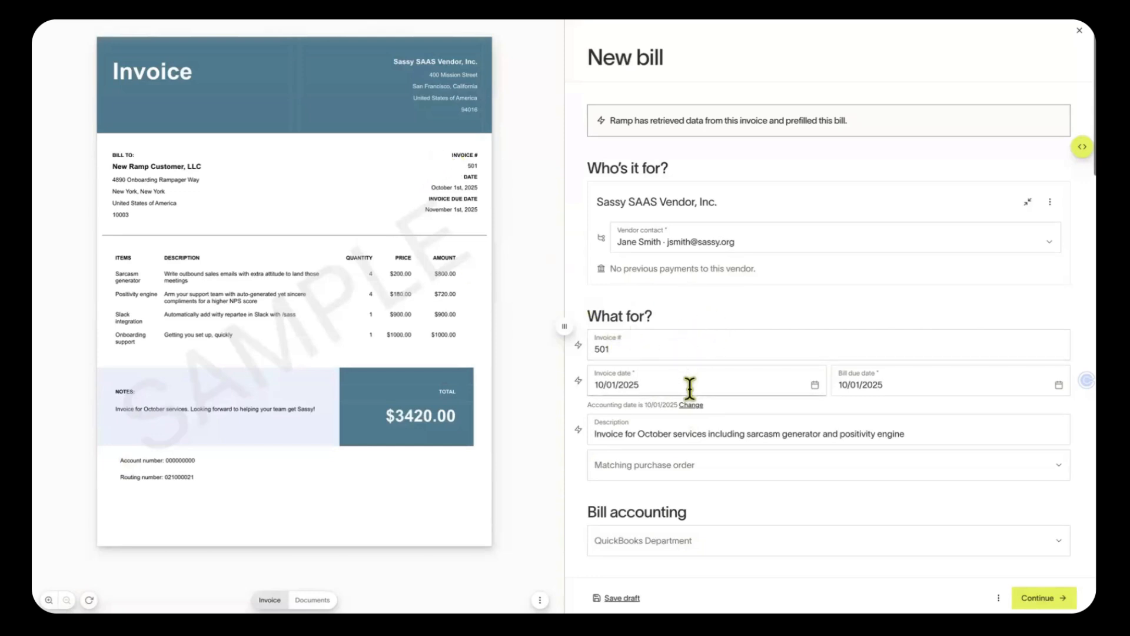
Pick 11/01/2025 as the bill due date from the calendar
{"action": "scroll", "coordinate": [866, 391], "scroll_direction": "down", "scroll_amount": 1}
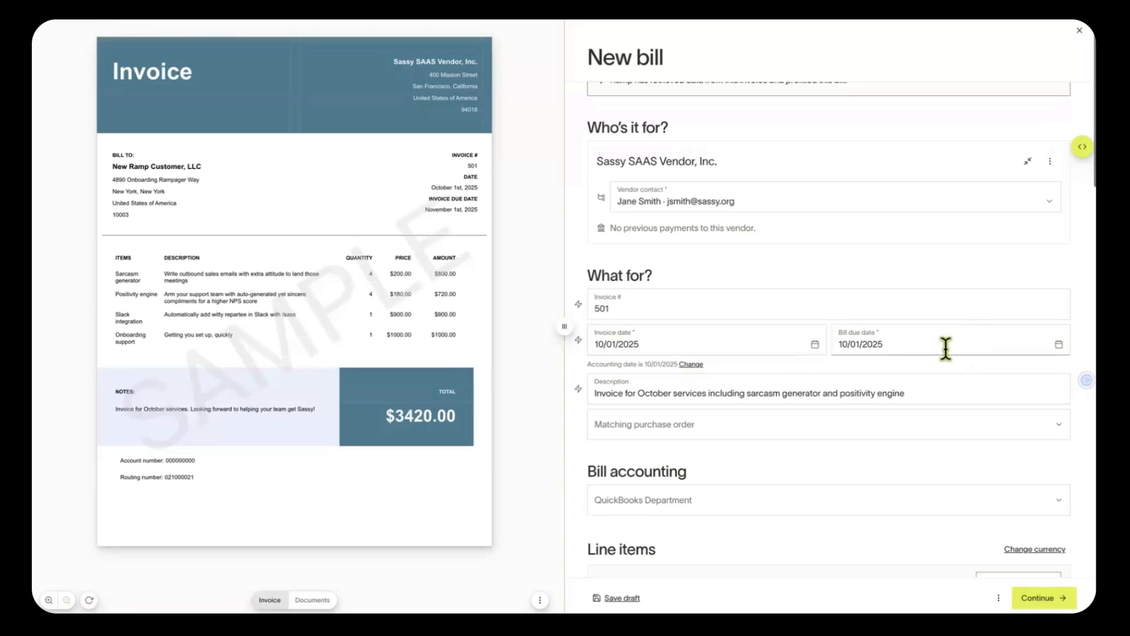
{"action": "scroll", "coordinate": [946, 350], "scroll_direction": "up", "scroll_amount": 1}
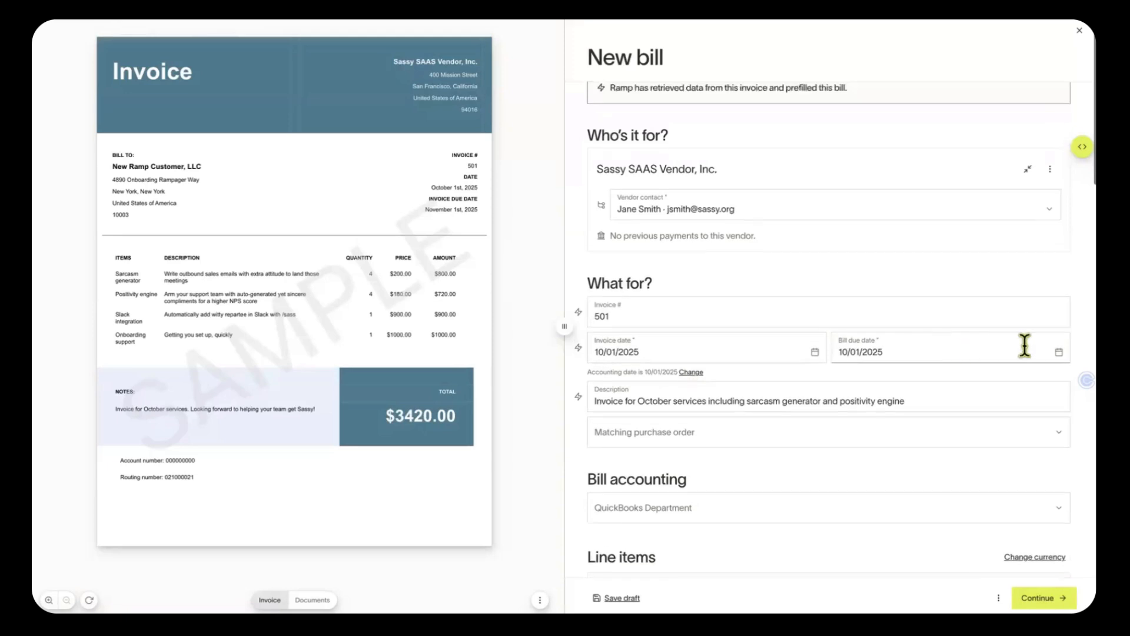
{"action": "left_click", "coordinate": [1060, 351]}
{"action": "scroll", "coordinate": [1018, 377], "scroll_direction": "down", "scroll_amount": 1}
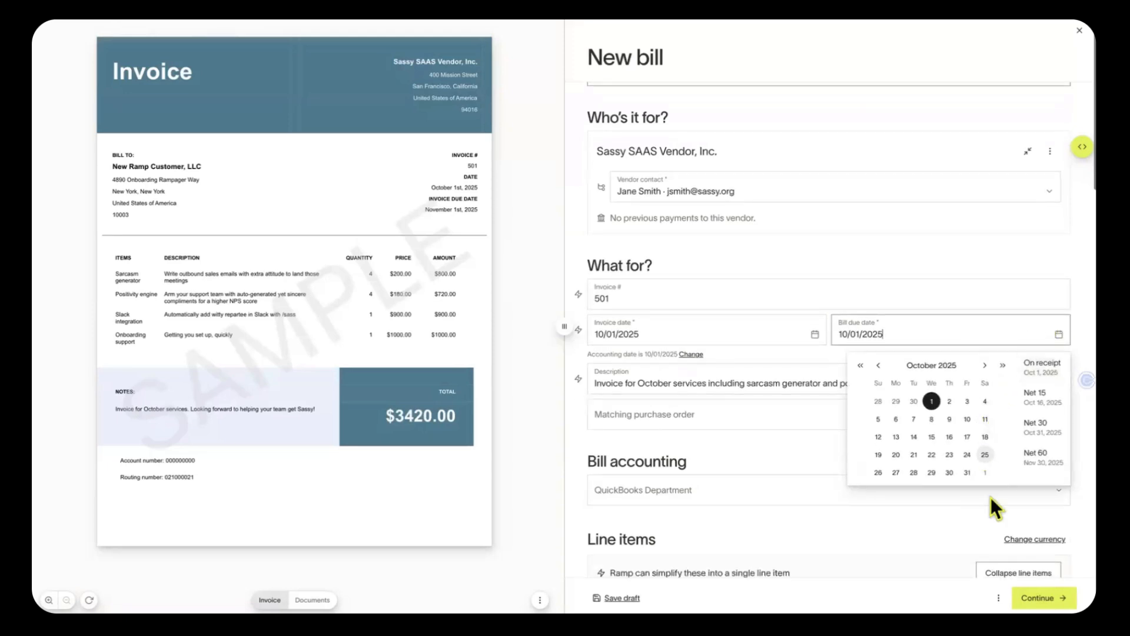
{"action": "left_click", "coordinate": [985, 365]}
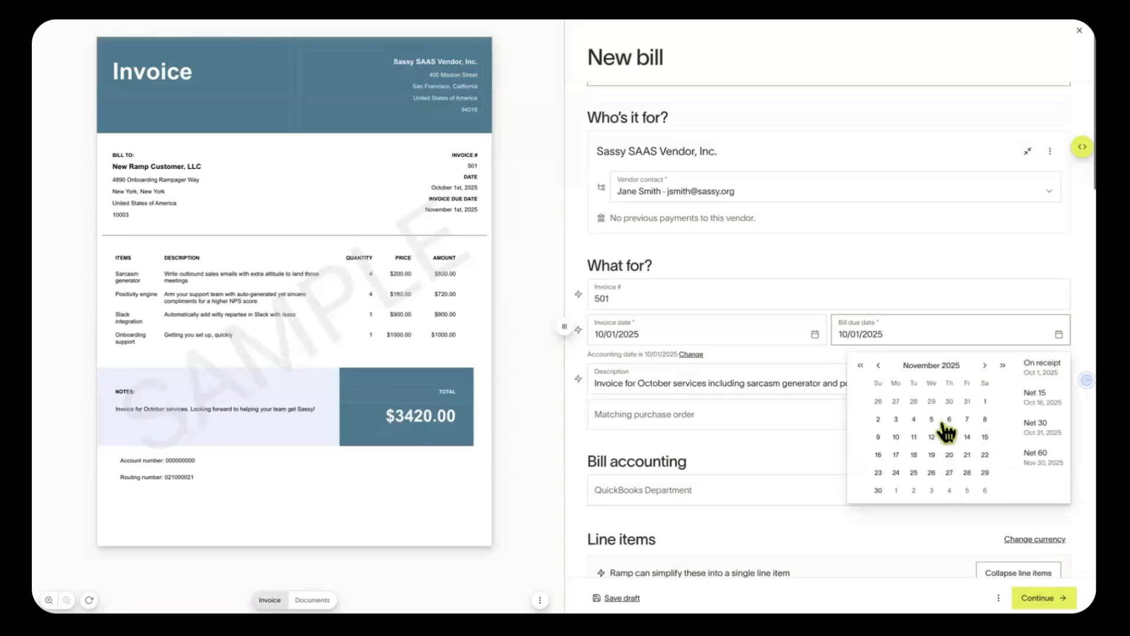
{"action": "left_click", "coordinate": [878, 365]}
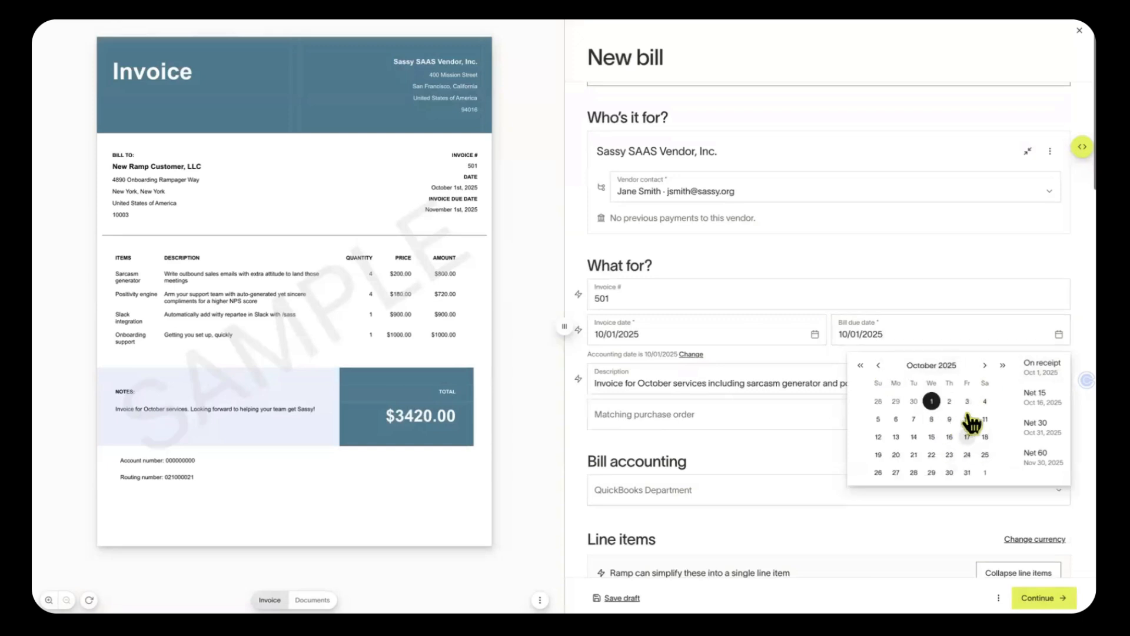
{"action": "left_click", "coordinate": [984, 474]}
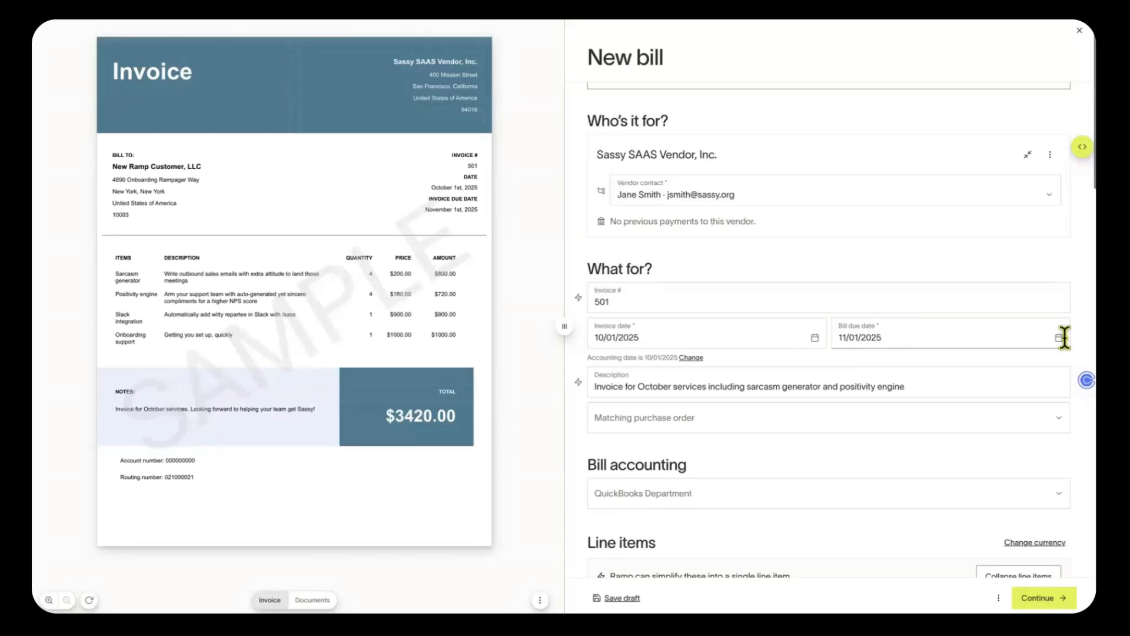
{"action": "scroll", "coordinate": [949, 410], "scroll_direction": "down", "scroll_amount": 1}
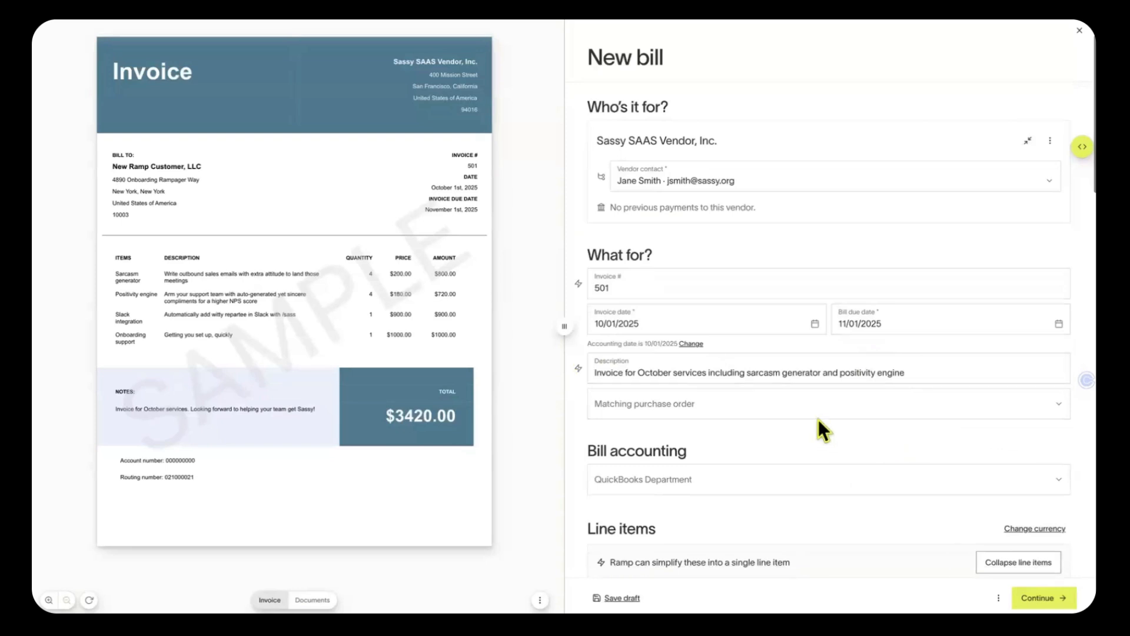
Categorize line 1 as 2000 Accounts Payable and line 2 as 3300 Advertising, then collapse lines into $3,420.00
{"action": "scroll", "coordinate": [790, 419], "scroll_direction": "down", "scroll_amount": 3}
{"action": "scroll", "coordinate": [790, 421], "scroll_direction": "down", "scroll_amount": 1}
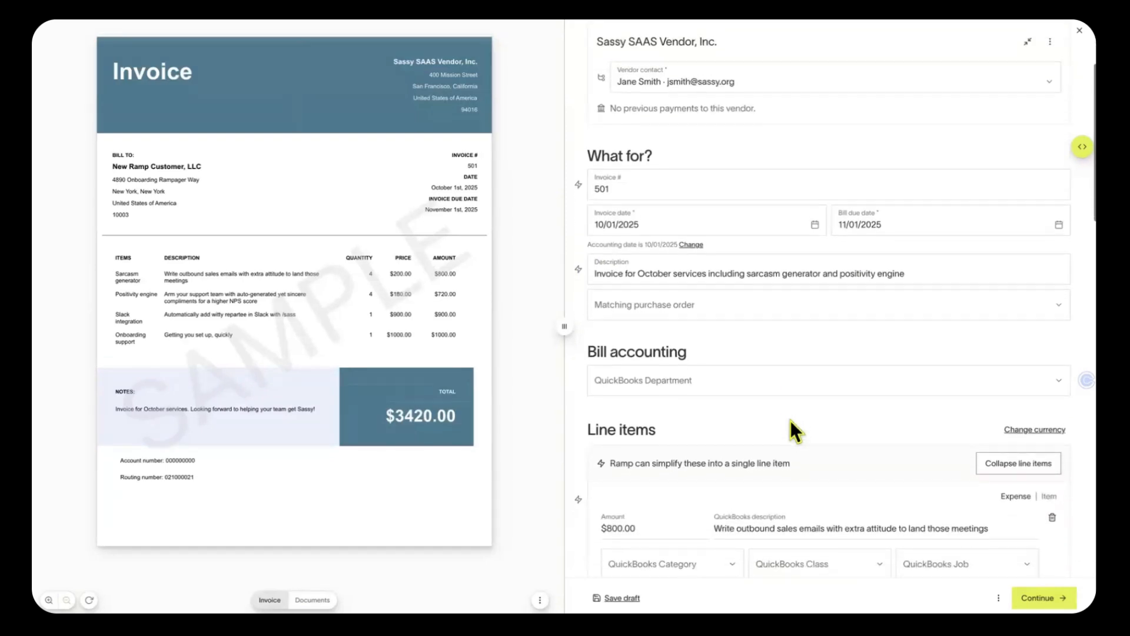
{"action": "scroll", "coordinate": [859, 412], "scroll_direction": "down", "scroll_amount": 3}
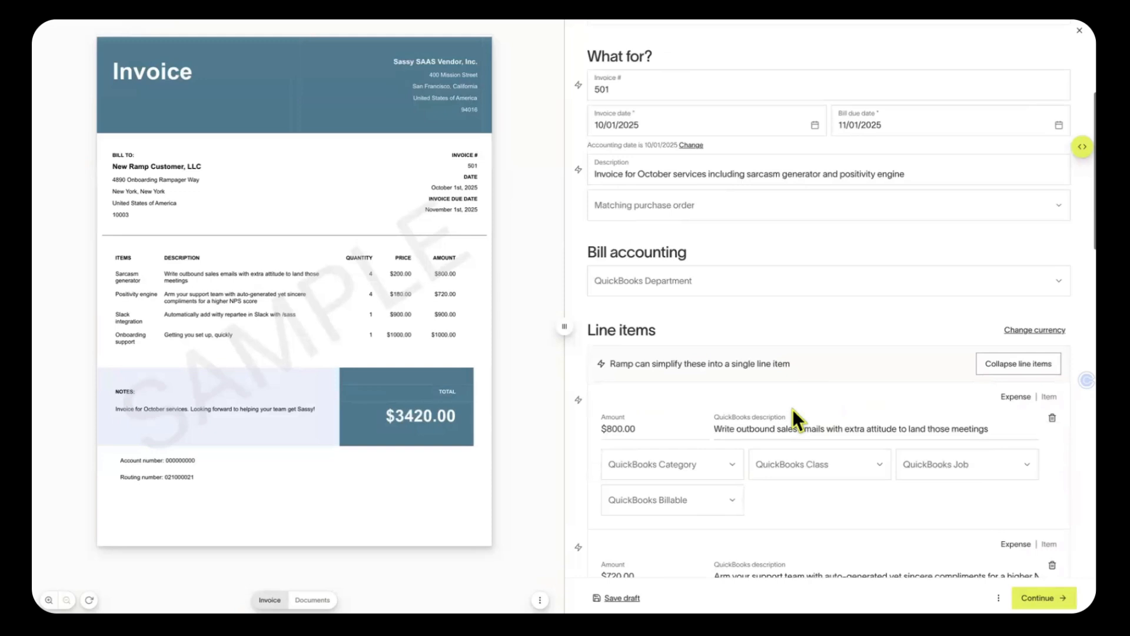
{"action": "scroll", "coordinate": [884, 406], "scroll_direction": "down", "scroll_amount": 2}
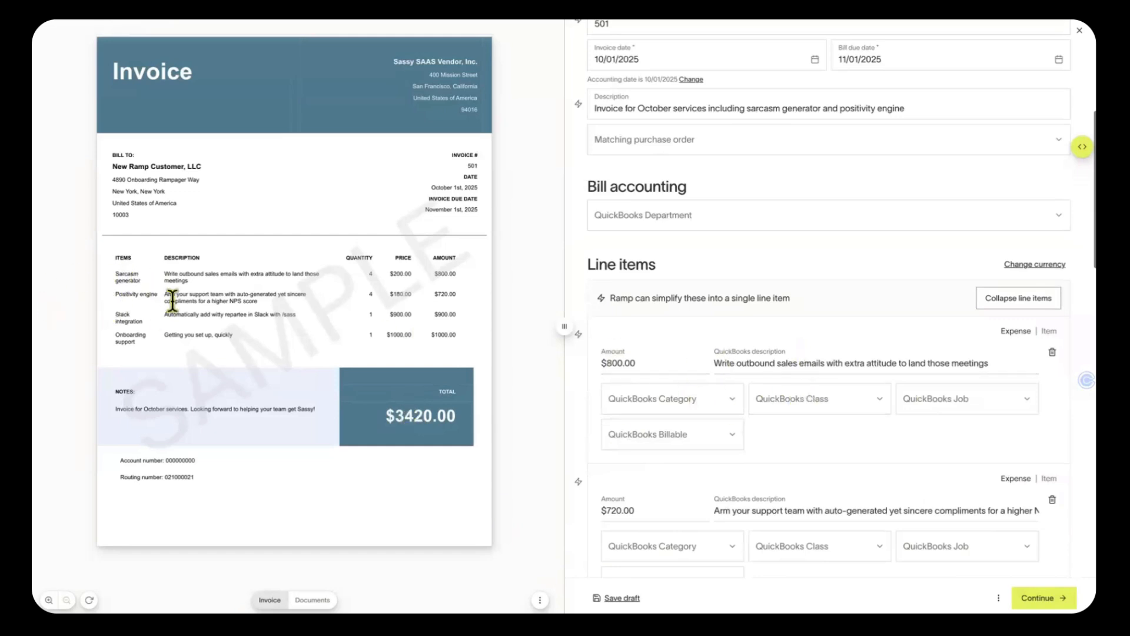
{"action": "scroll", "coordinate": [687, 432], "scroll_direction": "down", "scroll_amount": 1}
{"action": "left_click", "coordinate": [683, 395]}
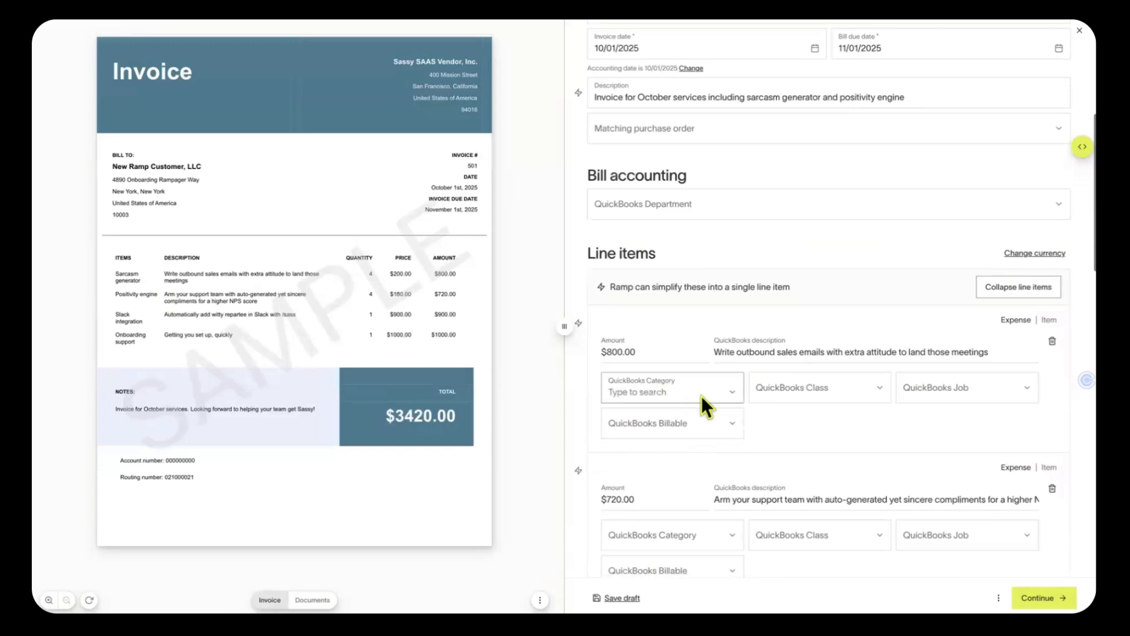
{"action": "left_click", "coordinate": [704, 483]}
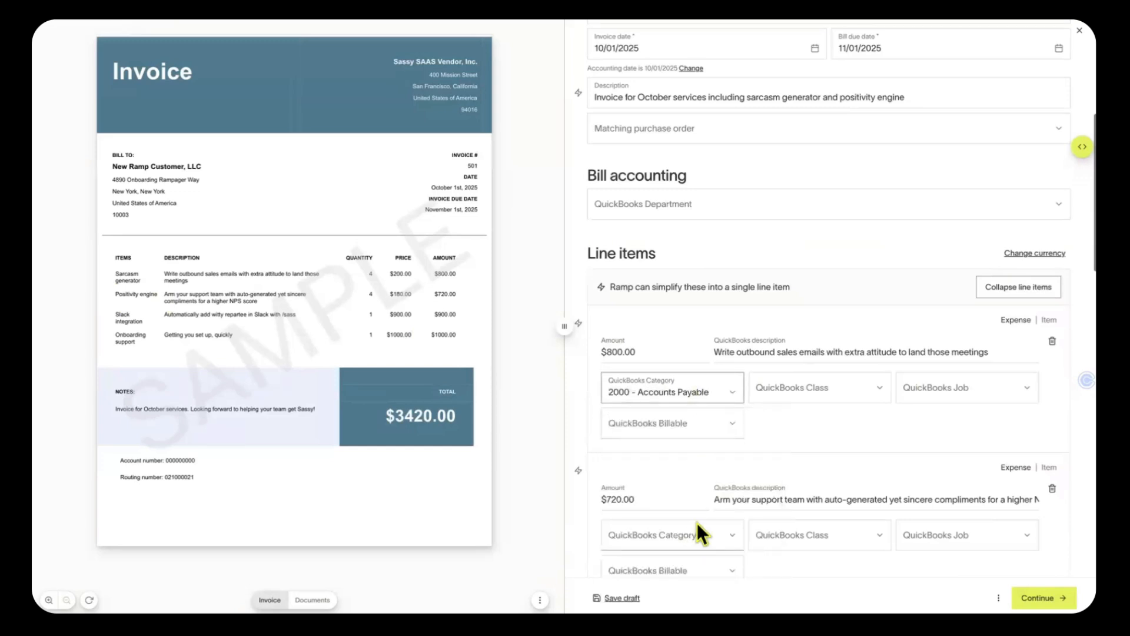
{"action": "left_click", "coordinate": [699, 532]}
{"action": "left_click", "coordinate": [716, 462]}
{"action": "scroll", "coordinate": [811, 489], "scroll_direction": "down", "scroll_amount": 3}
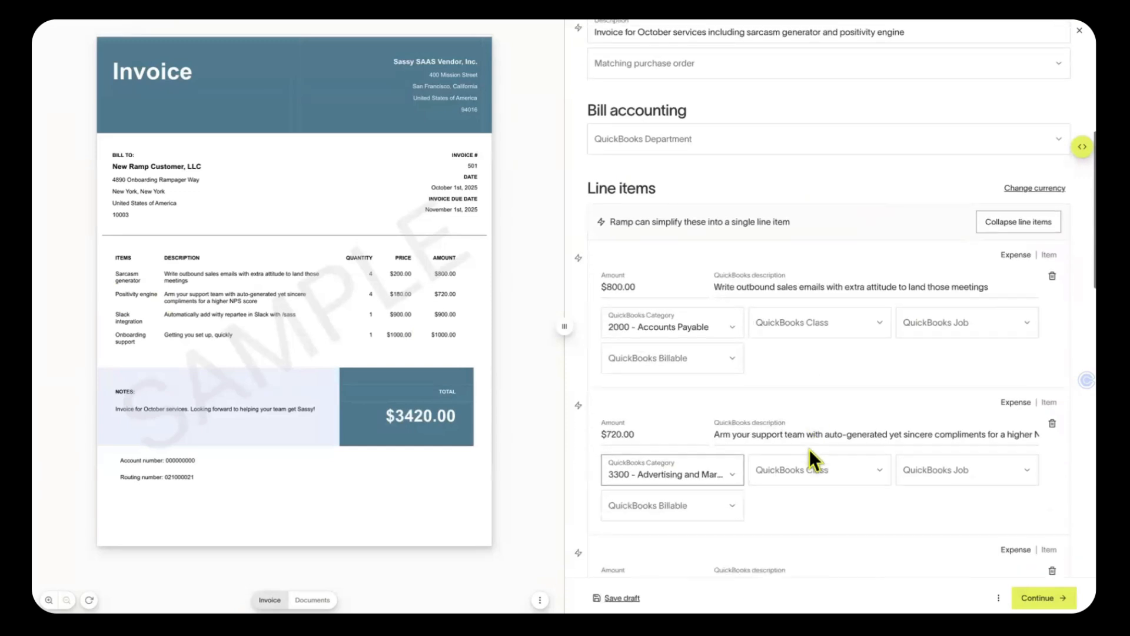
{"action": "left_click", "coordinate": [1020, 142]}
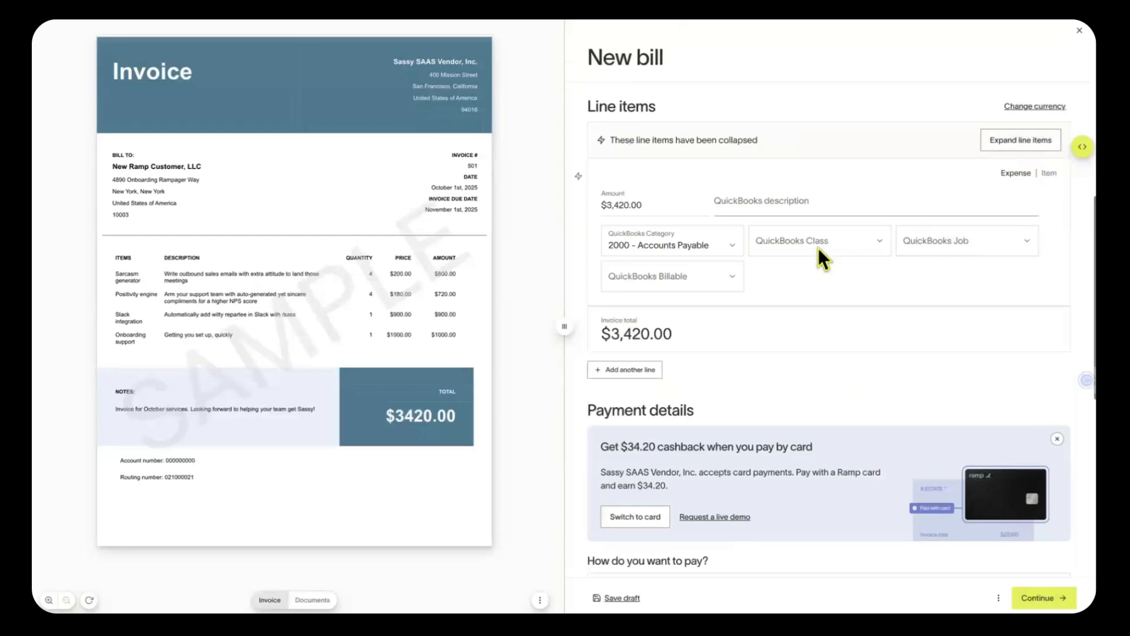
Change the $3,420.00 line's QuickBooks Category from Accounts Payable to Advertising
{"action": "left_click", "coordinate": [724, 243]}
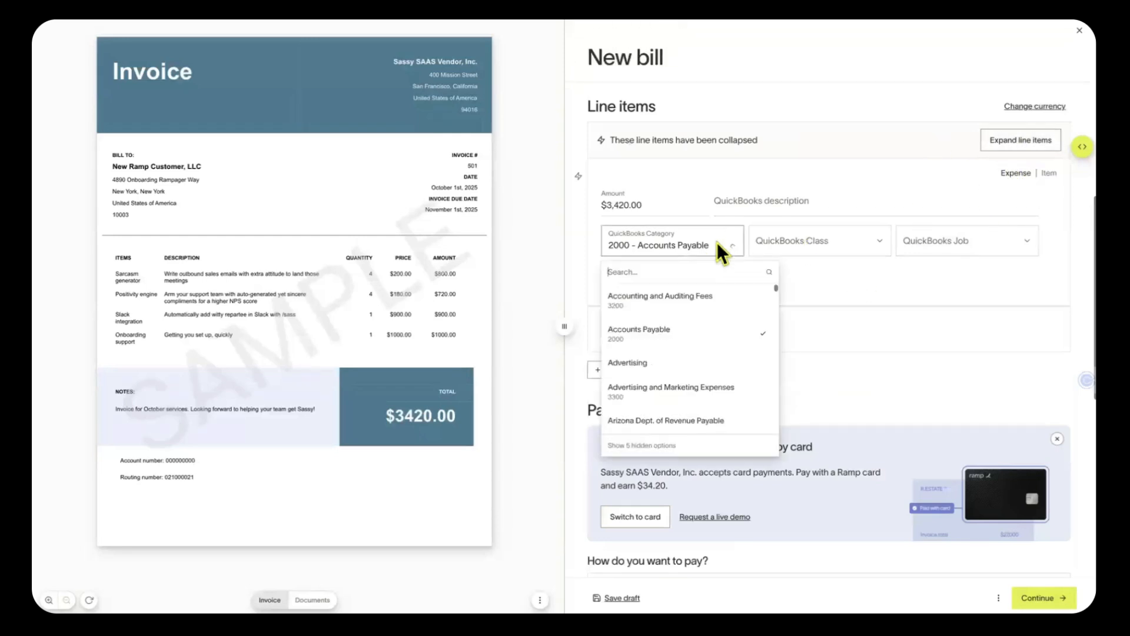
{"action": "scroll", "coordinate": [683, 348], "scroll_direction": "down", "scroll_amount": 2}
{"action": "scroll", "coordinate": [683, 348], "scroll_direction": "up", "scroll_amount": 2}
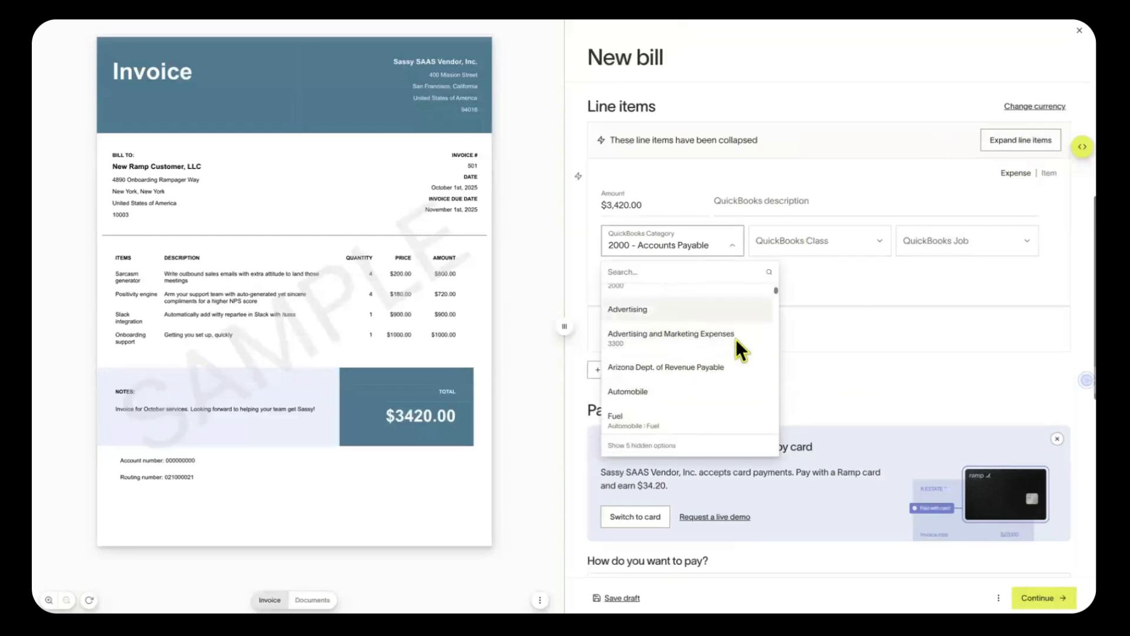
{"action": "left_click", "coordinate": [754, 308]}
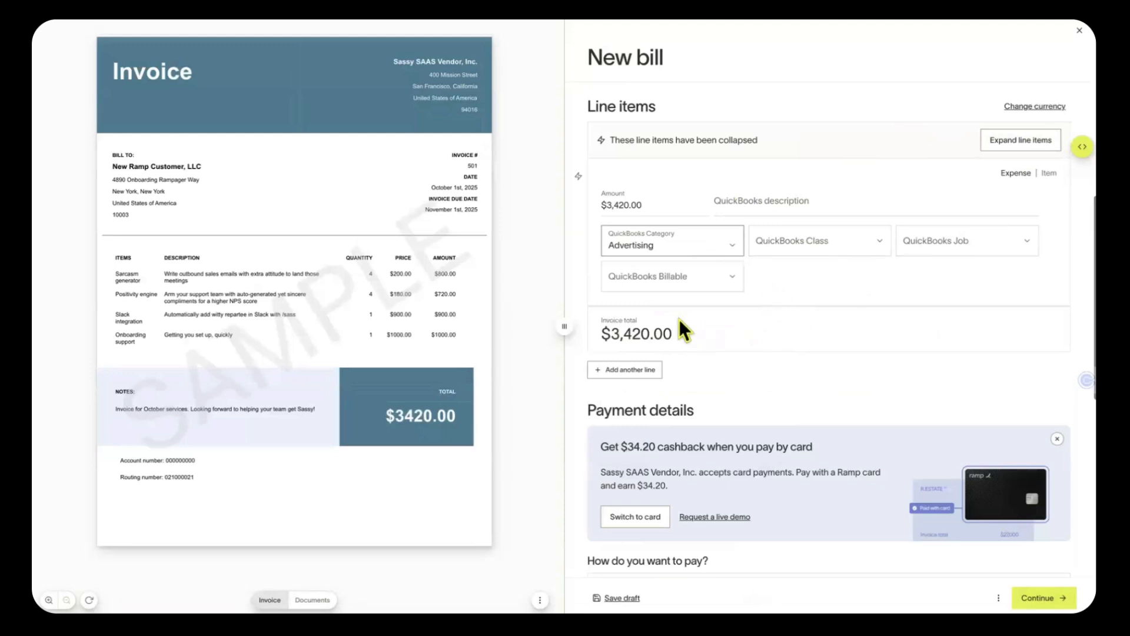
{"action": "mouse_move", "coordinate": [665, 312]}
{"action": "scroll", "coordinate": [773, 369], "scroll_direction": "down", "scroll_amount": 3}
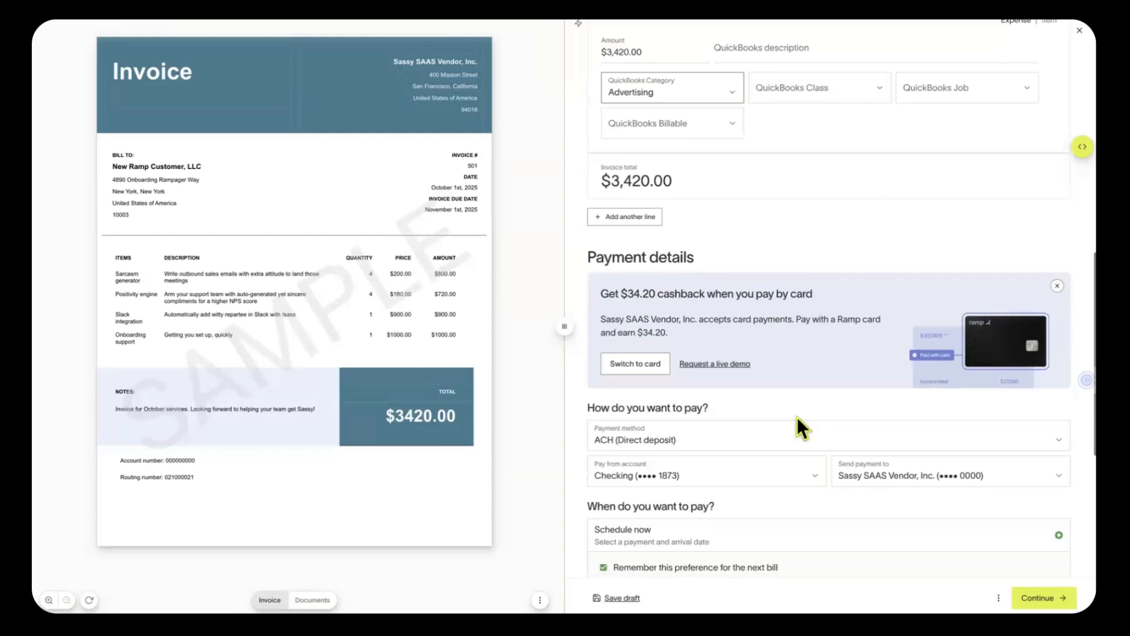
{"action": "scroll", "coordinate": [797, 417], "scroll_direction": "down", "scroll_amount": 1}
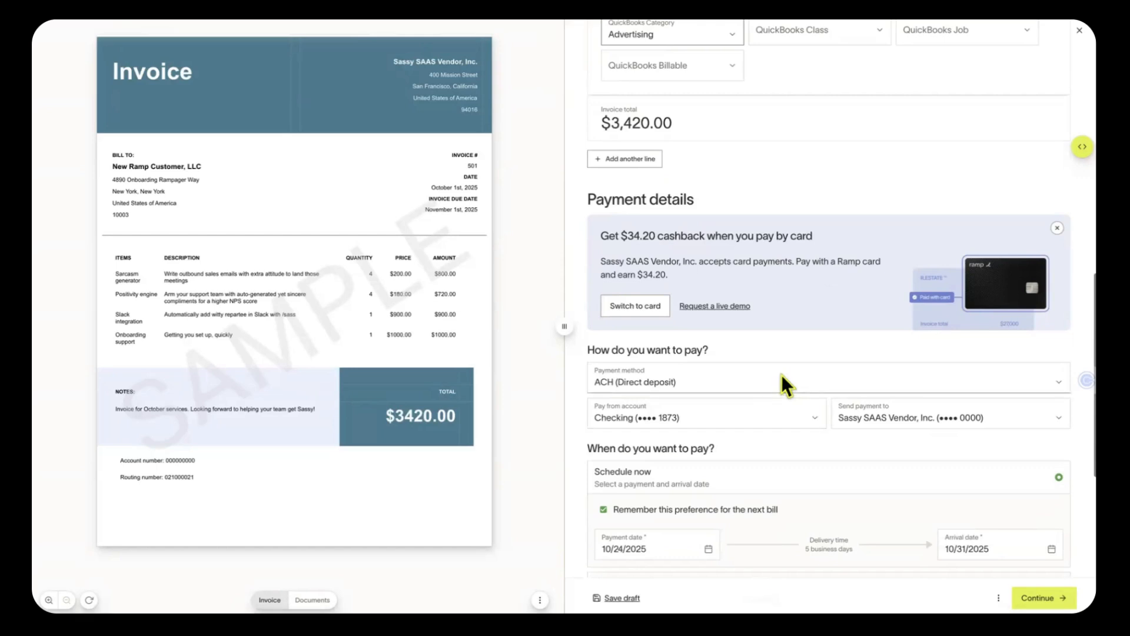
{"action": "left_click", "coordinate": [782, 374]}
{"action": "scroll", "coordinate": [788, 383], "scroll_direction": "down", "scroll_amount": 1}
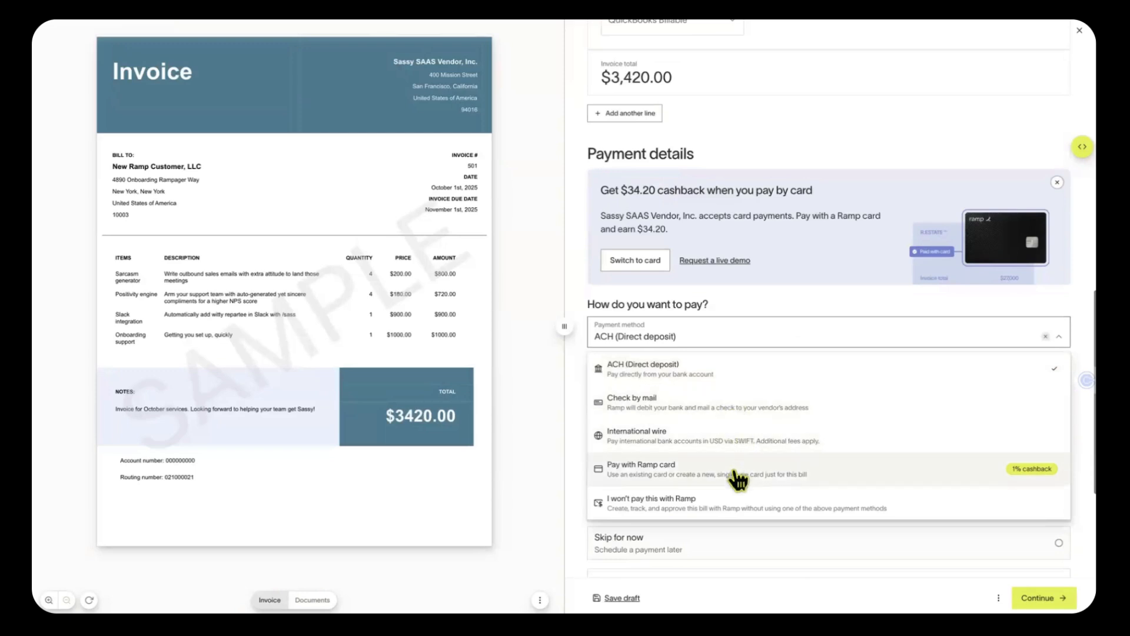
{"action": "left_click", "coordinate": [737, 371]}
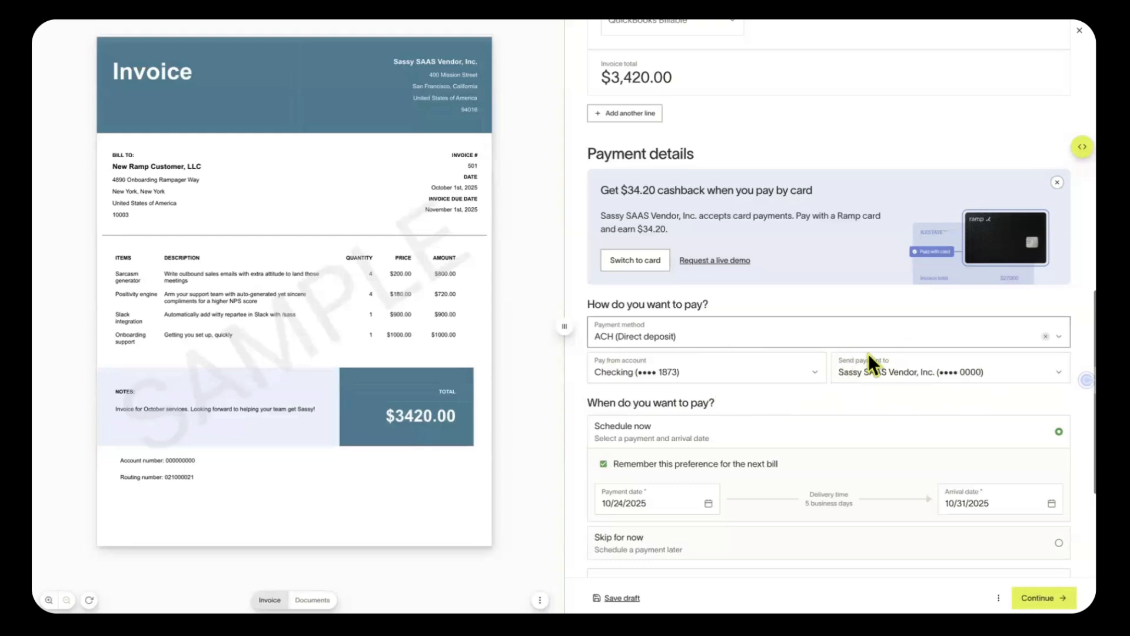
{"action": "scroll", "coordinate": [949, 377], "scroll_direction": "down", "scroll_amount": 2}
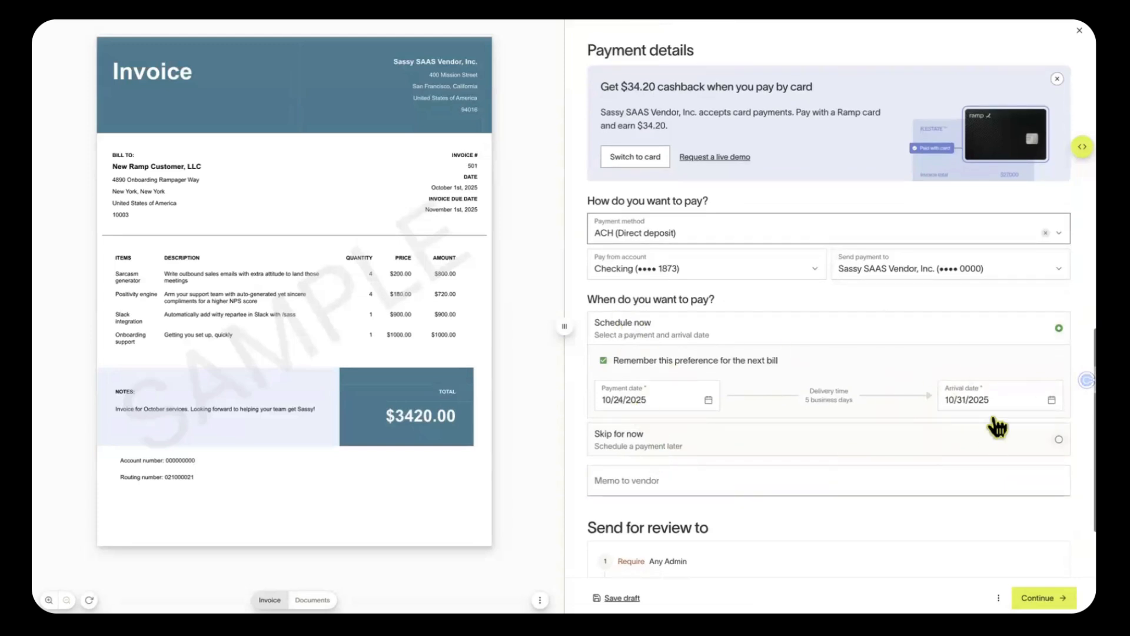
{"action": "scroll", "coordinate": [816, 406], "scroll_direction": "up", "scroll_amount": 1}
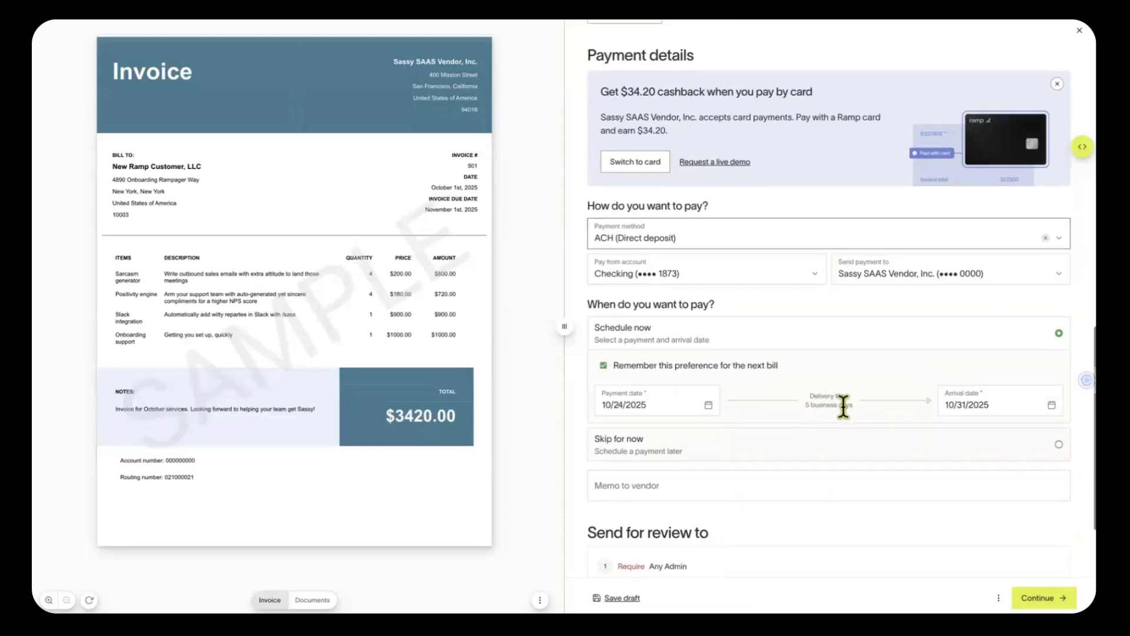
Set the arrival date to October 24, so the payment date becomes 10/17/2025
{"action": "left_click", "coordinate": [1000, 401]}
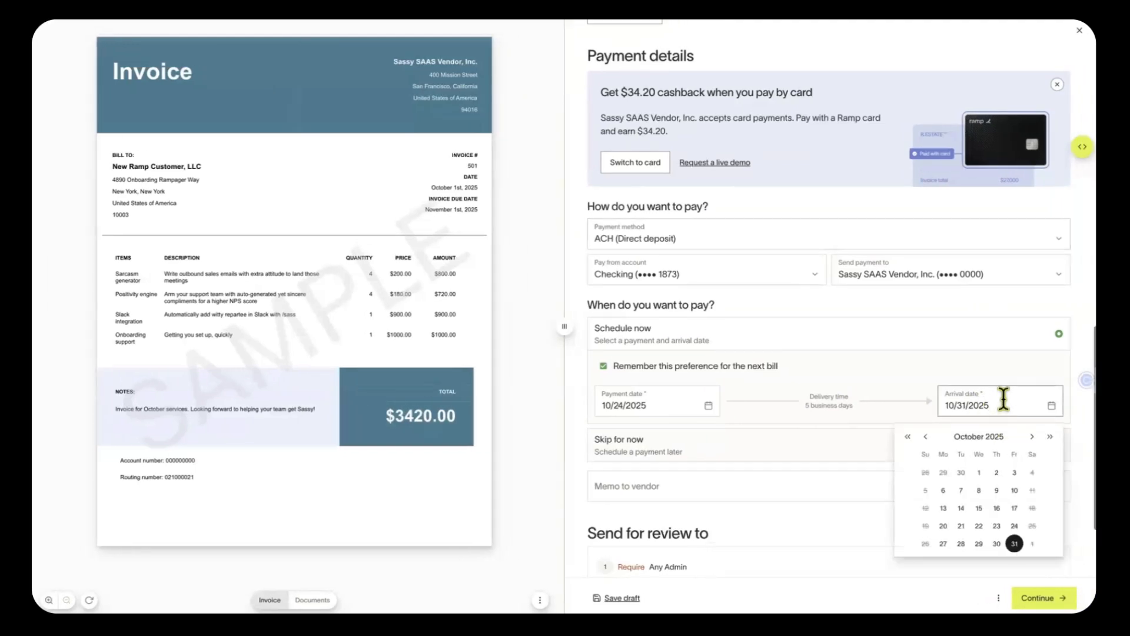
{"action": "left_click", "coordinate": [1014, 526]}
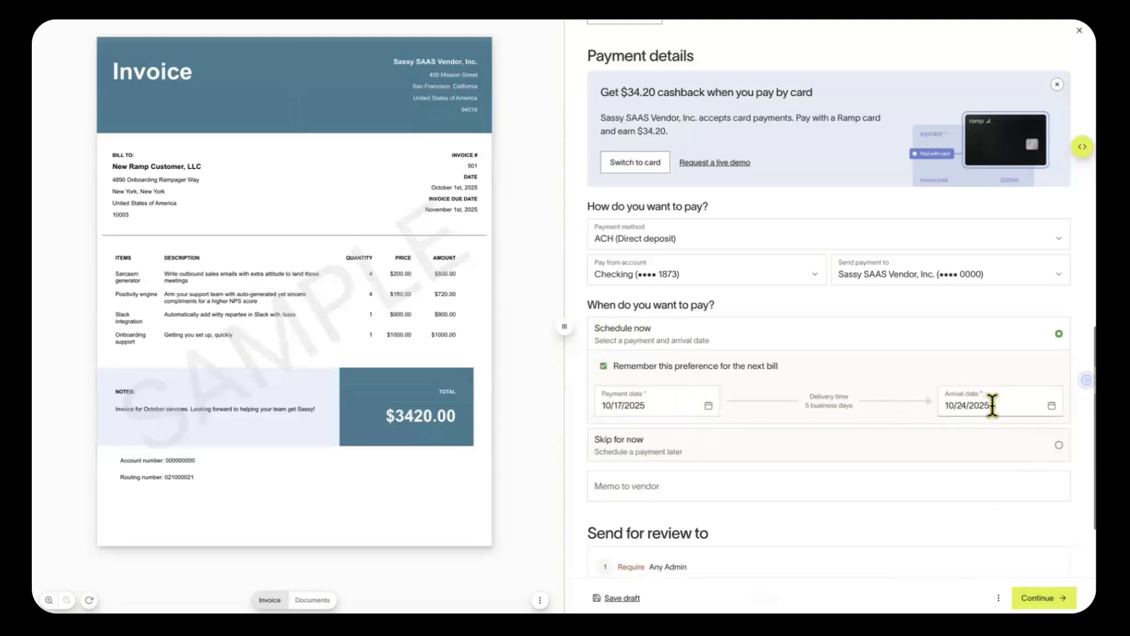
{"action": "scroll", "coordinate": [993, 405], "scroll_direction": "down", "scroll_amount": 1}
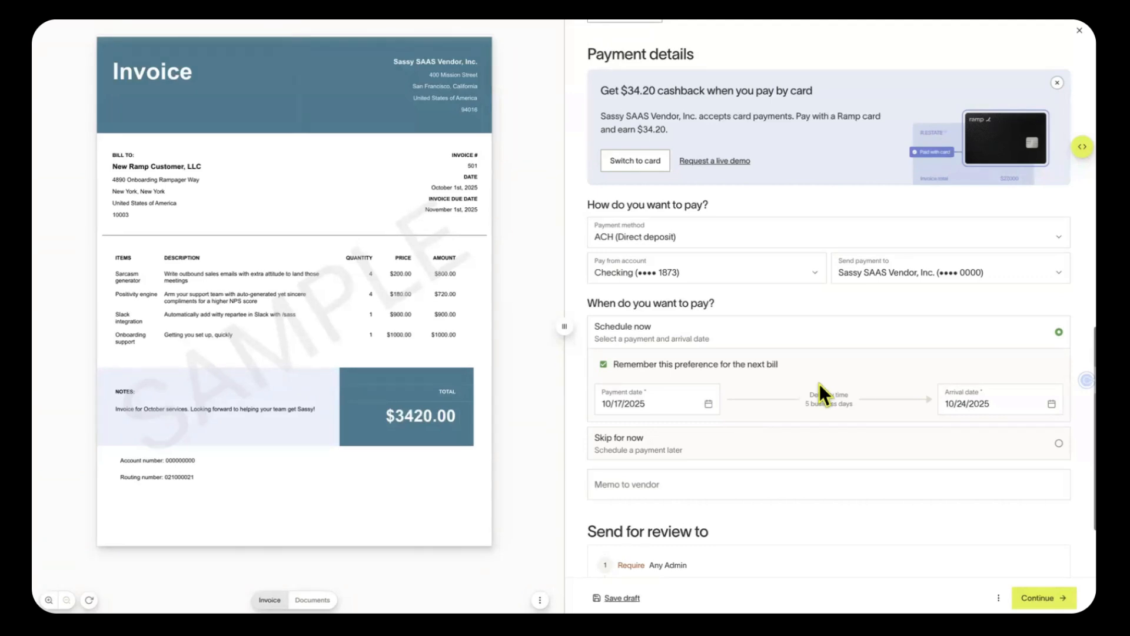
Switch the payment method to Check by mail, noting its 9 business days delivery
{"action": "left_click", "coordinate": [698, 236]}
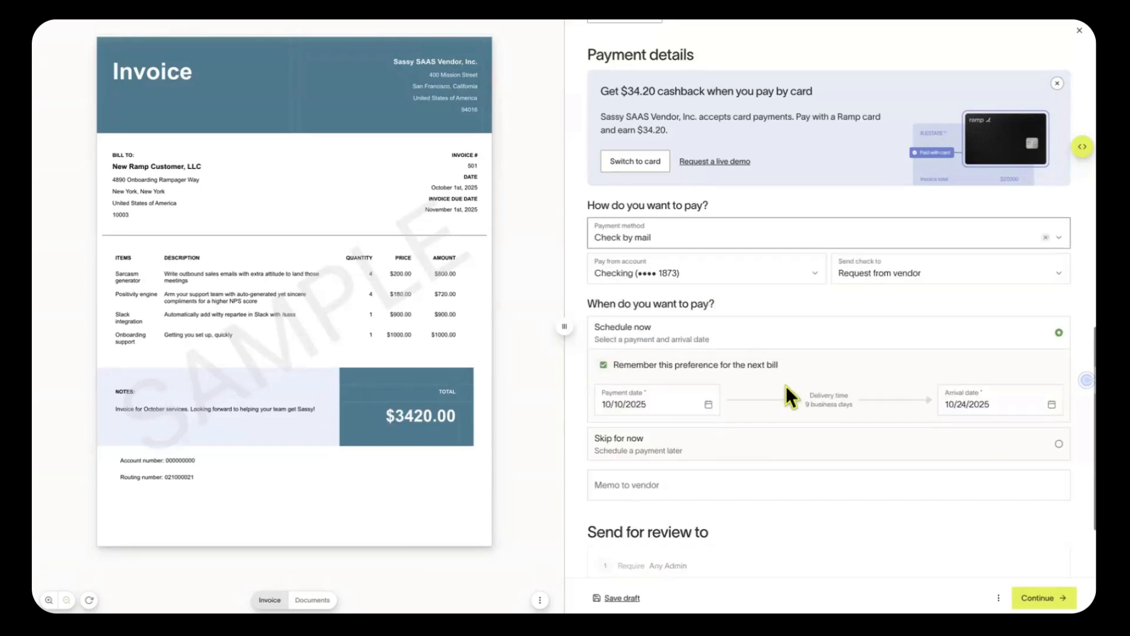
{"action": "left_click_drag", "start_coordinate": [803, 405], "coordinate": [848, 404]}
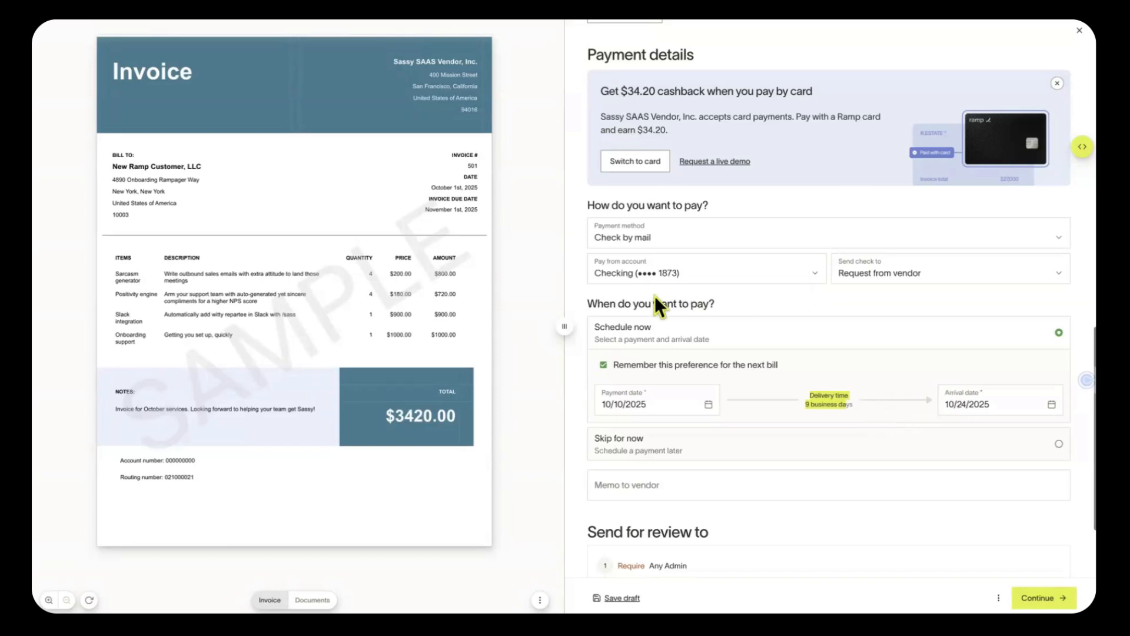
{"action": "left_click", "coordinate": [707, 235]}
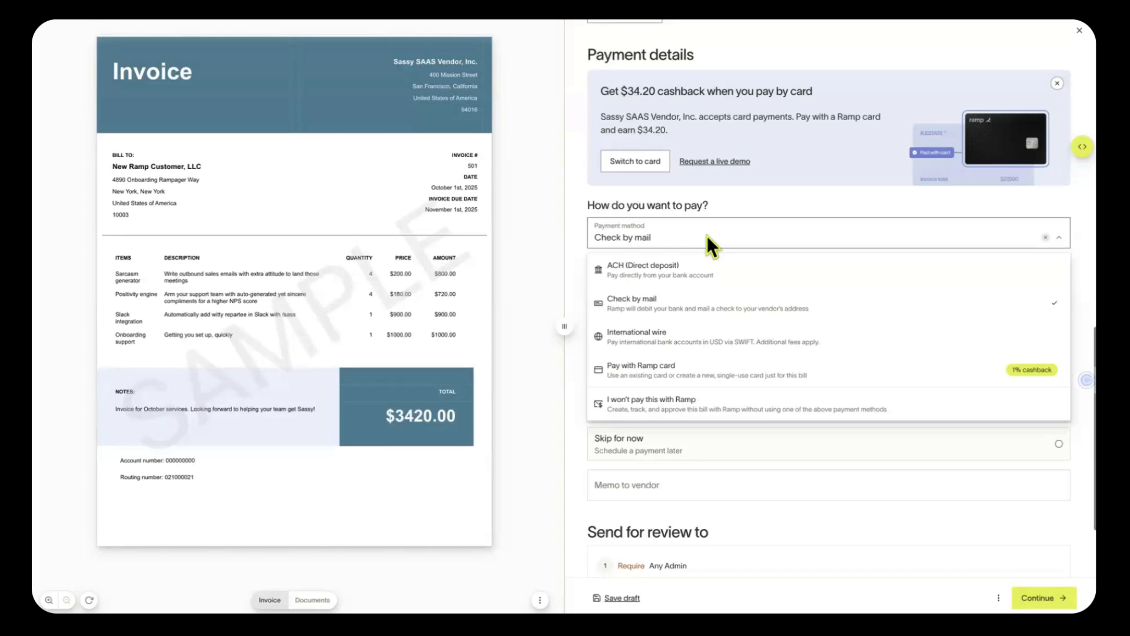
Change the payment method from Check by mail to International wire with a $20.00 fee
{"action": "left_click", "coordinate": [780, 203]}
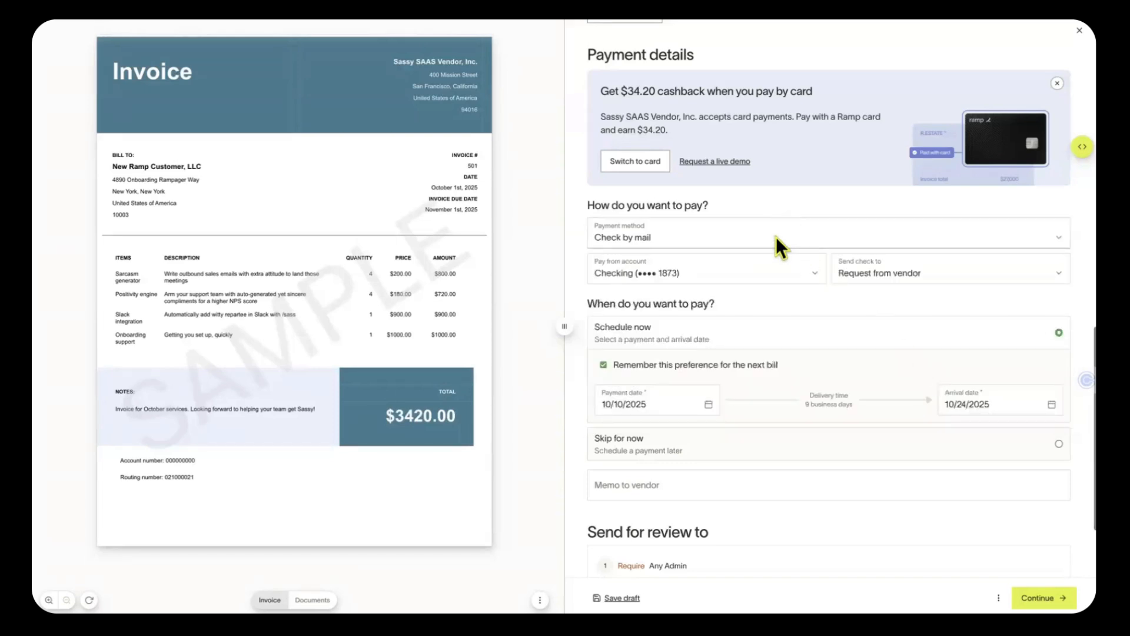
{"action": "left_click", "coordinate": [776, 237]}
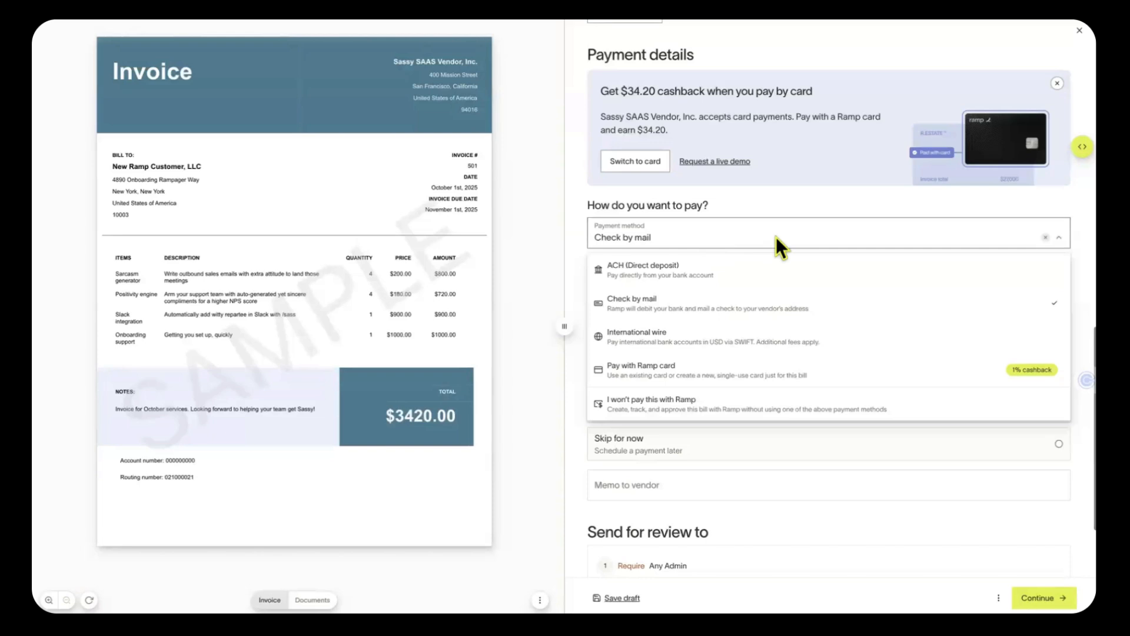
{"action": "left_click", "coordinate": [821, 346]}
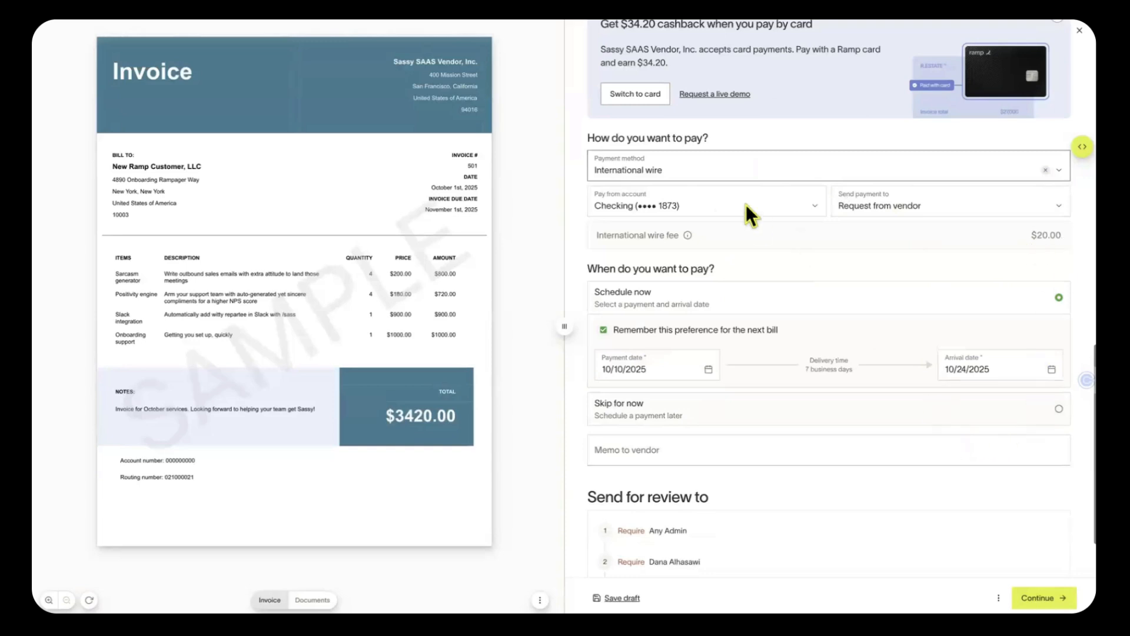
{"action": "left_click", "coordinate": [734, 168]}
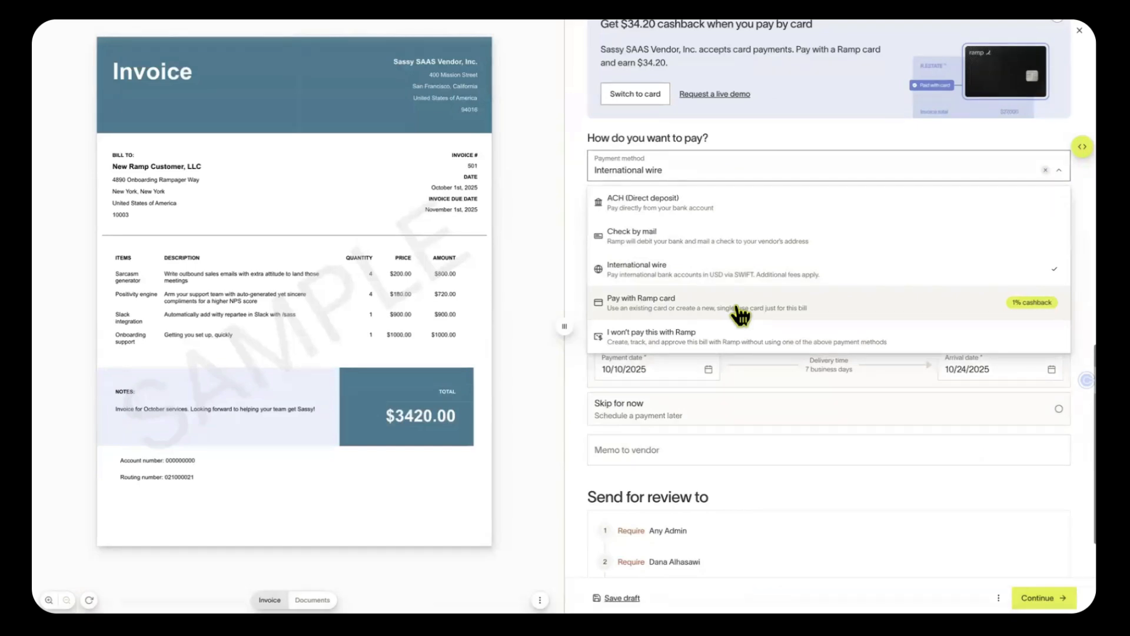
Choose Pay with Ramp card and browse the card options carousel
{"action": "left_click", "coordinate": [738, 308]}
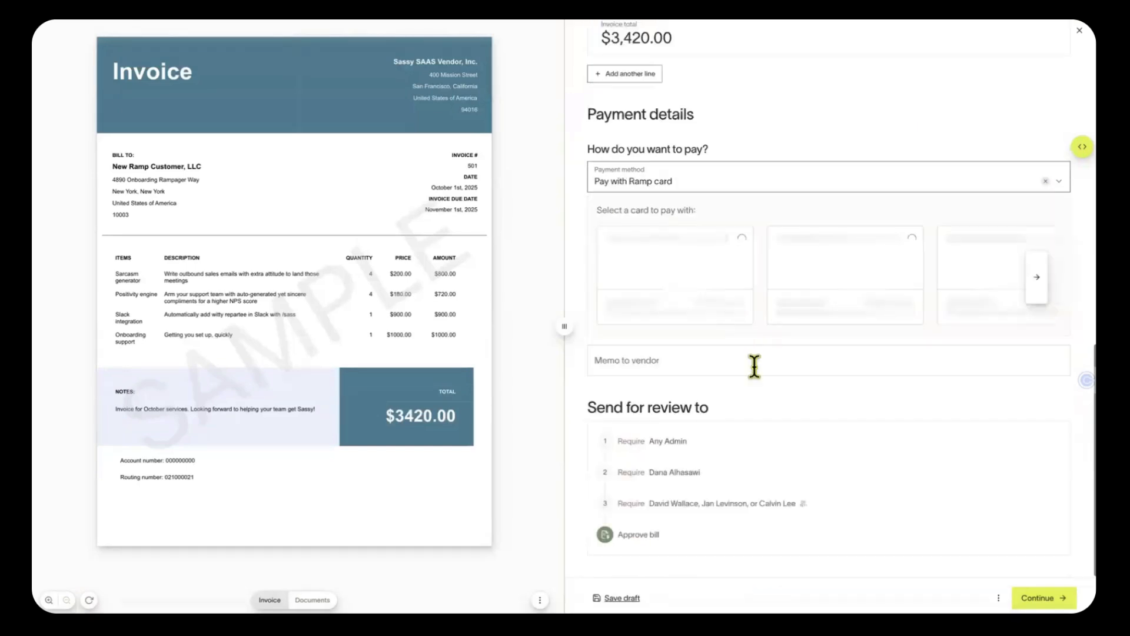
{"action": "scroll", "coordinate": [849, 408], "scroll_direction": "up", "scroll_amount": 2}
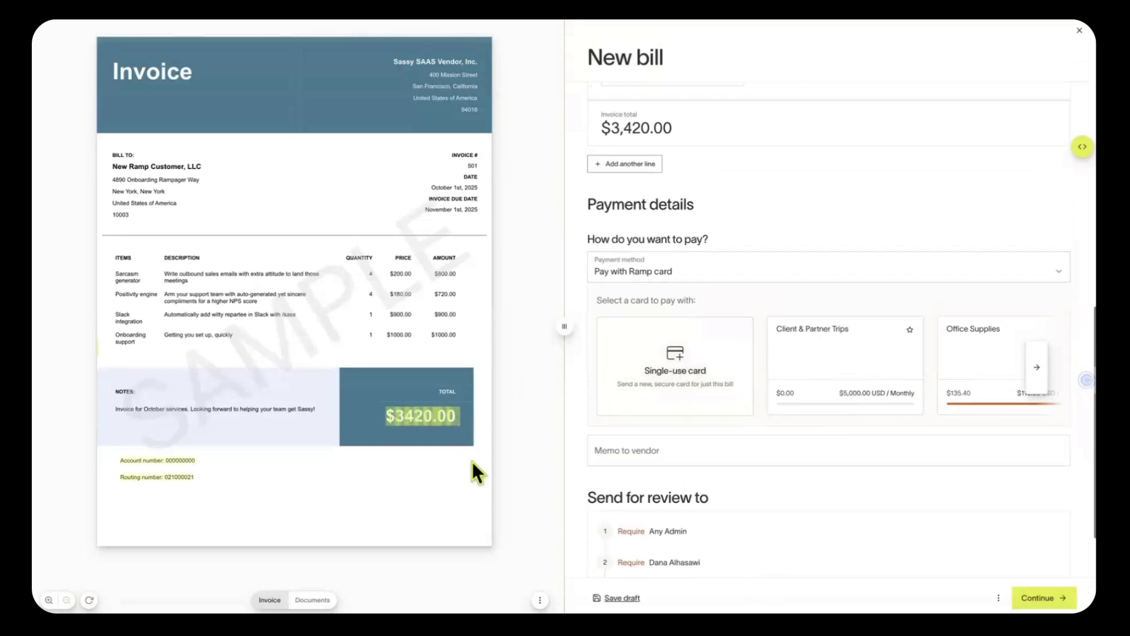
{"action": "scroll", "coordinate": [721, 408], "scroll_direction": "right", "scroll_amount": 1}
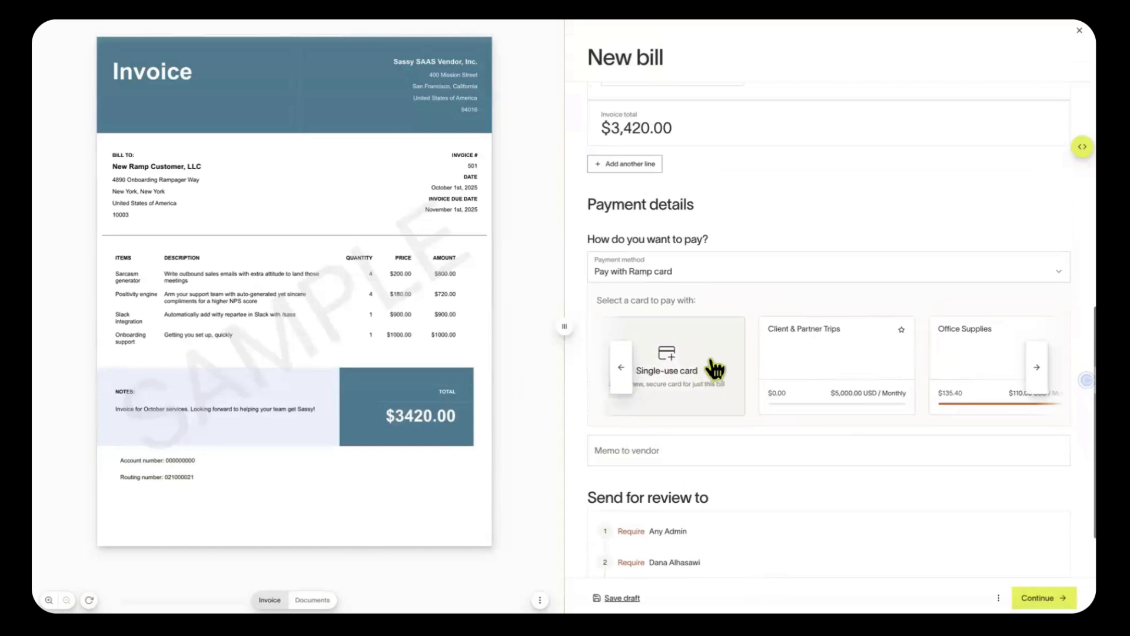
{"action": "scroll", "coordinate": [742, 365], "scroll_direction": "right", "scroll_amount": 5}
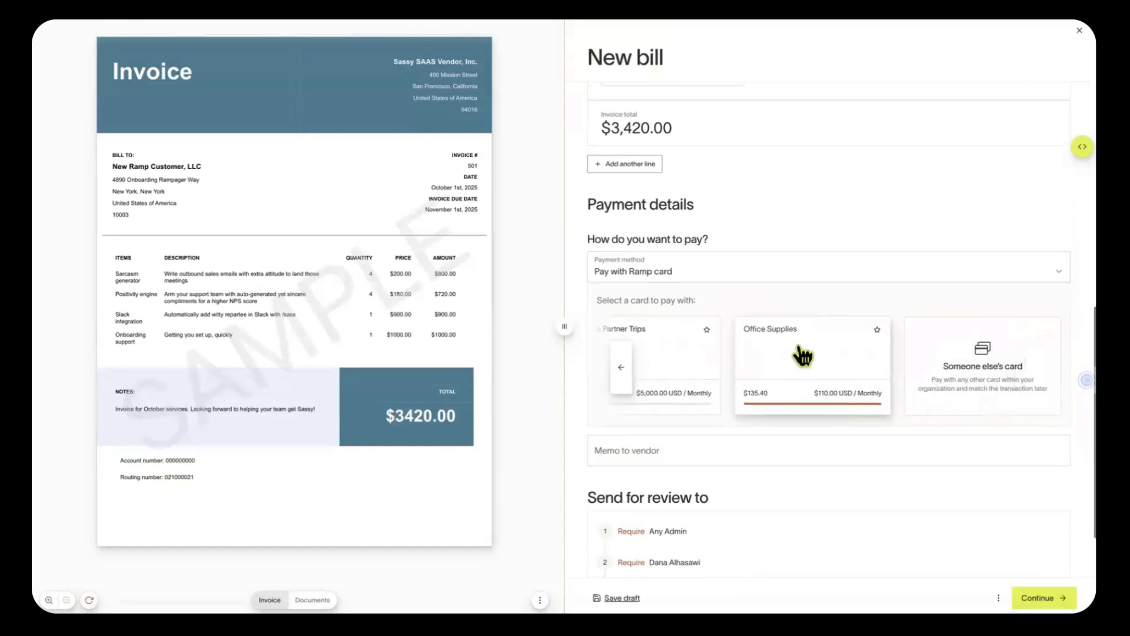
{"action": "scroll", "coordinate": [802, 355], "scroll_direction": "left", "scroll_amount": 3}
{"action": "scroll", "coordinate": [802, 355], "scroll_direction": "right", "scroll_amount": 3}
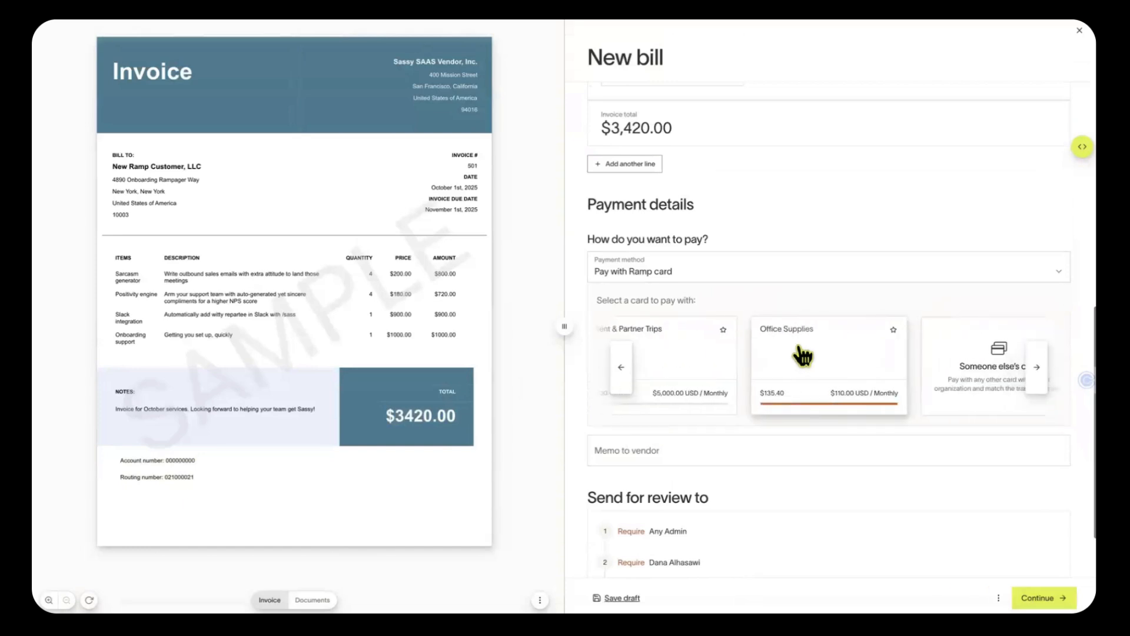
{"action": "scroll", "coordinate": [929, 377], "scroll_direction": "right", "scroll_amount": 1}
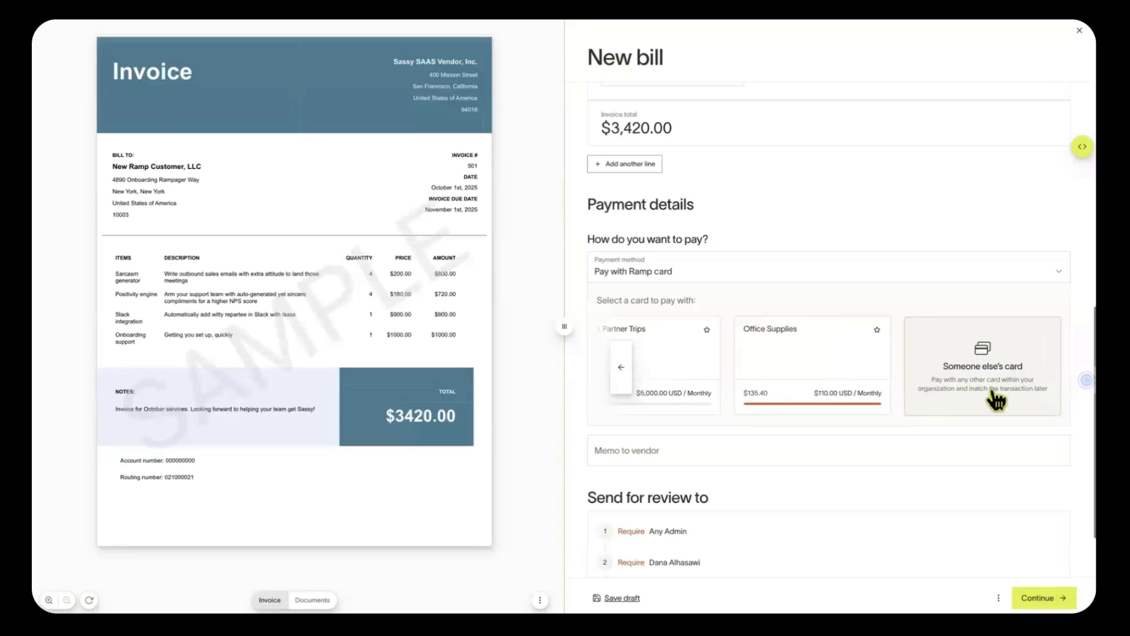
{"action": "scroll", "coordinate": [903, 370], "scroll_direction": "left", "scroll_amount": 5}
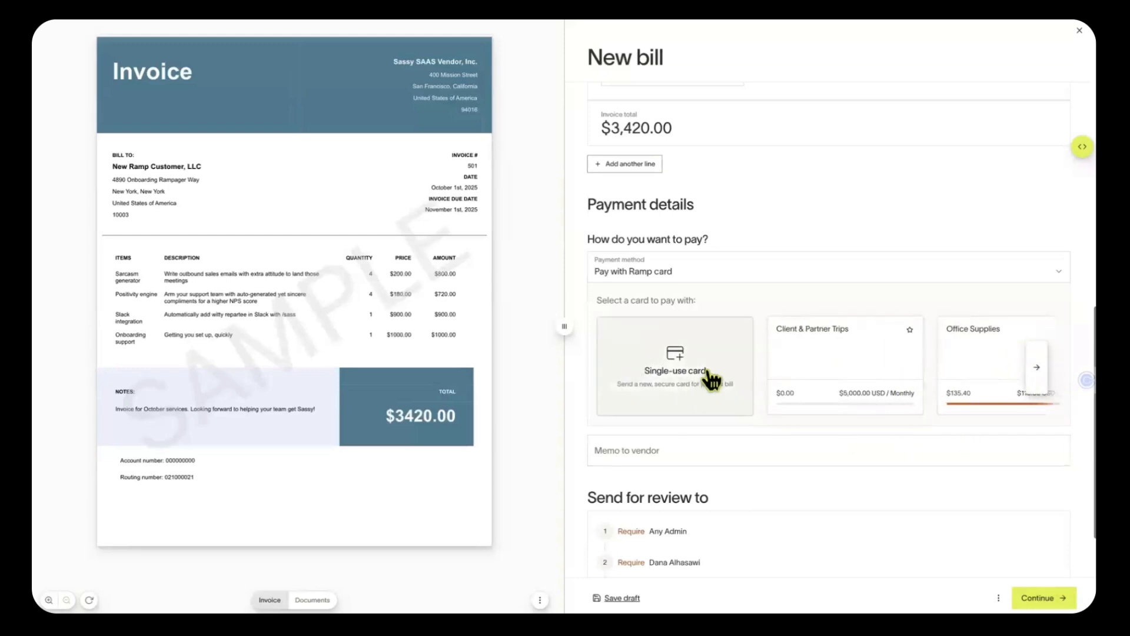
Pay with a new single-use card, sent directly to the vendor
{"action": "left_click", "coordinate": [713, 377]}
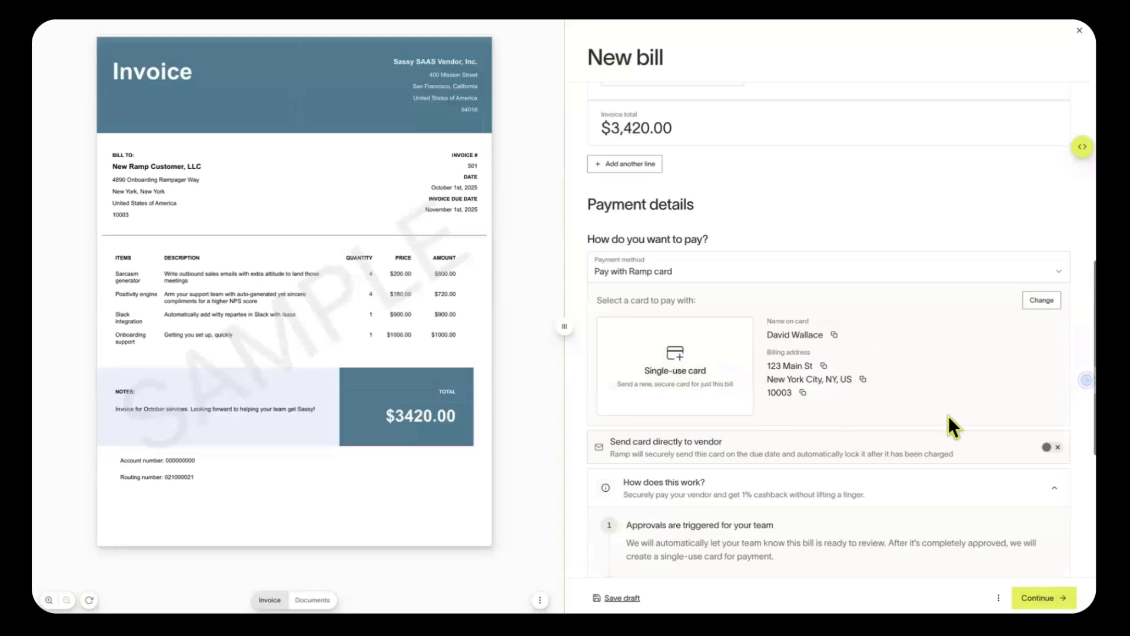
{"action": "left_click", "coordinate": [1051, 449]}
{"action": "scroll", "coordinate": [978, 450], "scroll_direction": "down", "scroll_amount": 2}
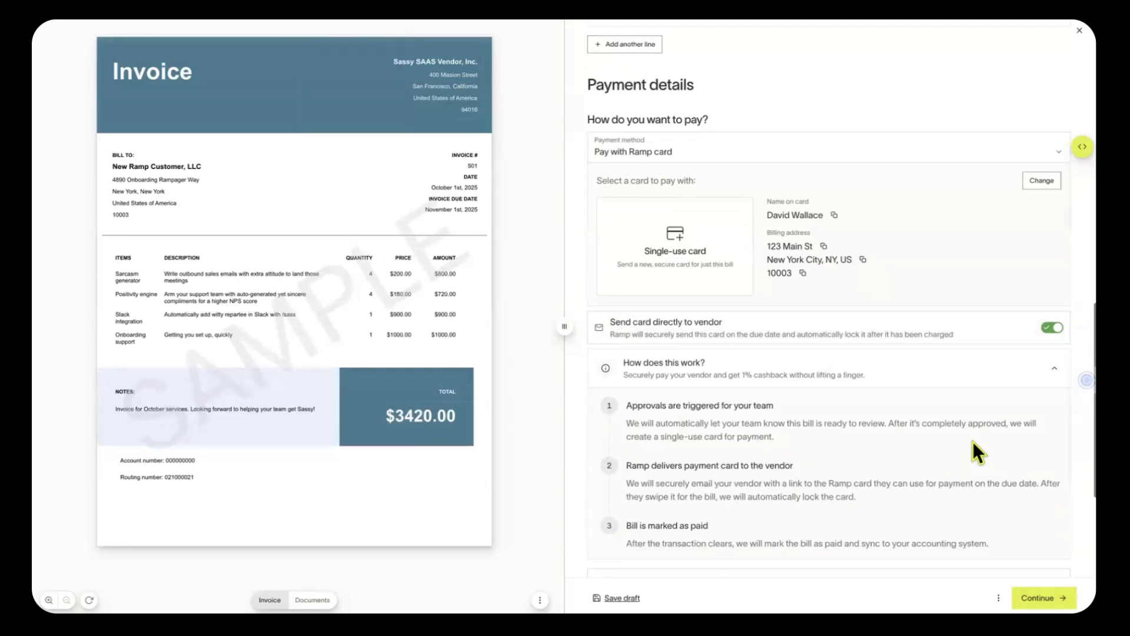
{"action": "scroll", "coordinate": [973, 442], "scroll_direction": "down", "scroll_amount": 1}
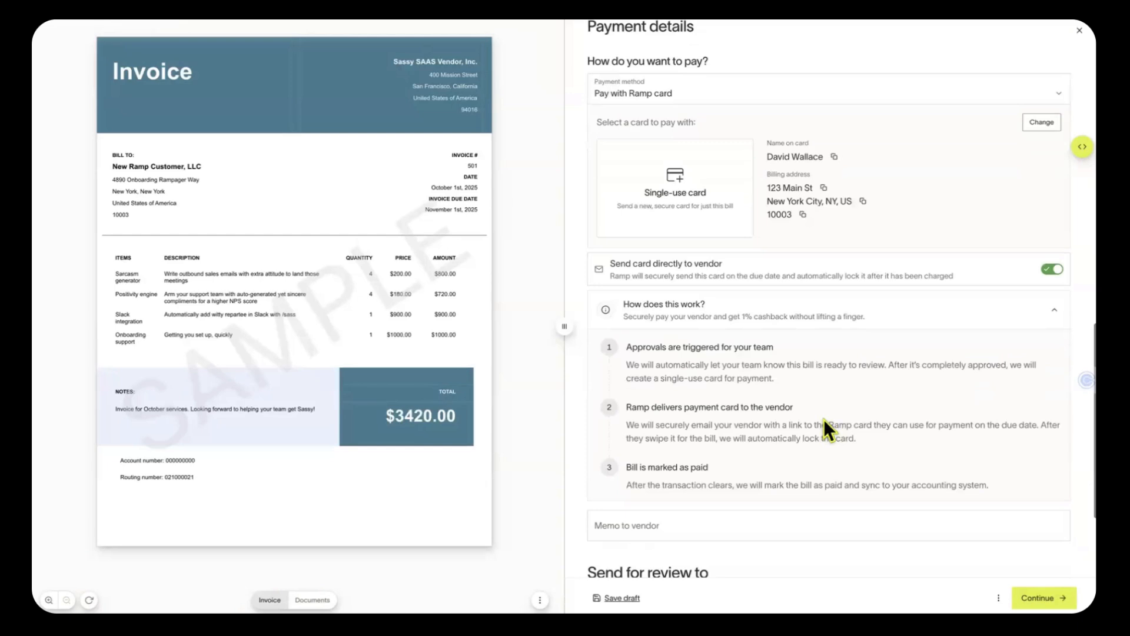
{"action": "scroll", "coordinate": [824, 419], "scroll_direction": "up", "scroll_amount": 1}
{"action": "scroll", "coordinate": [824, 419], "scroll_direction": "down", "scroll_amount": 3}
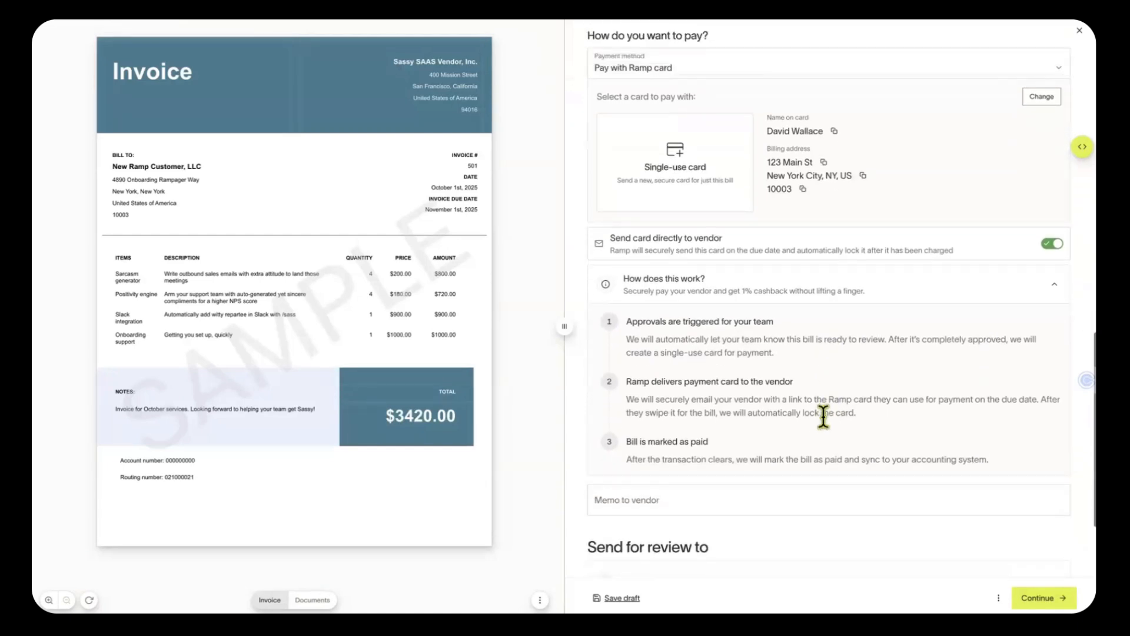
{"action": "scroll", "coordinate": [824, 417], "scroll_direction": "down", "scroll_amount": 1}
Enter 'Memo' as the memo to vendor, review the bill, and create it
{"action": "left_click", "coordinate": [725, 375]}
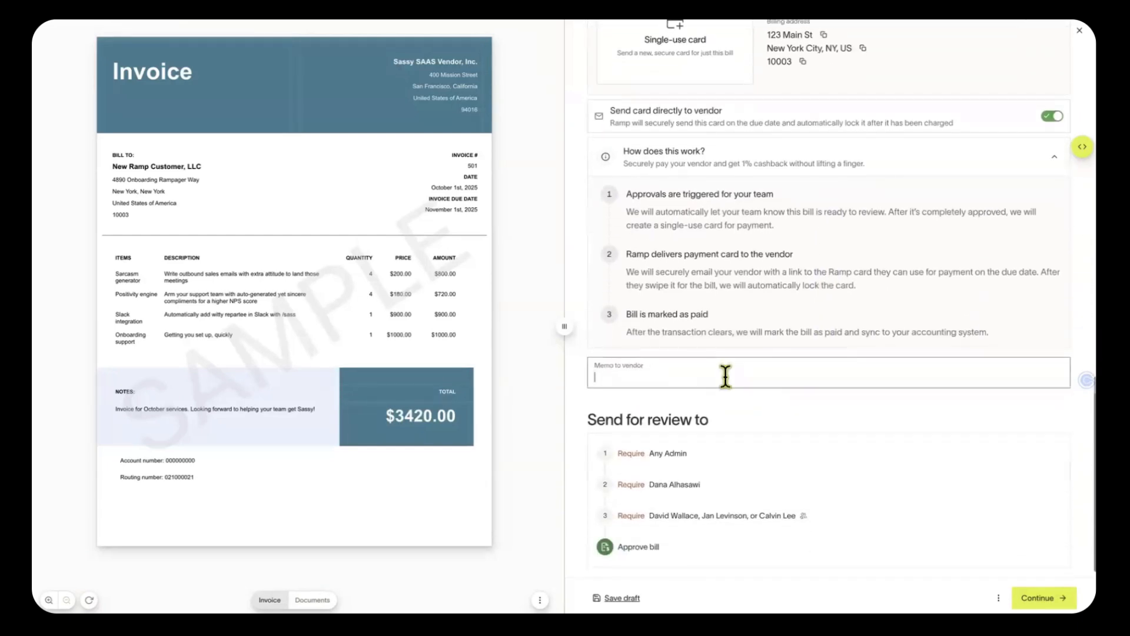
{"action": "type", "text": "Memo"}
{"action": "scroll", "coordinate": [724, 465], "scroll_direction": "down", "scroll_amount": 1}
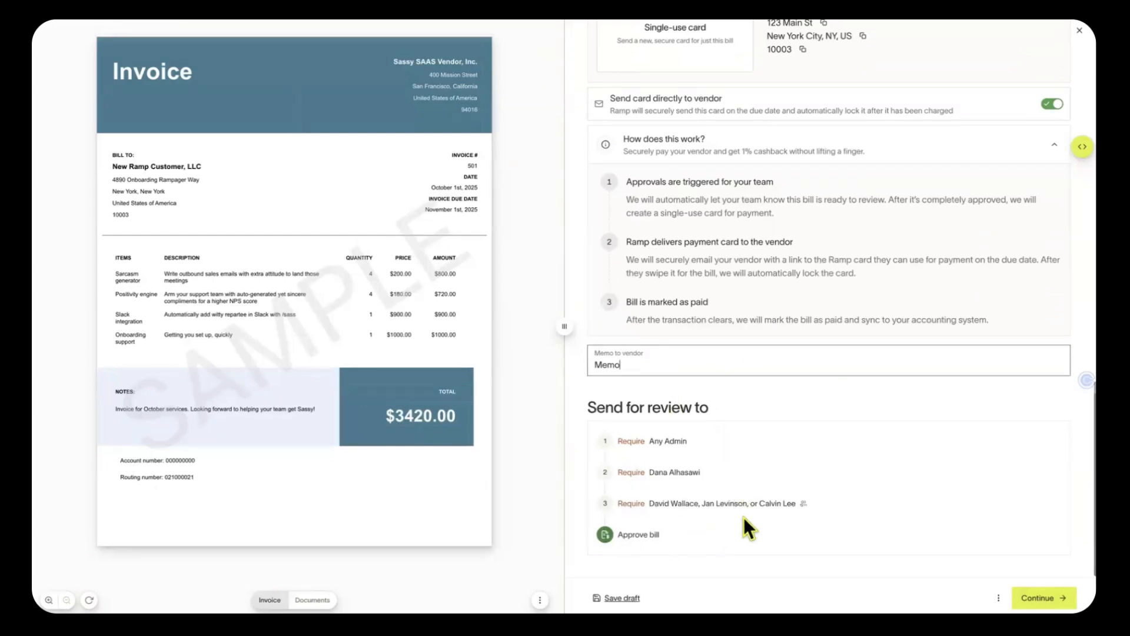
{"action": "scroll", "coordinate": [744, 517], "scroll_direction": "up", "scroll_amount": 8}
{"action": "scroll", "coordinate": [764, 510], "scroll_direction": "up", "scroll_amount": 7}
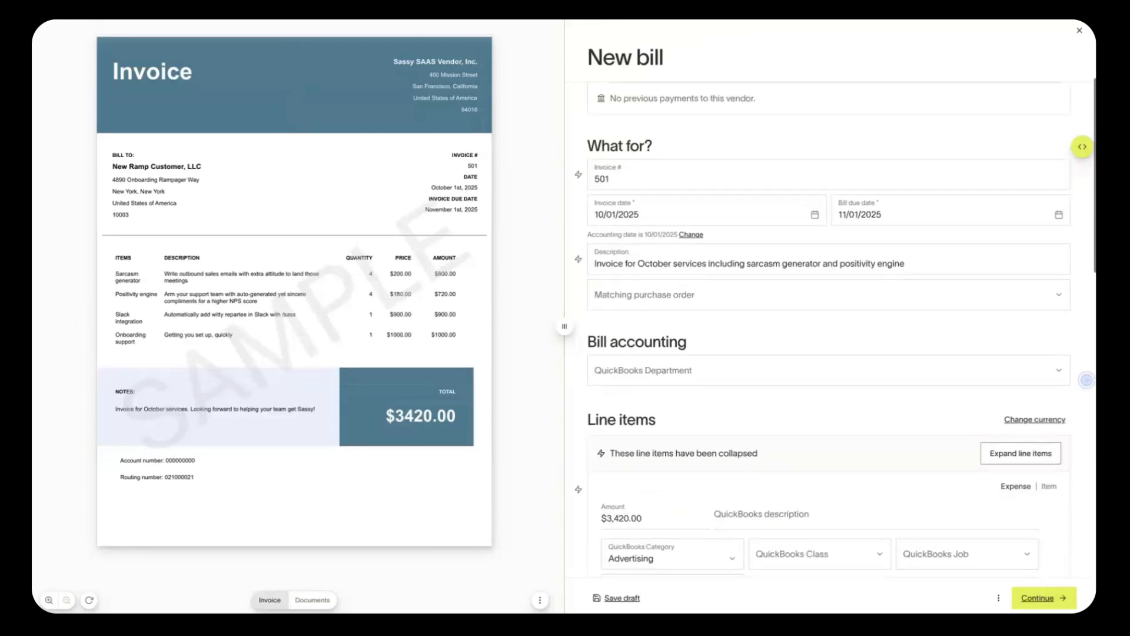
{"action": "left_click", "coordinate": [1044, 597]}
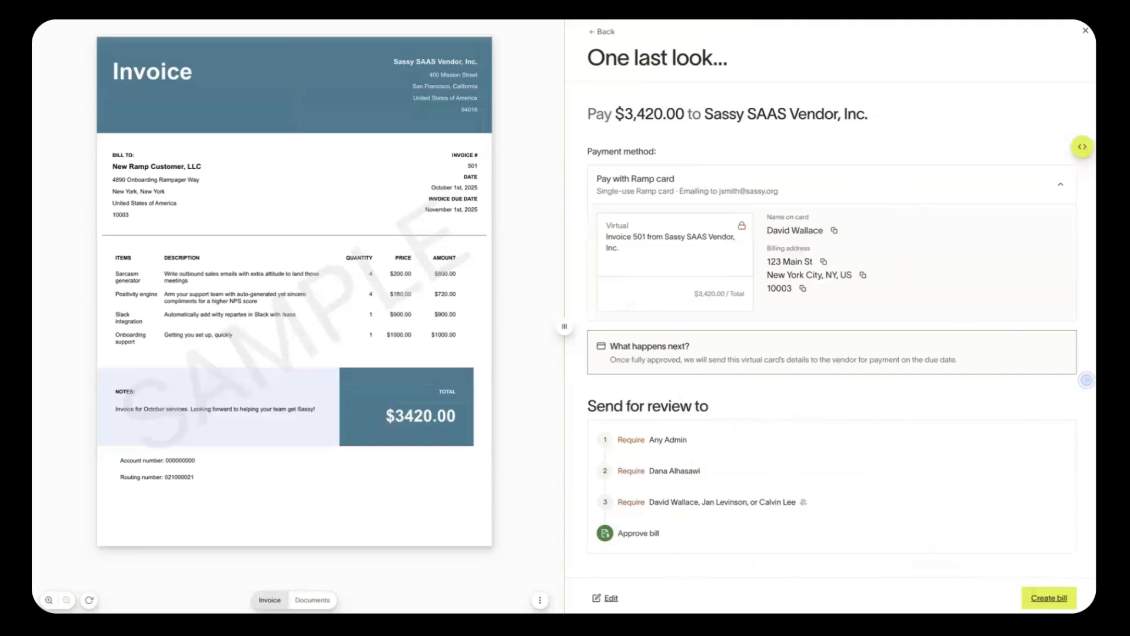
{"action": "left_click", "coordinate": [1049, 597]}
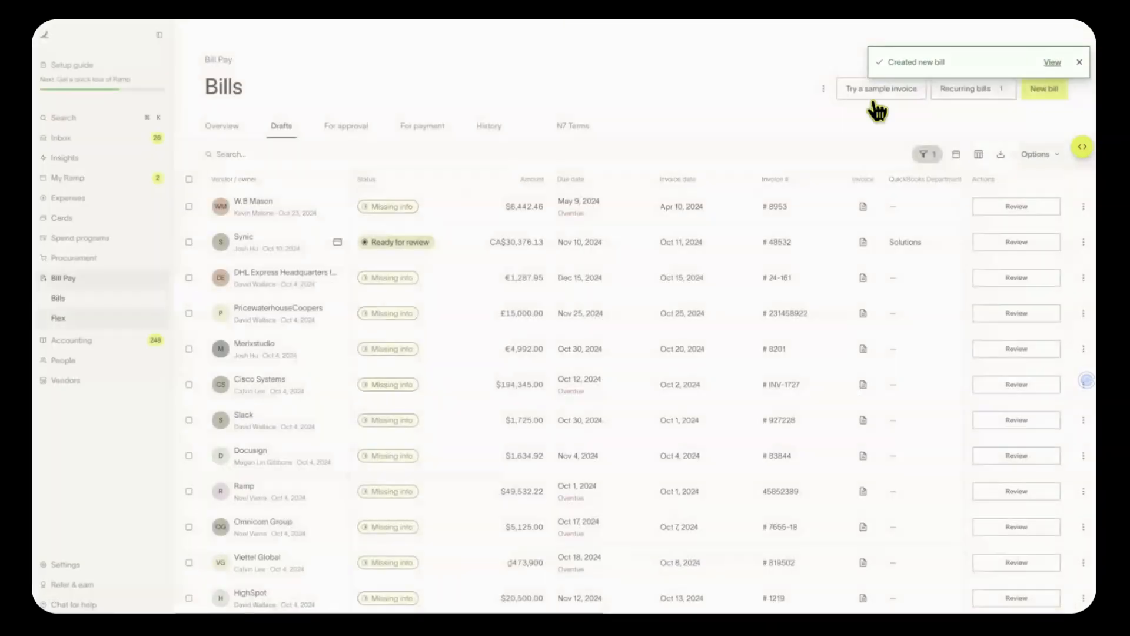
Check the Bills For approval tab, then go to the Inbox's card transactions
{"action": "left_click", "coordinate": [365, 126]}
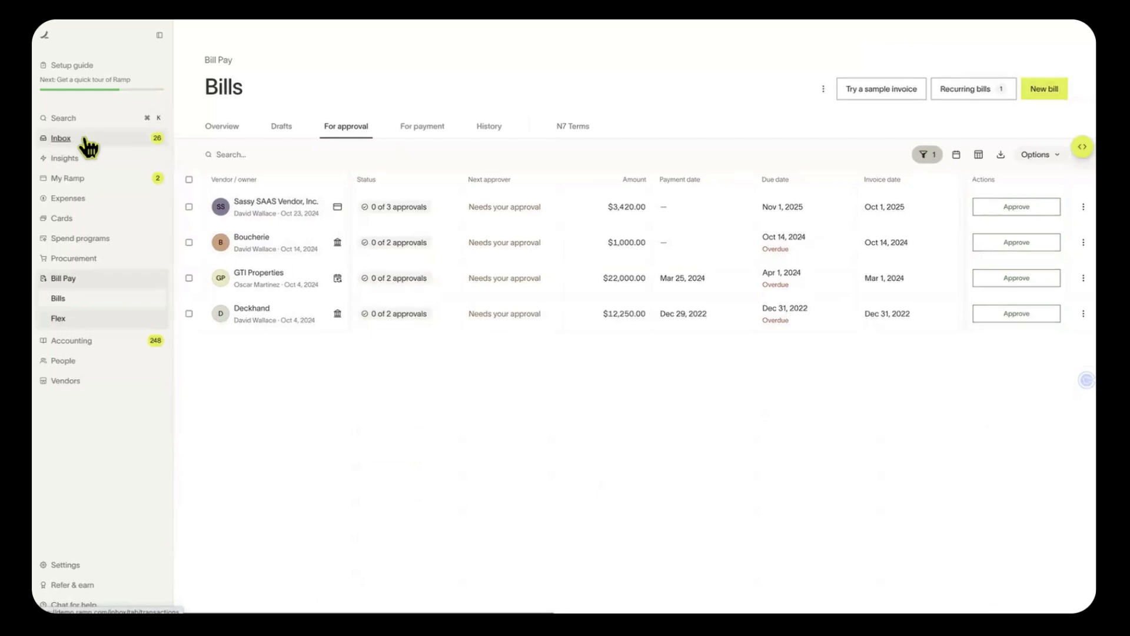
{"action": "left_click", "coordinate": [86, 141]}
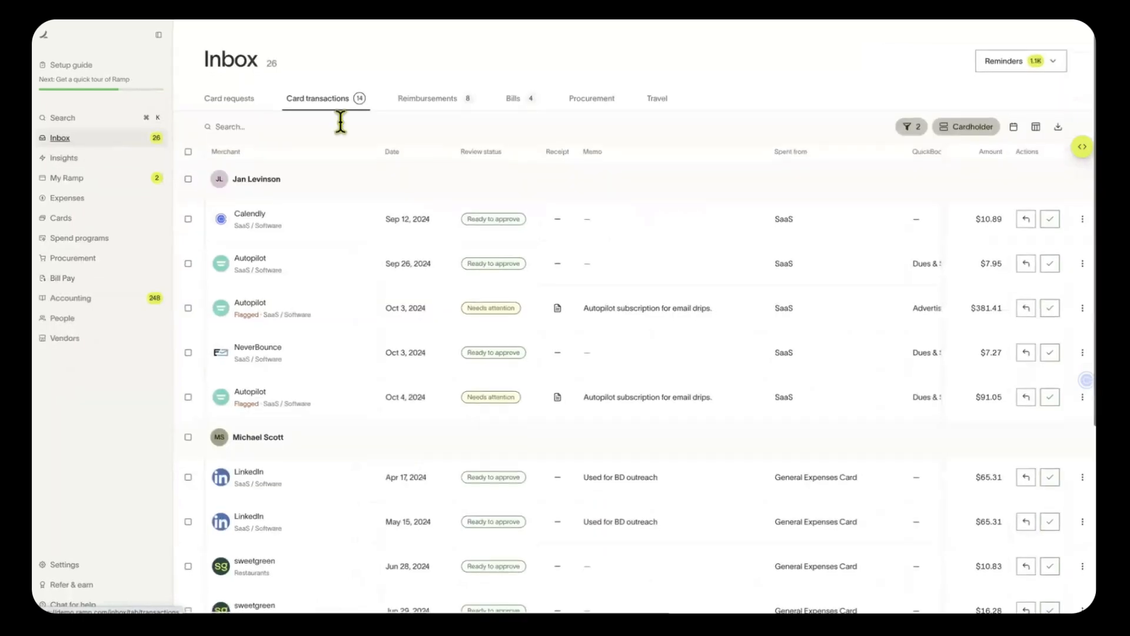
Approve the Sassy SAAS Vendor and GTI Properties bills in the Inbox, then view Bills For approval
{"action": "left_click", "coordinate": [516, 104]}
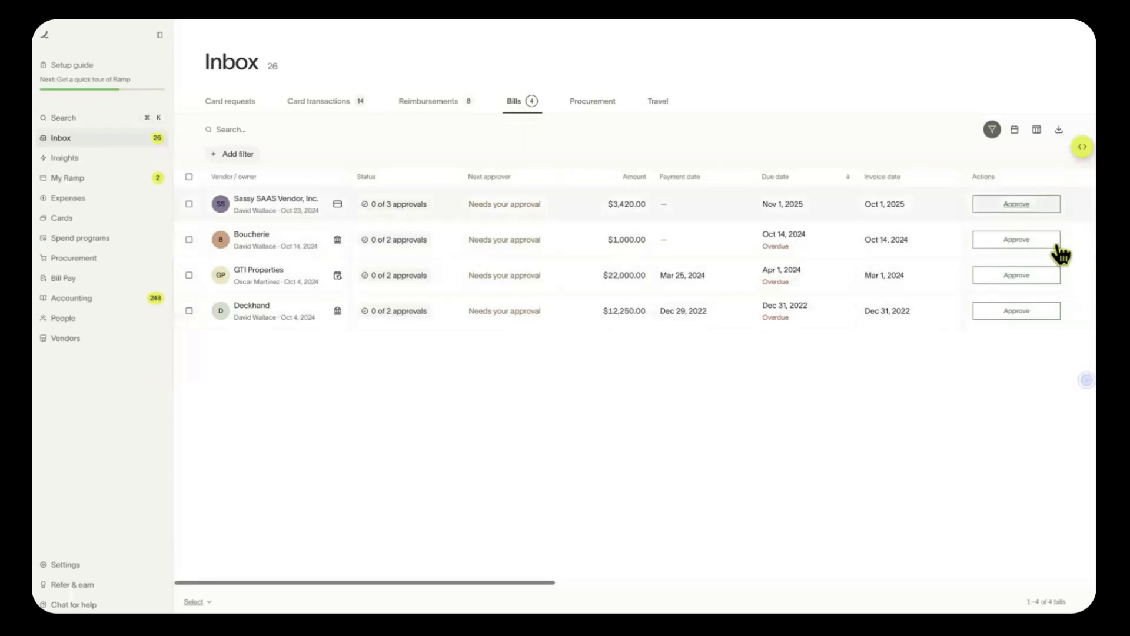
{"action": "left_click", "coordinate": [1045, 207]}
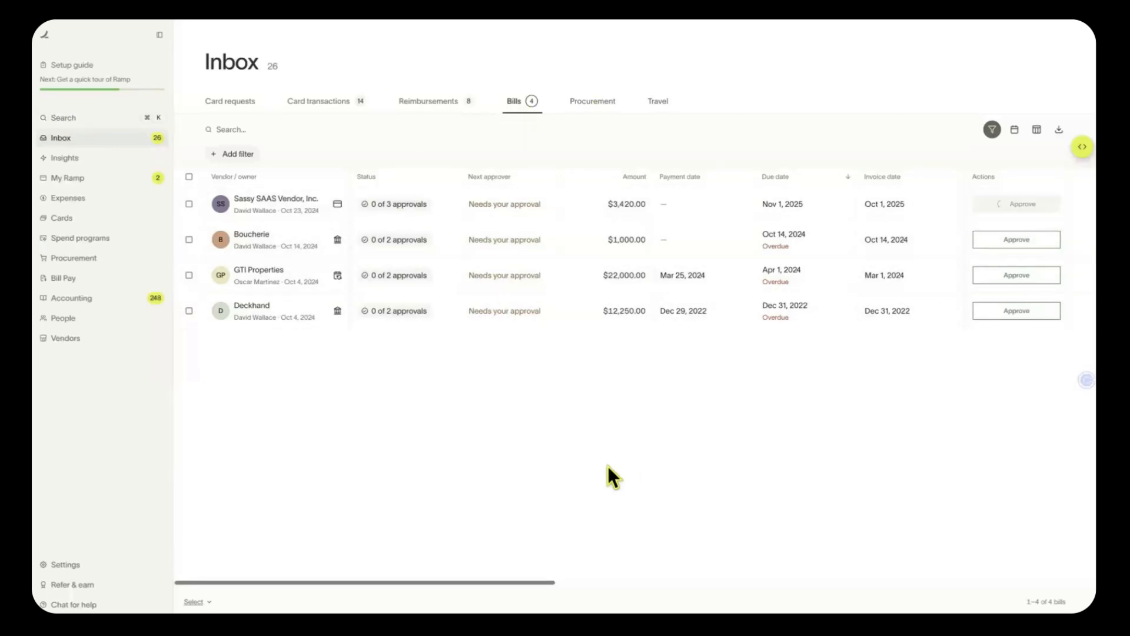
{"action": "left_click", "coordinate": [1045, 240]}
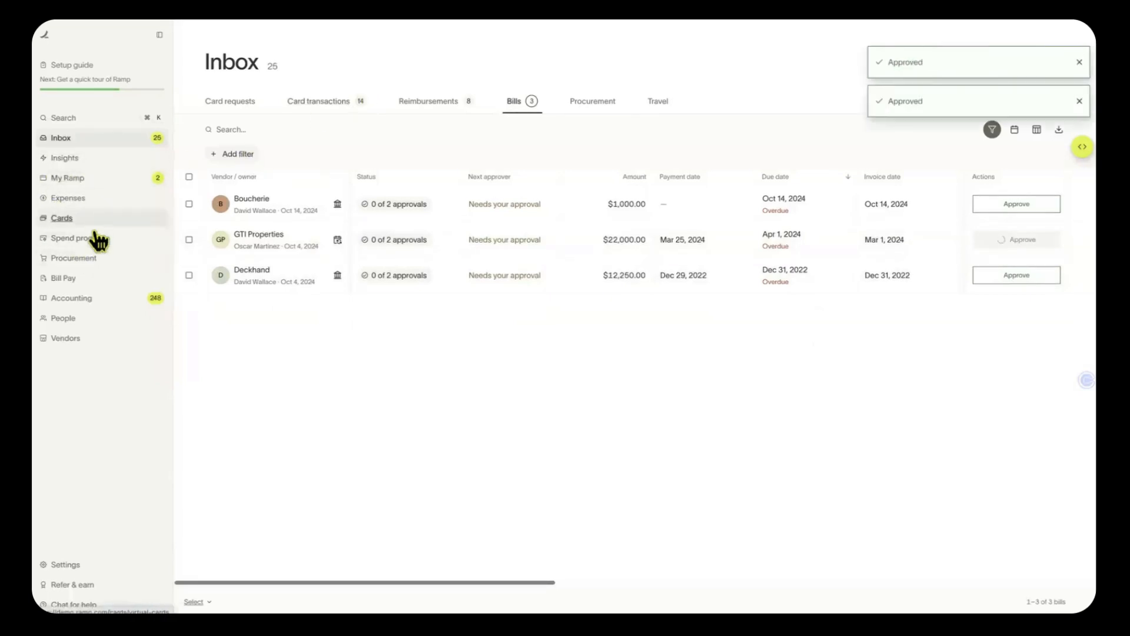
{"action": "left_click", "coordinate": [100, 279]}
{"action": "left_click", "coordinate": [344, 126]}
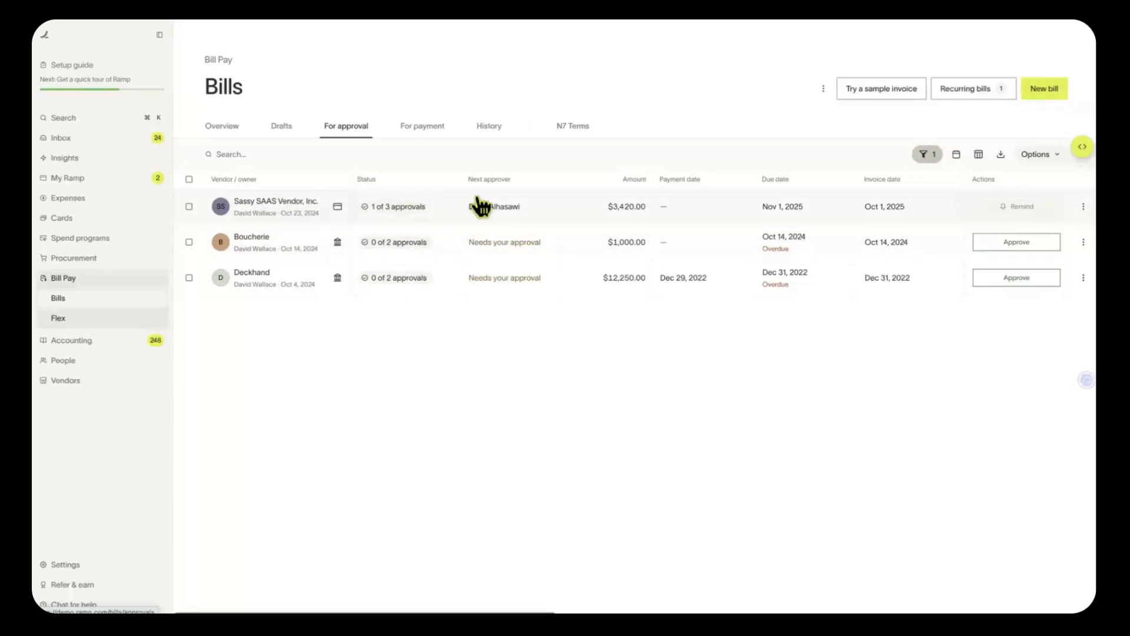
{"action": "scroll", "coordinate": [485, 209], "scroll_direction": "right", "scroll_amount": 5}
{"action": "scroll", "coordinate": [489, 209], "scroll_direction": "right", "scroll_amount": 5}
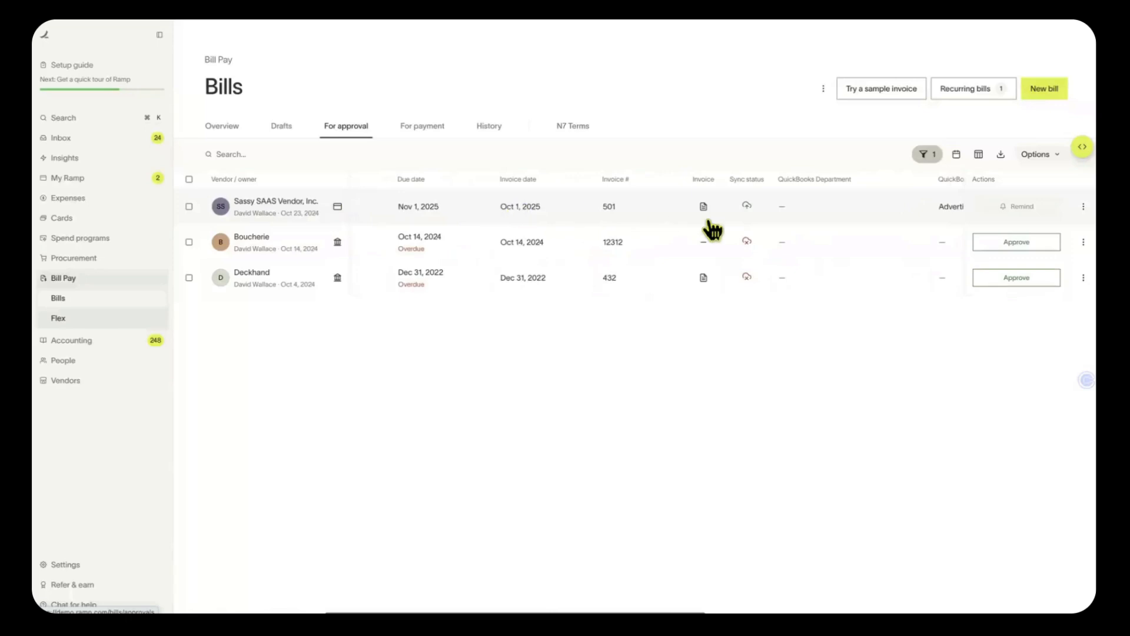
{"action": "mouse_move", "coordinate": [707, 209]}
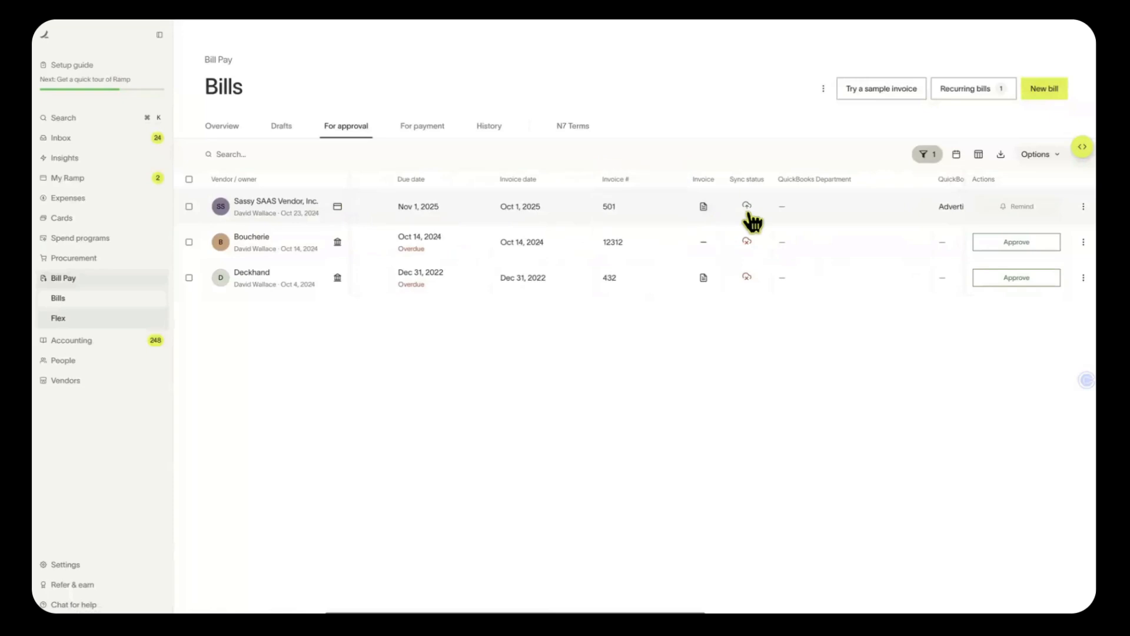
{"action": "scroll", "coordinate": [751, 215], "scroll_direction": "right", "scroll_amount": 10}
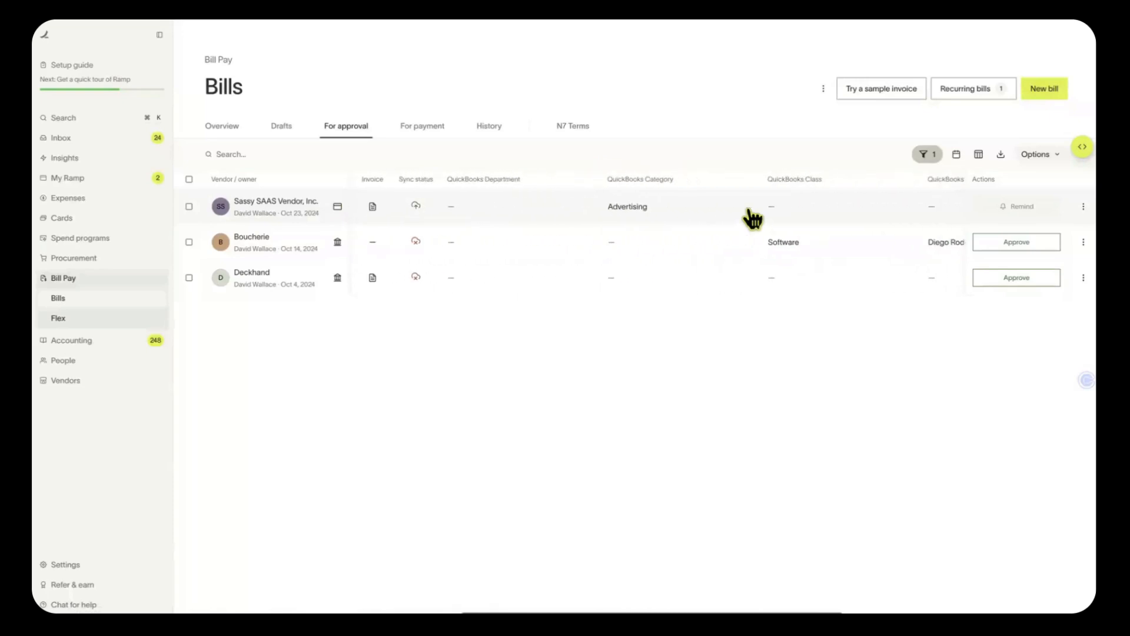
{"action": "scroll", "coordinate": [753, 218], "scroll_direction": "right", "scroll_amount": 8}
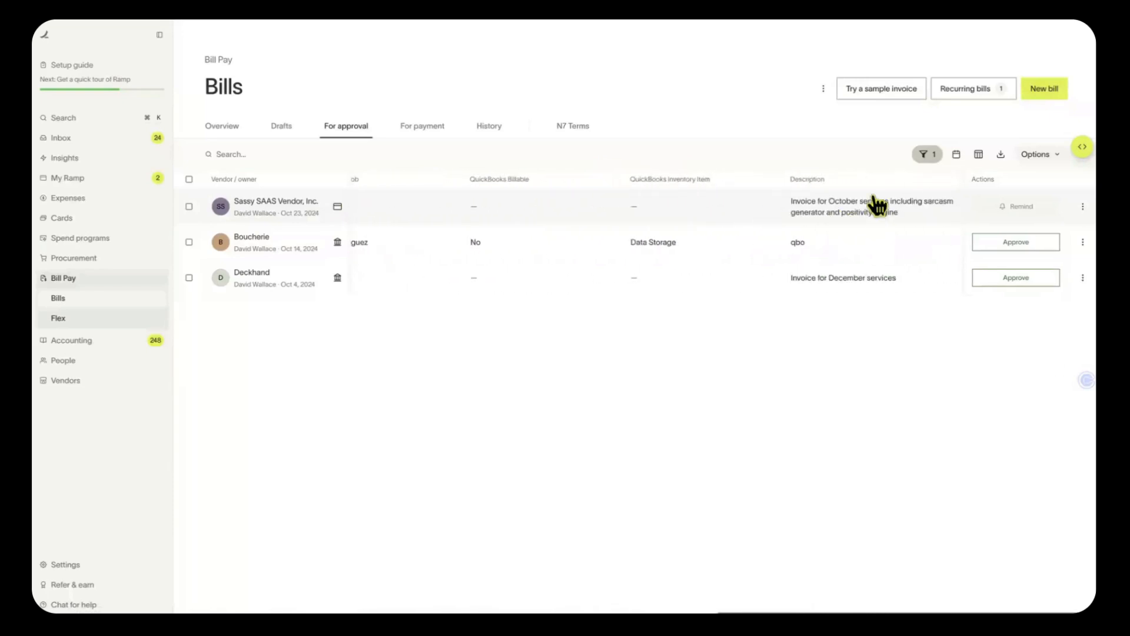
{"action": "scroll", "coordinate": [804, 215], "scroll_direction": "left", "scroll_amount": 18}
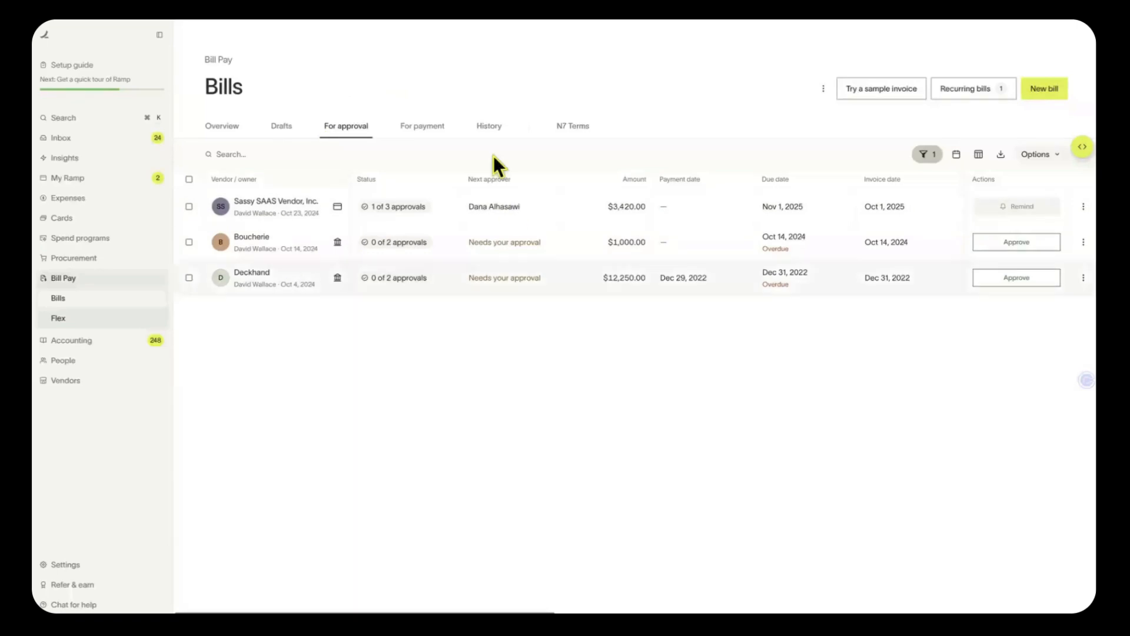
Look through the For payment and History bill tabs, then return to For approval
{"action": "left_click", "coordinate": [428, 128]}
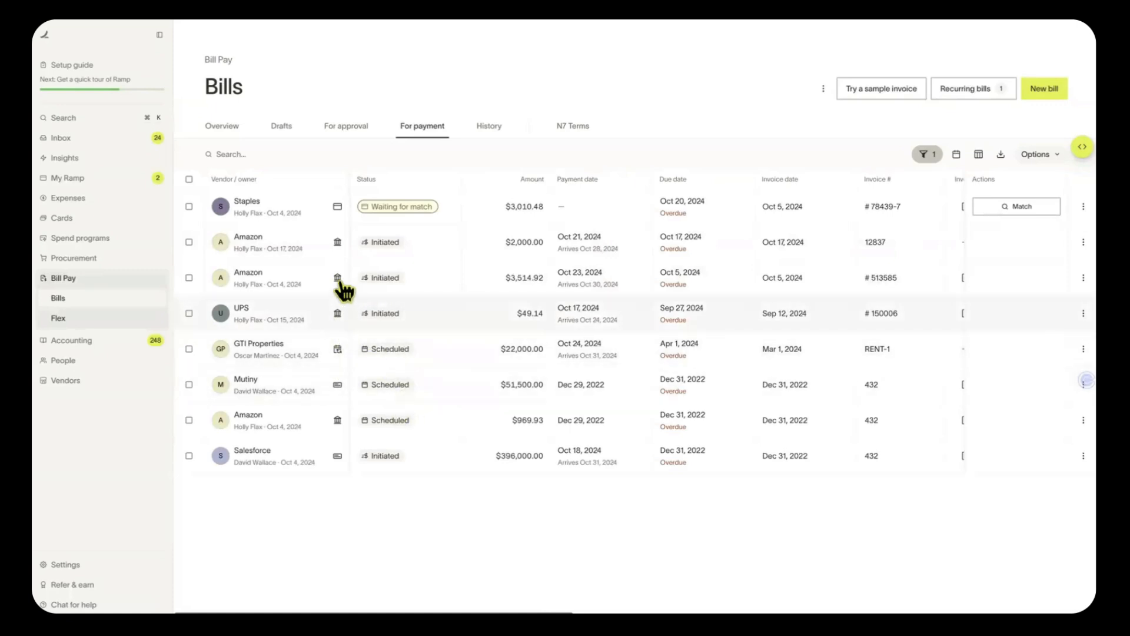
{"action": "scroll", "coordinate": [340, 253], "scroll_direction": "right", "scroll_amount": 2}
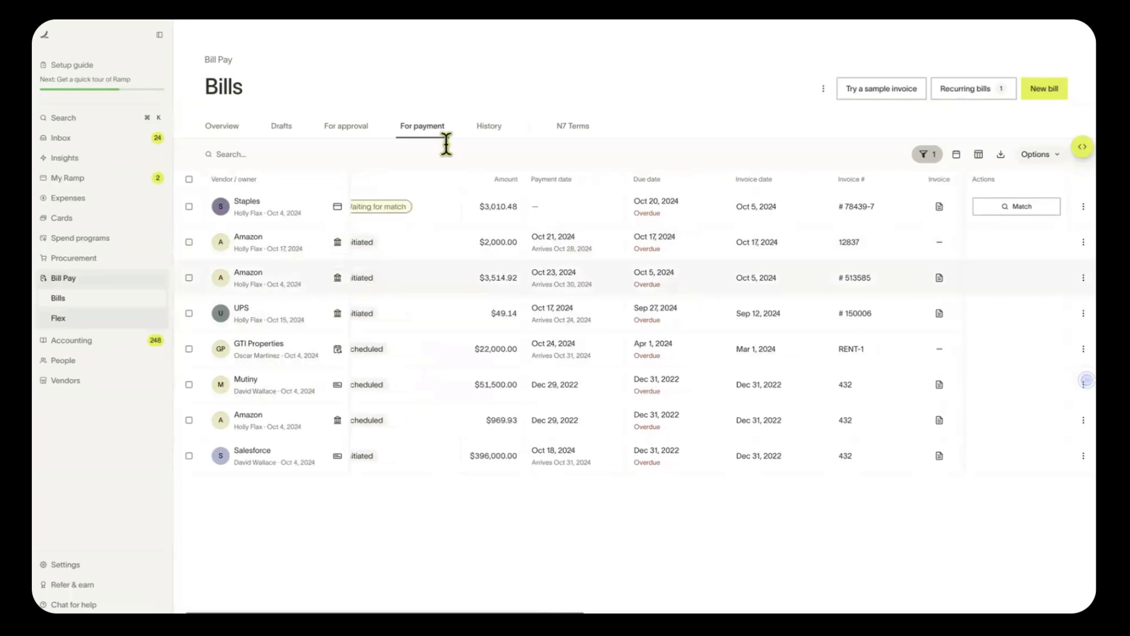
{"action": "left_click", "coordinate": [488, 127]}
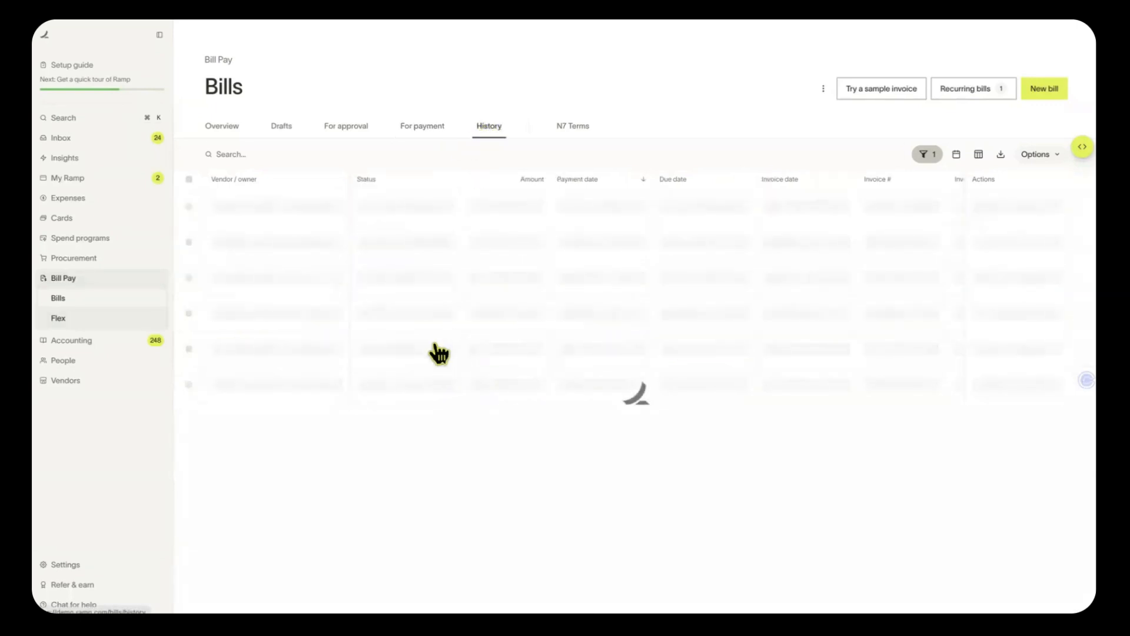
{"action": "scroll", "coordinate": [677, 221], "scroll_direction": "right", "scroll_amount": 5}
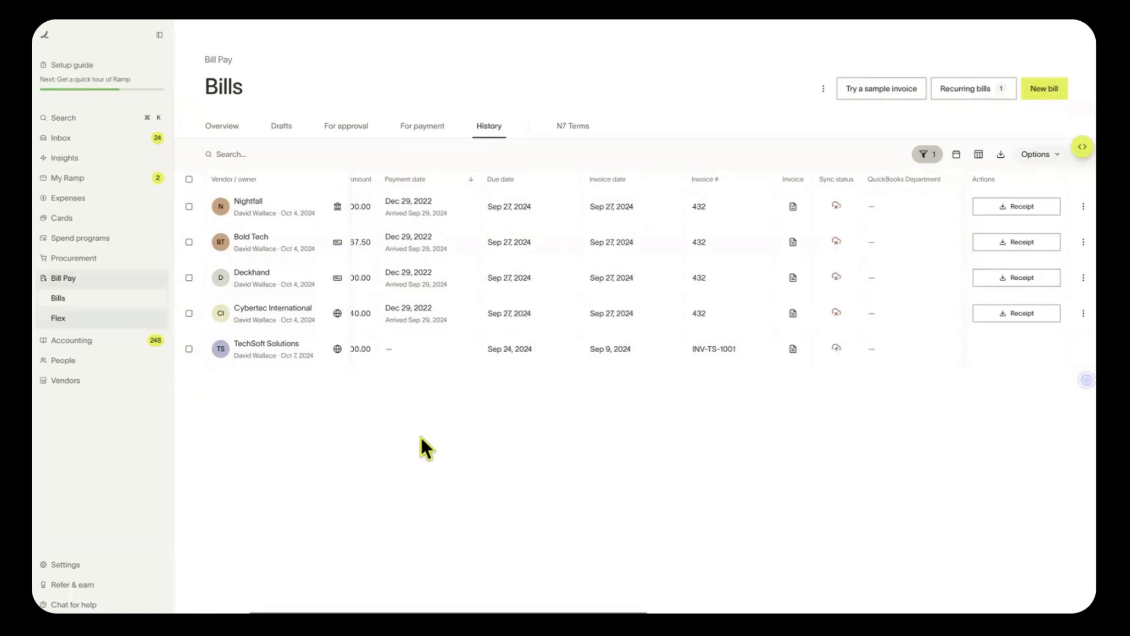
{"action": "left_click", "coordinate": [348, 127]}
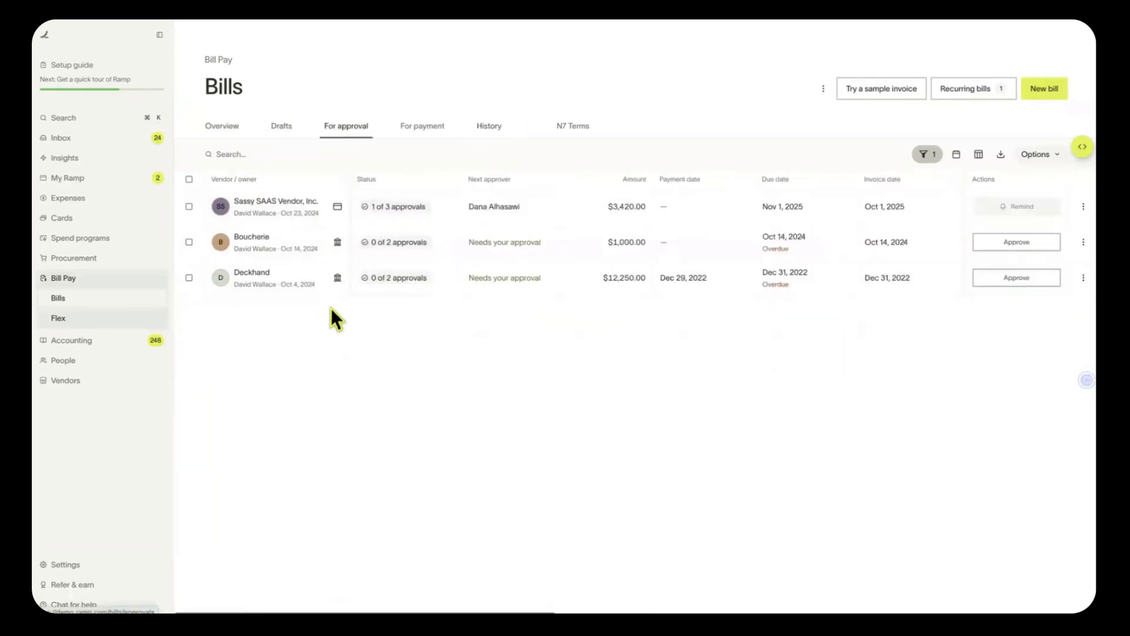
In the Sassy SAAS Vendor bill's Activity, write a comment tagging a colleague: 'Is this the Vendor we used'
{"action": "left_click", "coordinate": [281, 211]}
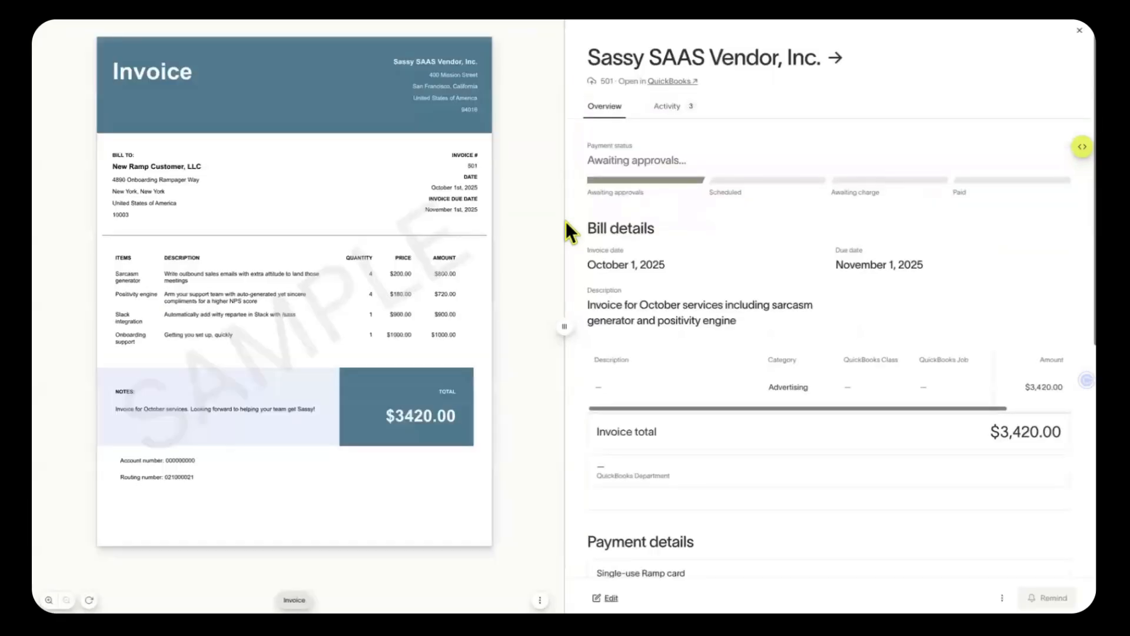
{"action": "left_click", "coordinate": [676, 109]}
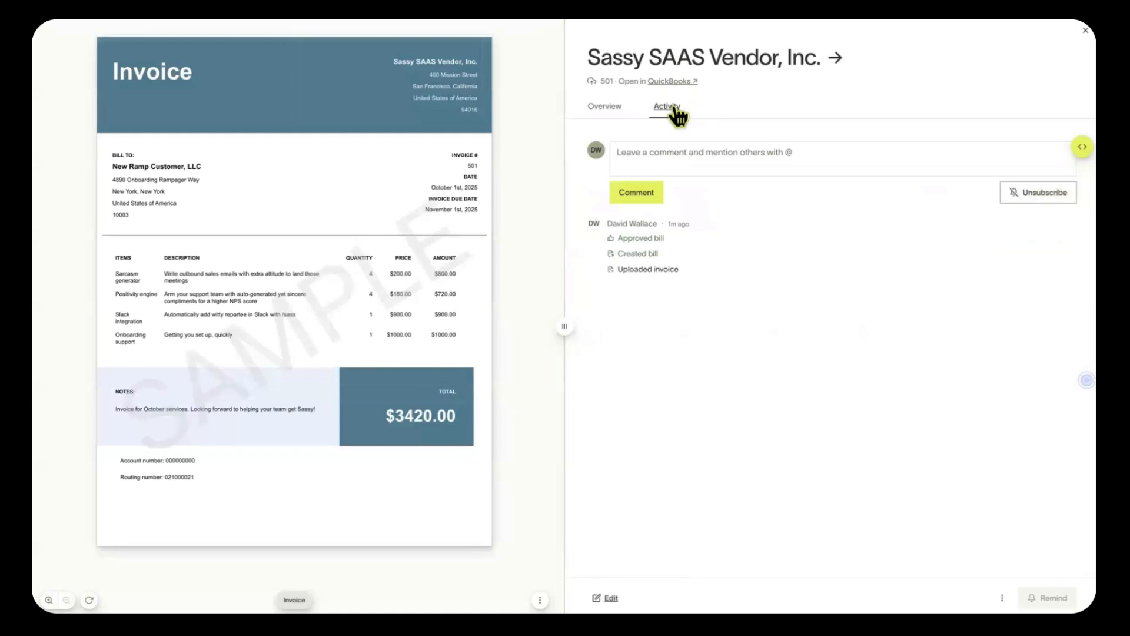
{"action": "left_click", "coordinate": [697, 166]}
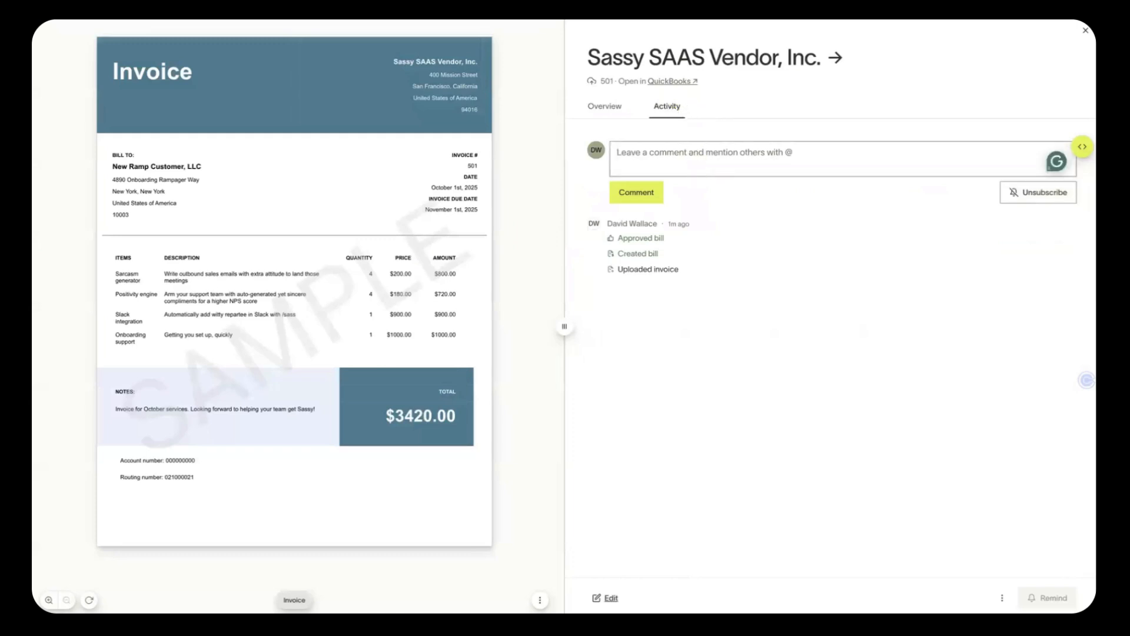
{"action": "type", "text": "@"}
{"action": "left_click", "coordinate": [698, 246]}
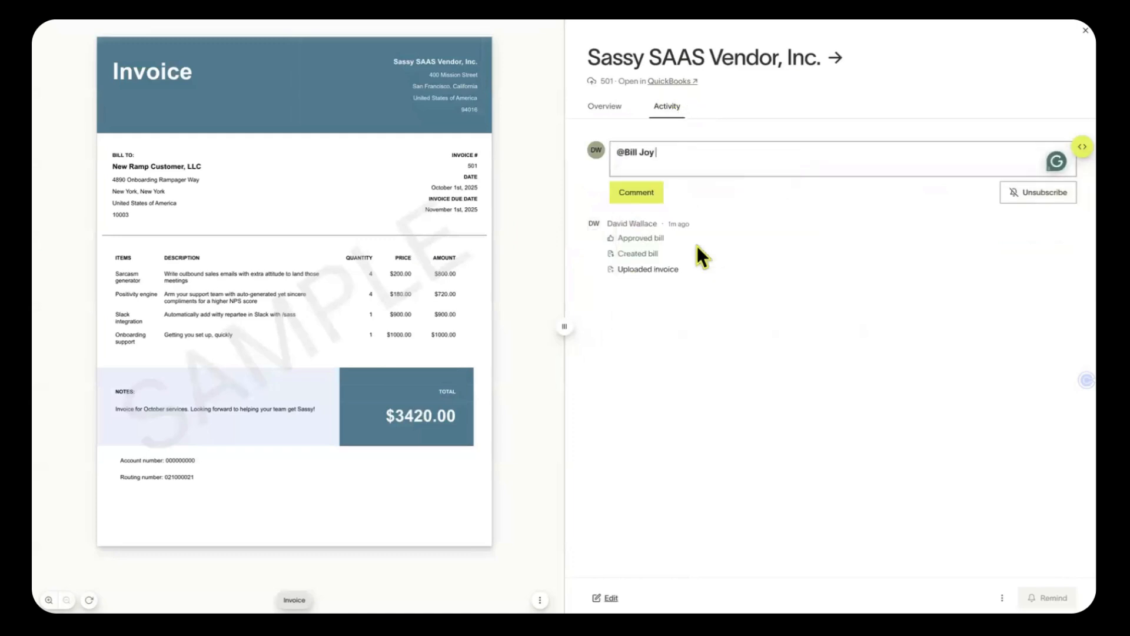
{"action": "type", "text": "Is this the"}
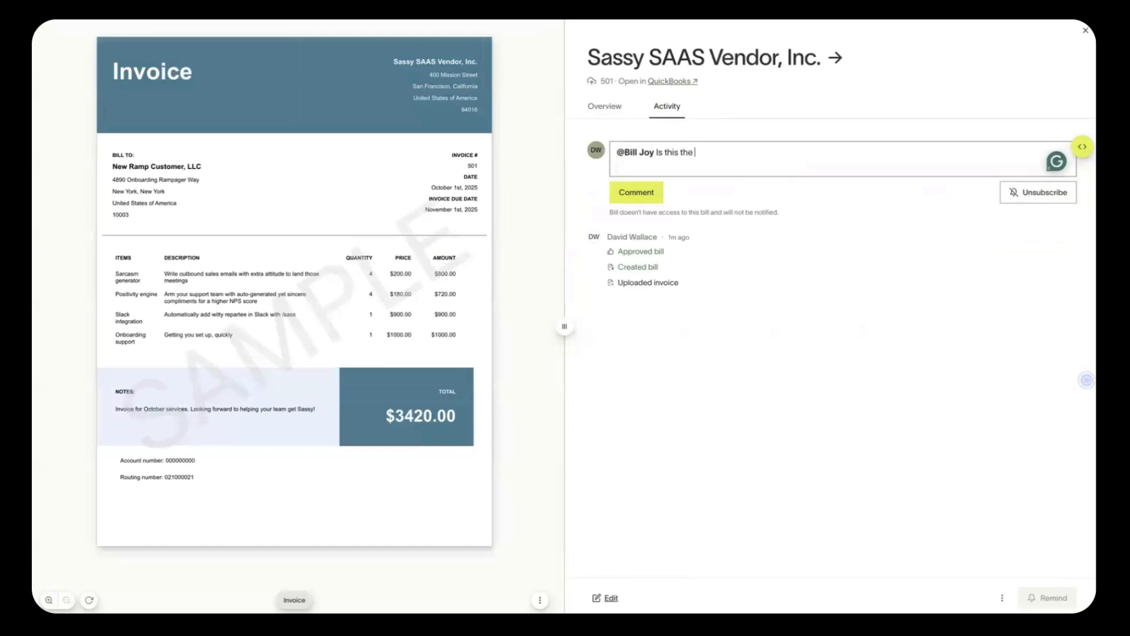
{"action": "type", "text": " Vendor we used for x,y,z event?"}
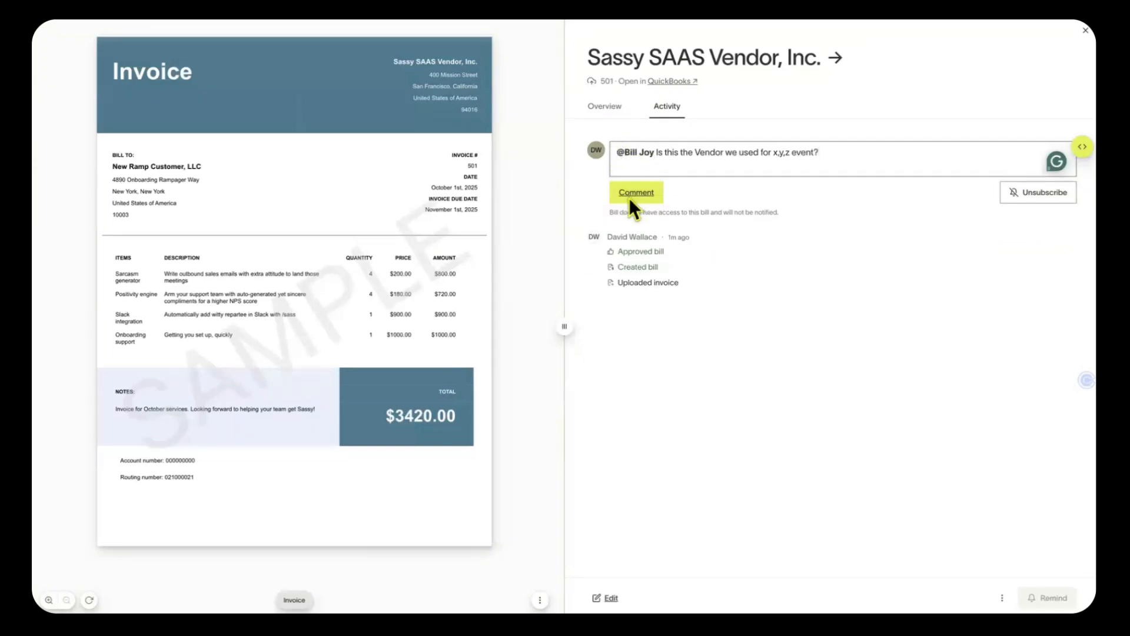
Post the vendor question as a comment, then review the bill's Bill details and Payment details
{"action": "left_click", "coordinate": [631, 199]}
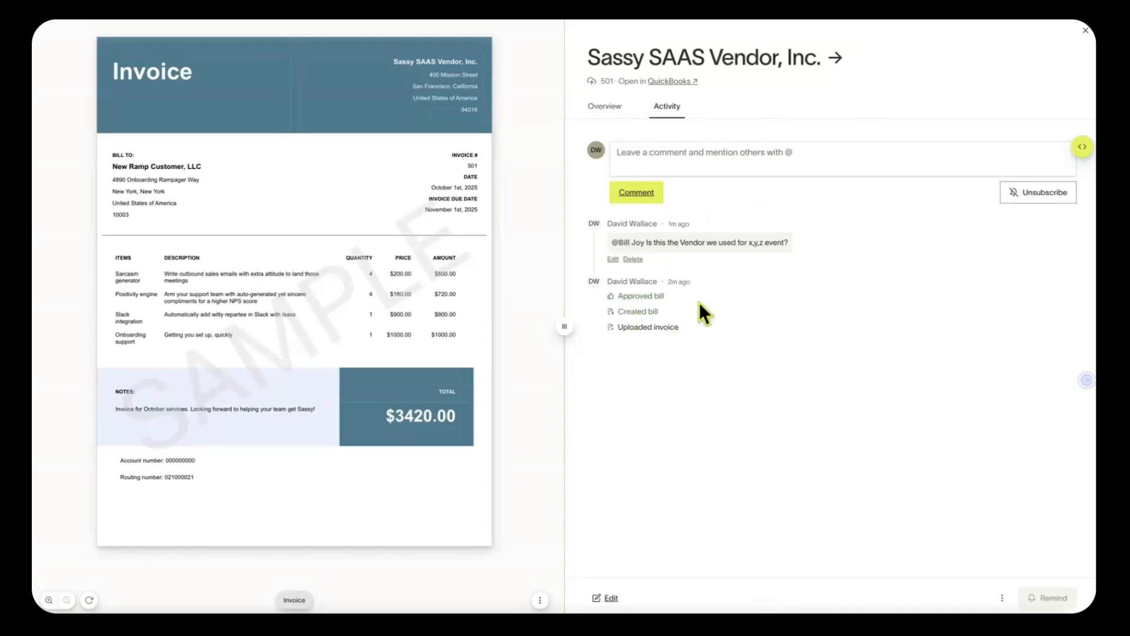
{"action": "left_click", "coordinate": [603, 108]}
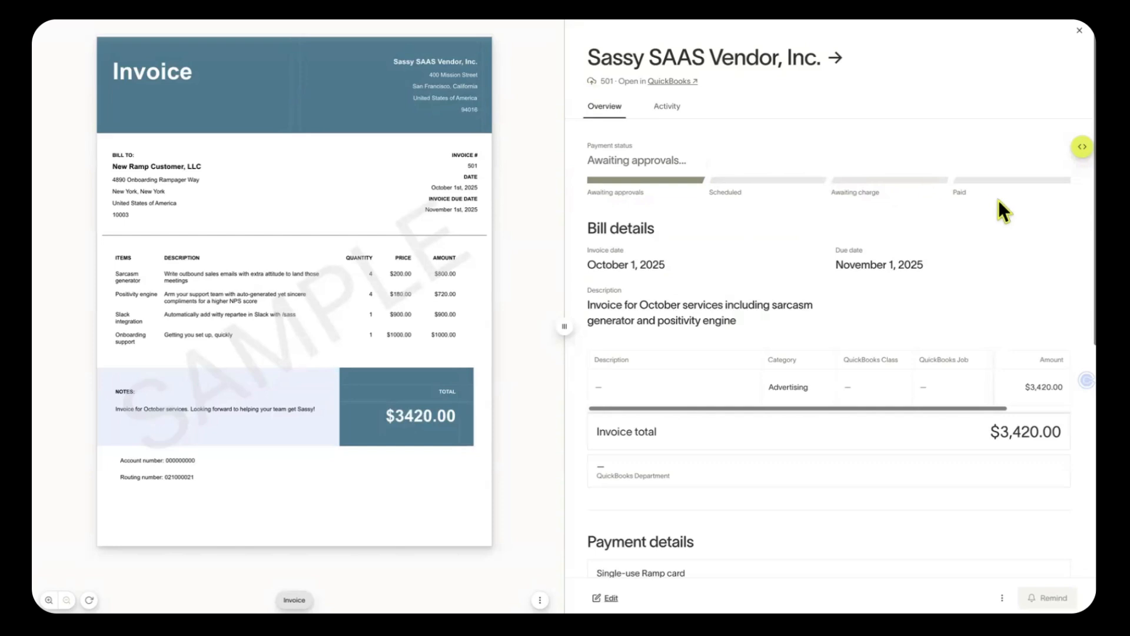
{"action": "scroll", "coordinate": [995, 200], "scroll_direction": "down", "scroll_amount": 1}
{"action": "scroll", "coordinate": [847, 201], "scroll_direction": "up", "scroll_amount": 1}
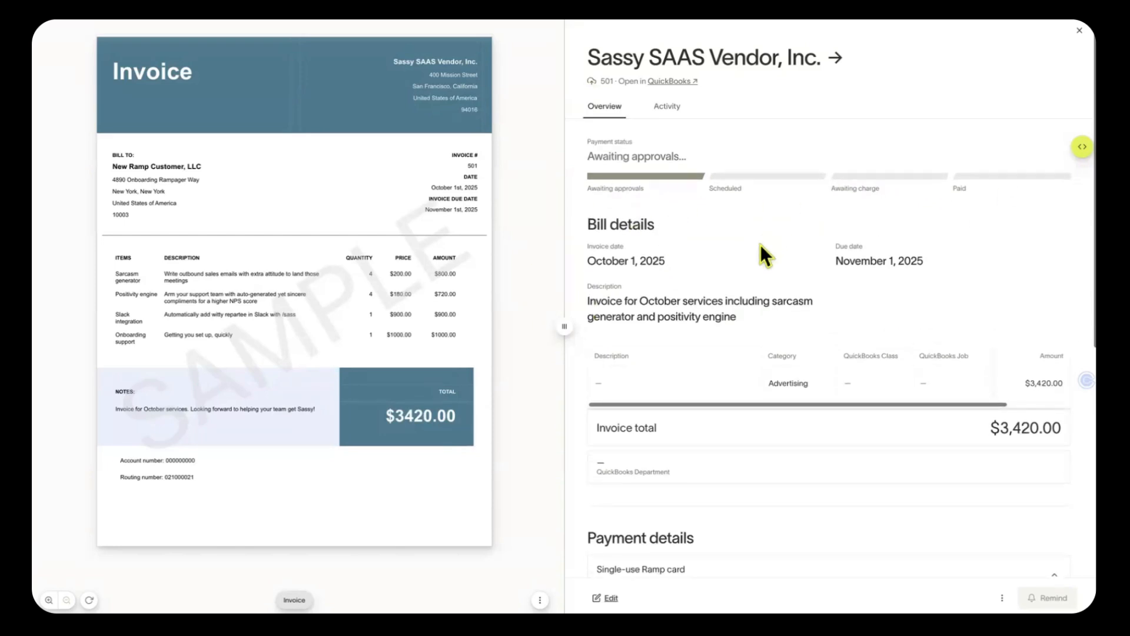
{"action": "scroll", "coordinate": [798, 360], "scroll_direction": "down", "scroll_amount": 3}
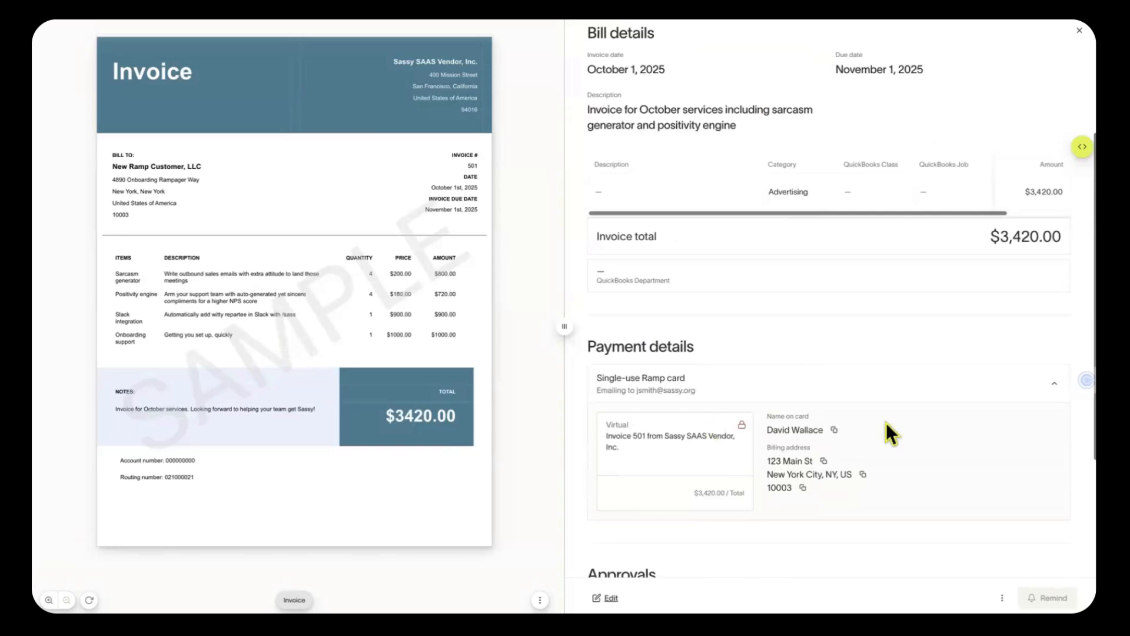
{"action": "scroll", "coordinate": [893, 422], "scroll_direction": "up", "scroll_amount": 1}
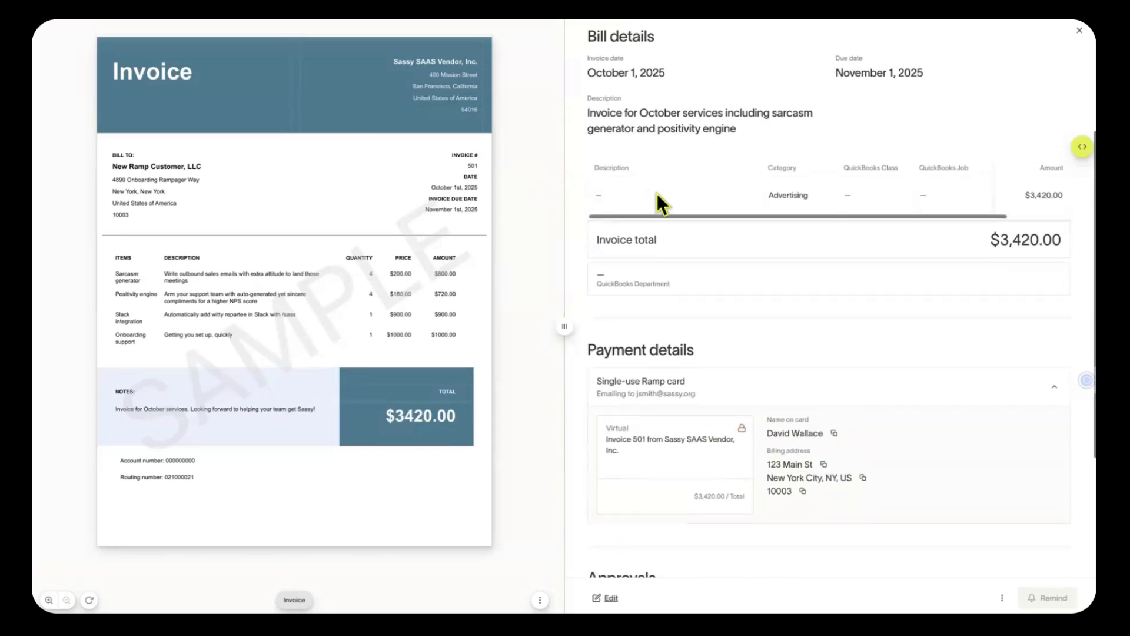
{"action": "scroll", "coordinate": [923, 139], "scroll_direction": "up", "scroll_amount": 3}
Close the bill and start a new recurring bill with 1Password as the vendor
{"action": "left_click", "coordinate": [1076, 34]}
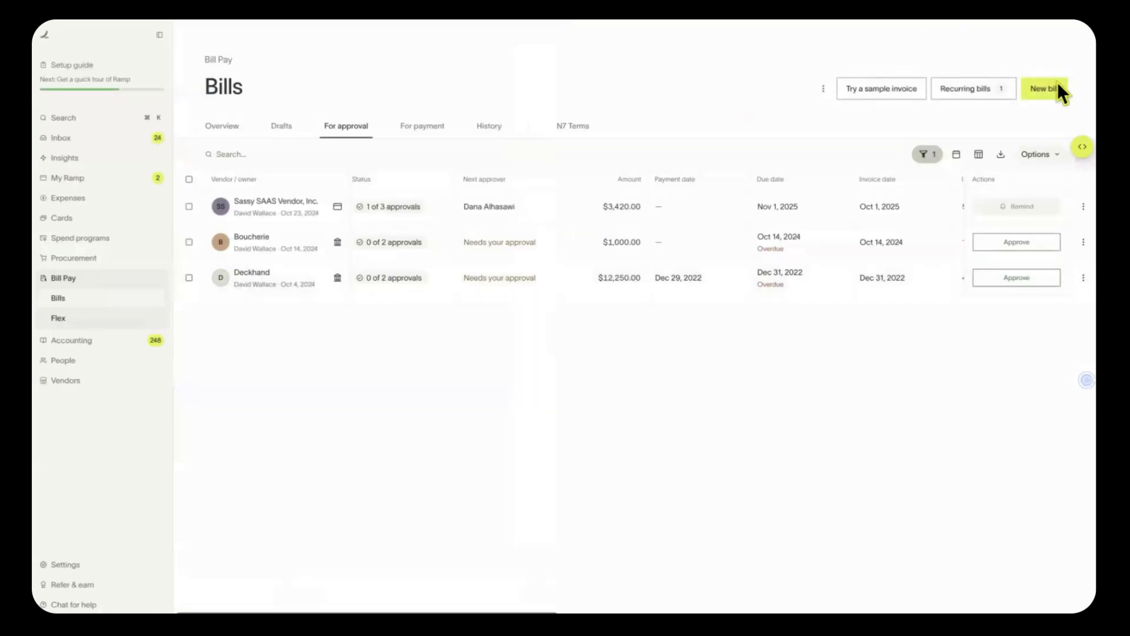
{"action": "left_click", "coordinate": [965, 89]}
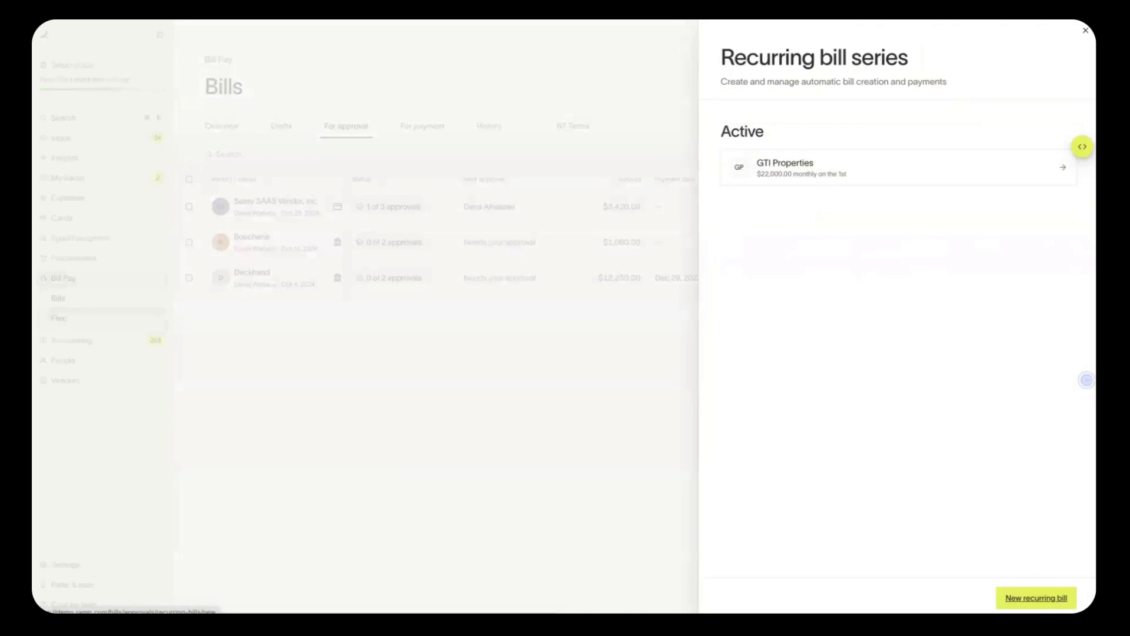
{"action": "left_click", "coordinate": [1037, 598]}
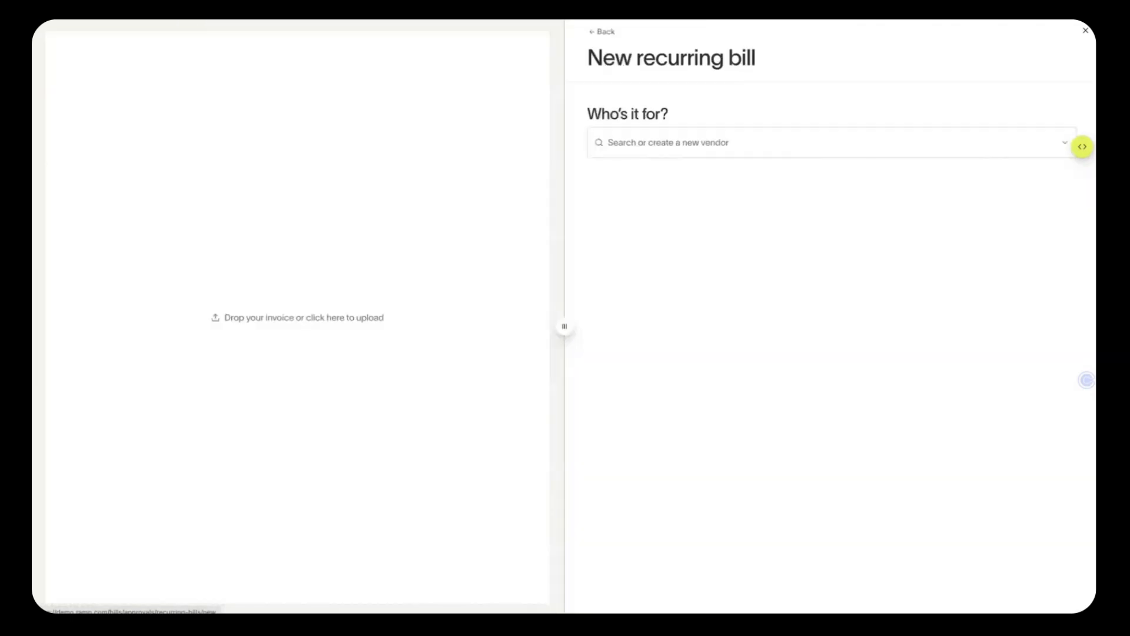
{"action": "left_click", "coordinate": [749, 143]}
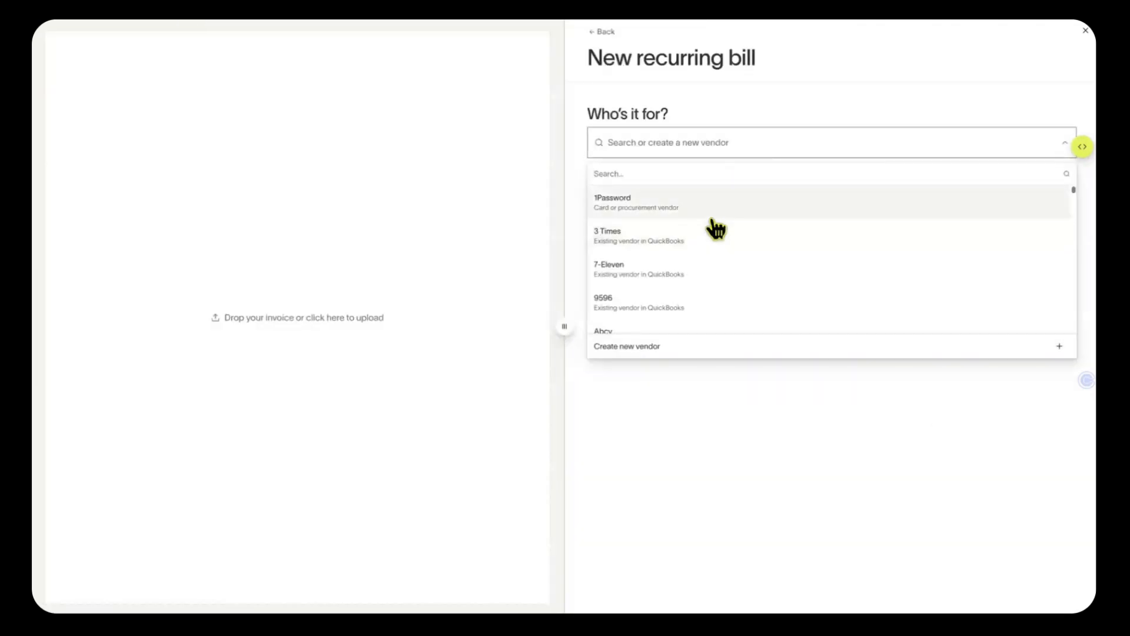
{"action": "left_click", "coordinate": [712, 215]}
Create vendor 1Password with state American Samoa and a contact e-mail address
{"action": "scroll", "coordinate": [740, 334], "scroll_direction": "down", "scroll_amount": 4}
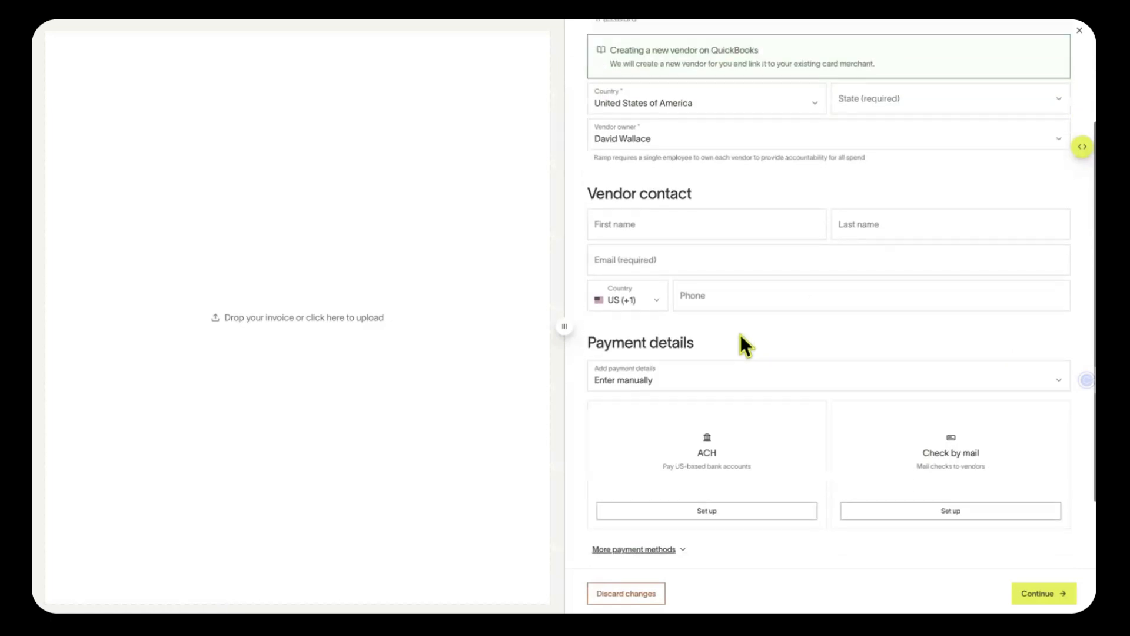
{"action": "scroll", "coordinate": [736, 334], "scroll_direction": "up", "scroll_amount": 5}
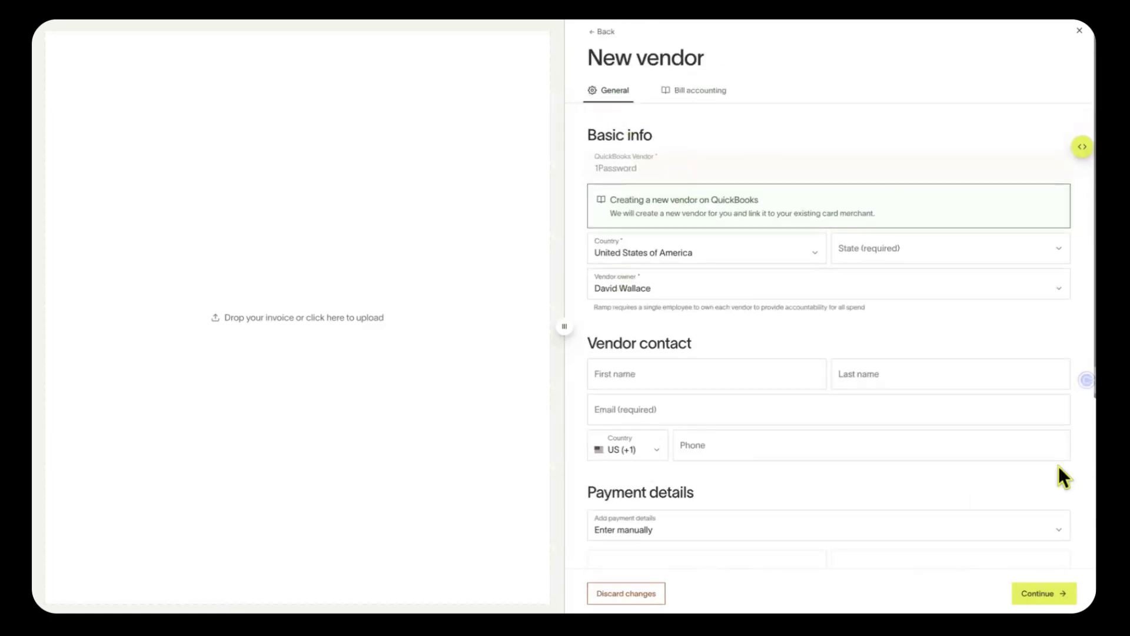
{"action": "left_click", "coordinate": [878, 247]}
{"action": "left_click", "coordinate": [889, 351]}
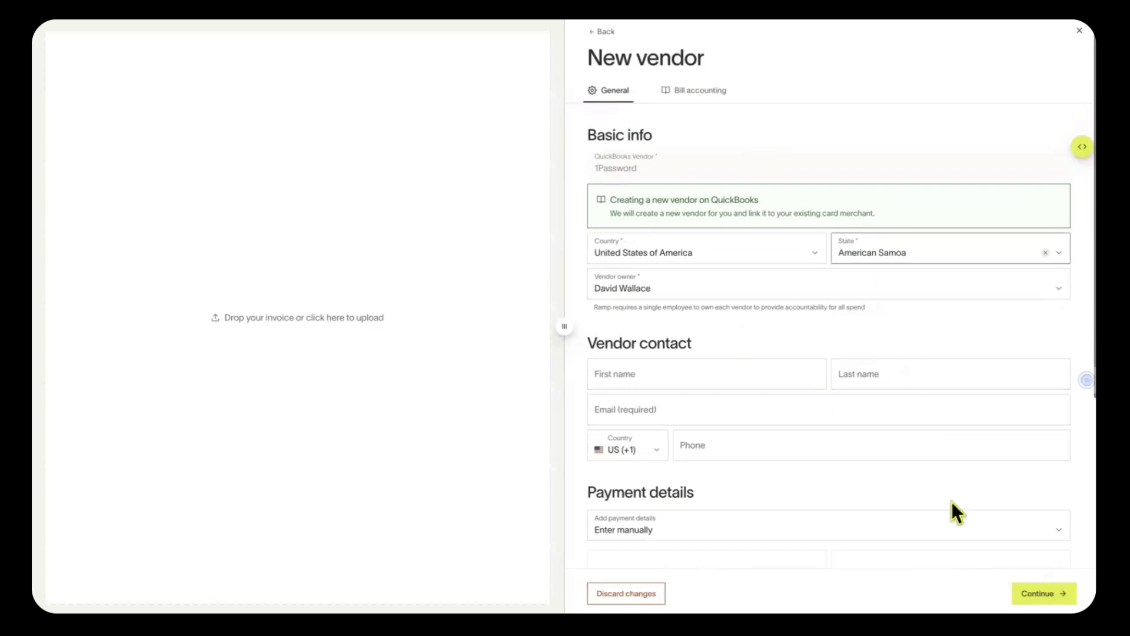
{"action": "left_click", "coordinate": [750, 421]}
{"action": "type", "text": "email@test.org"}
{"action": "scroll", "coordinate": [1084, 530], "scroll_direction": "down", "scroll_amount": 2}
{"action": "left_click", "coordinate": [1069, 592]}
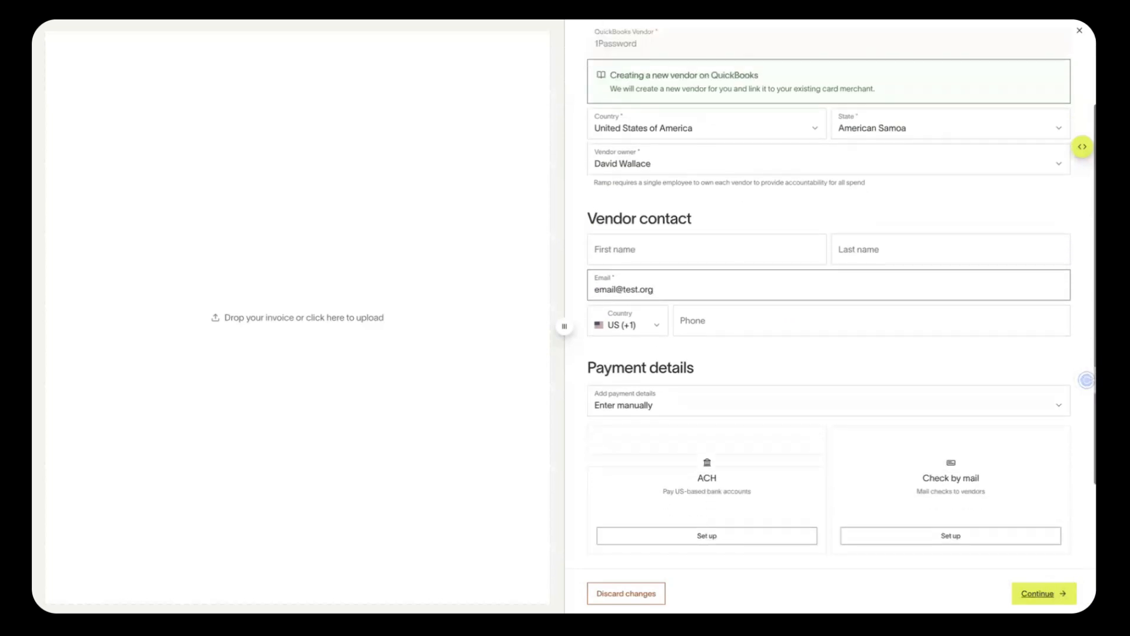
{"action": "left_click", "coordinate": [1042, 593]}
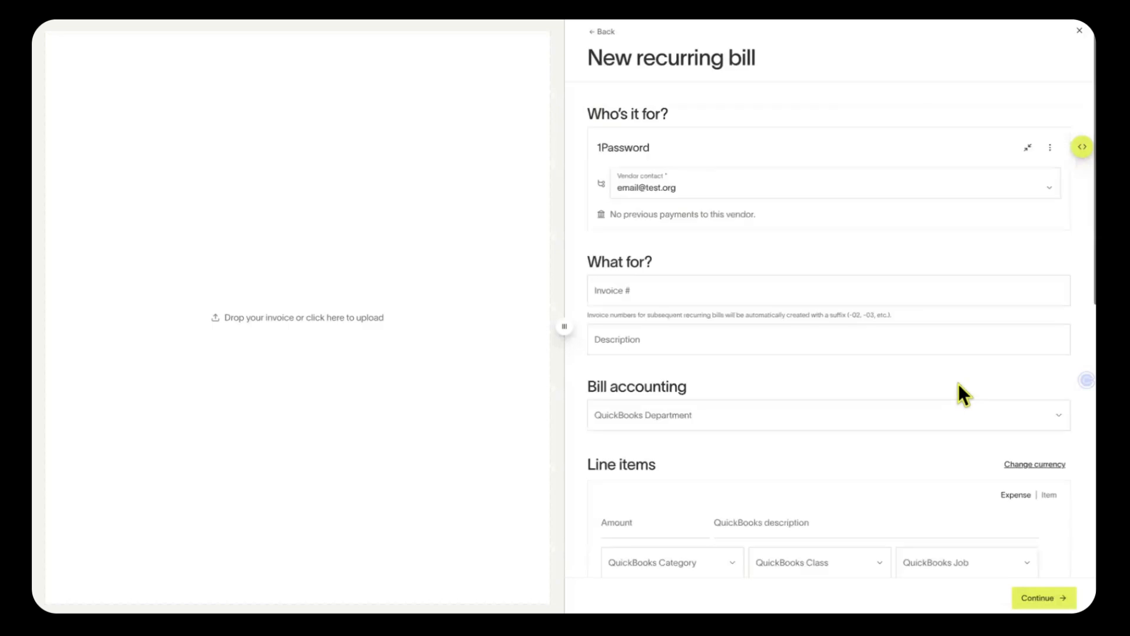
{"action": "scroll", "coordinate": [794, 247], "scroll_direction": "down", "scroll_amount": 8}
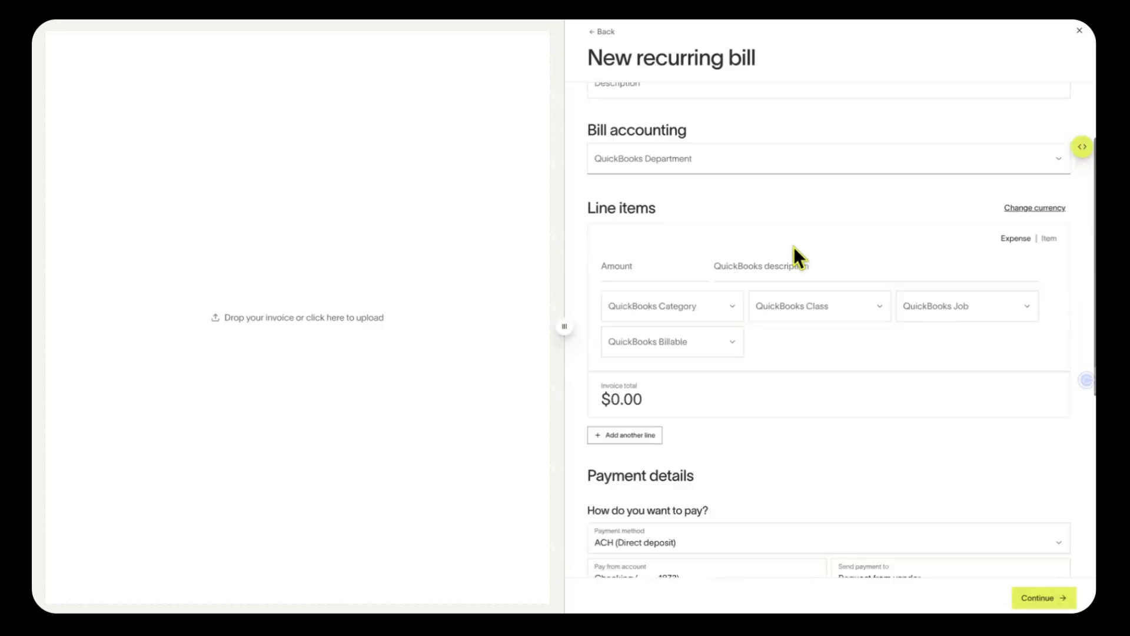
{"action": "scroll", "coordinate": [793, 246], "scroll_direction": "down", "scroll_amount": 2}
{"action": "scroll", "coordinate": [793, 246], "scroll_direction": "up", "scroll_amount": 8}
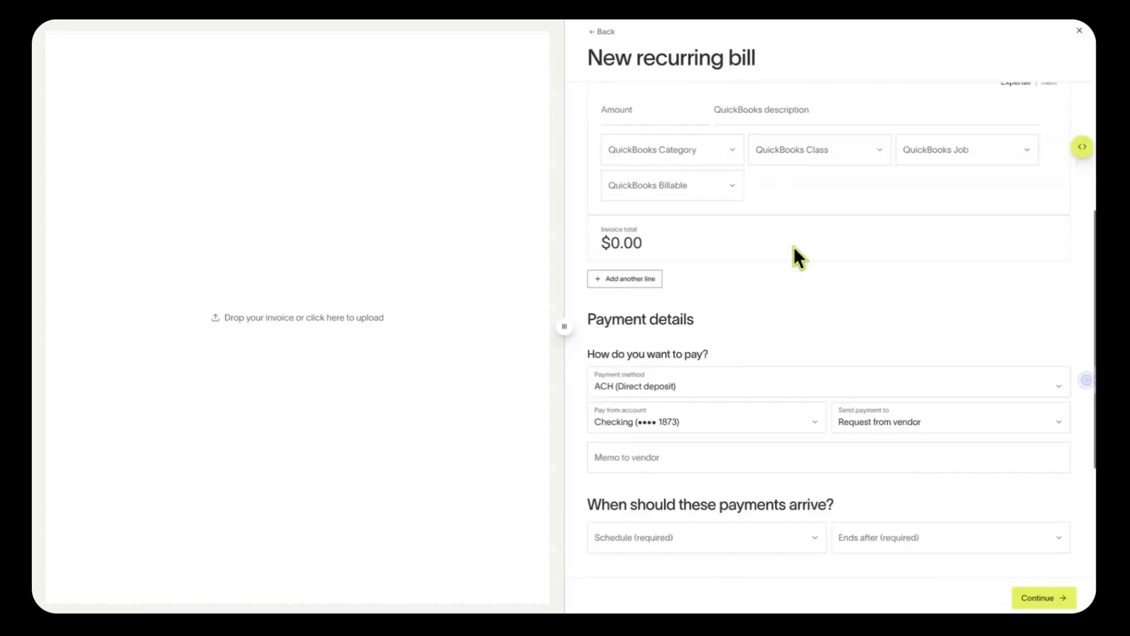
{"action": "scroll", "coordinate": [794, 247], "scroll_direction": "down", "scroll_amount": 2}
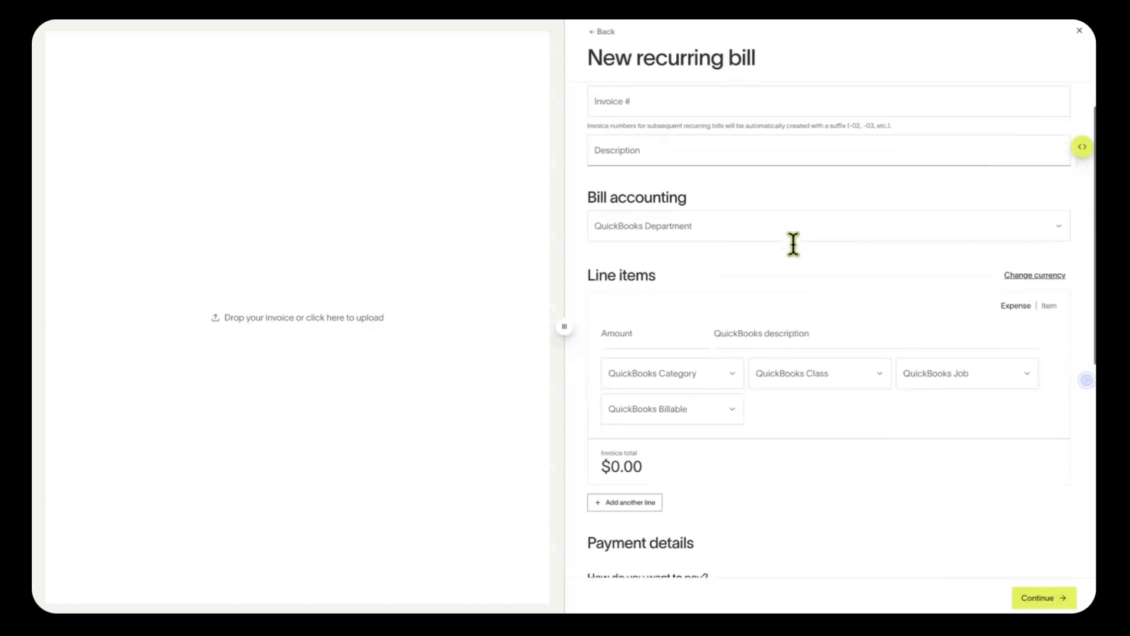
{"action": "scroll", "coordinate": [795, 253], "scroll_direction": "down", "scroll_amount": 7}
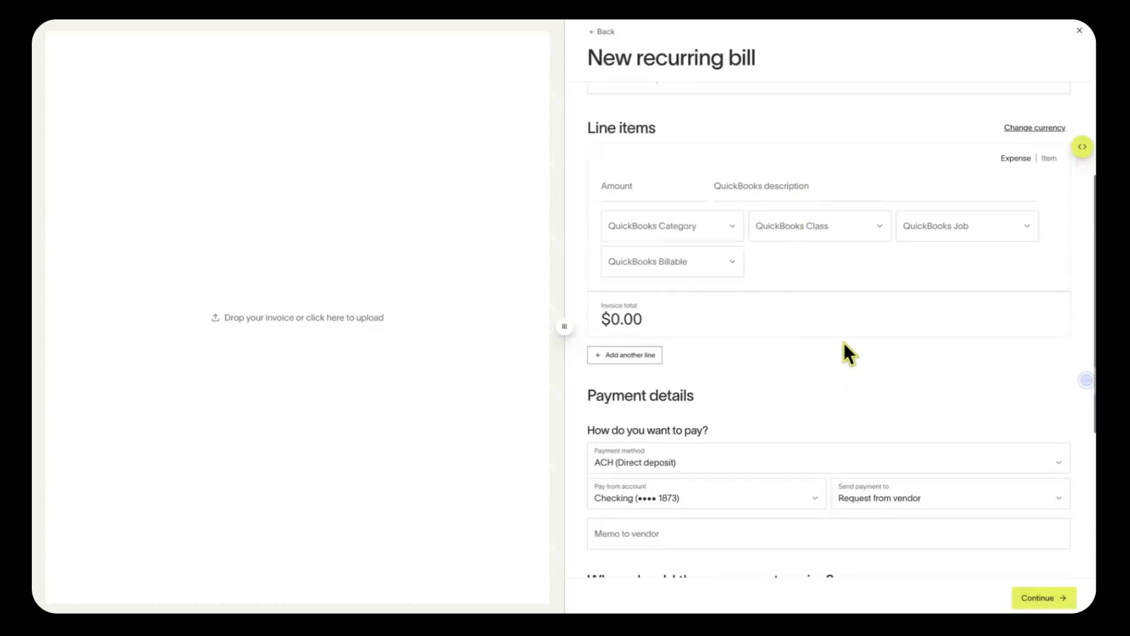
{"action": "scroll", "coordinate": [917, 373], "scroll_direction": "down", "scroll_amount": 1}
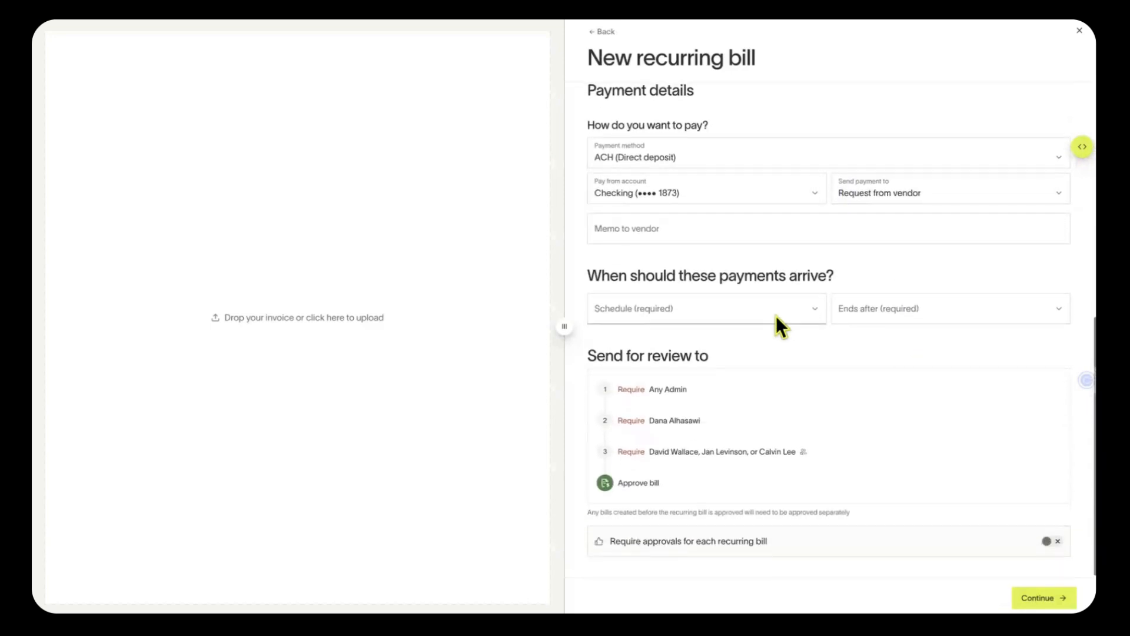
Try the custom schedule, end options and per-bill approval toggle, leaving them unchanged
{"action": "left_click", "coordinate": [777, 314]}
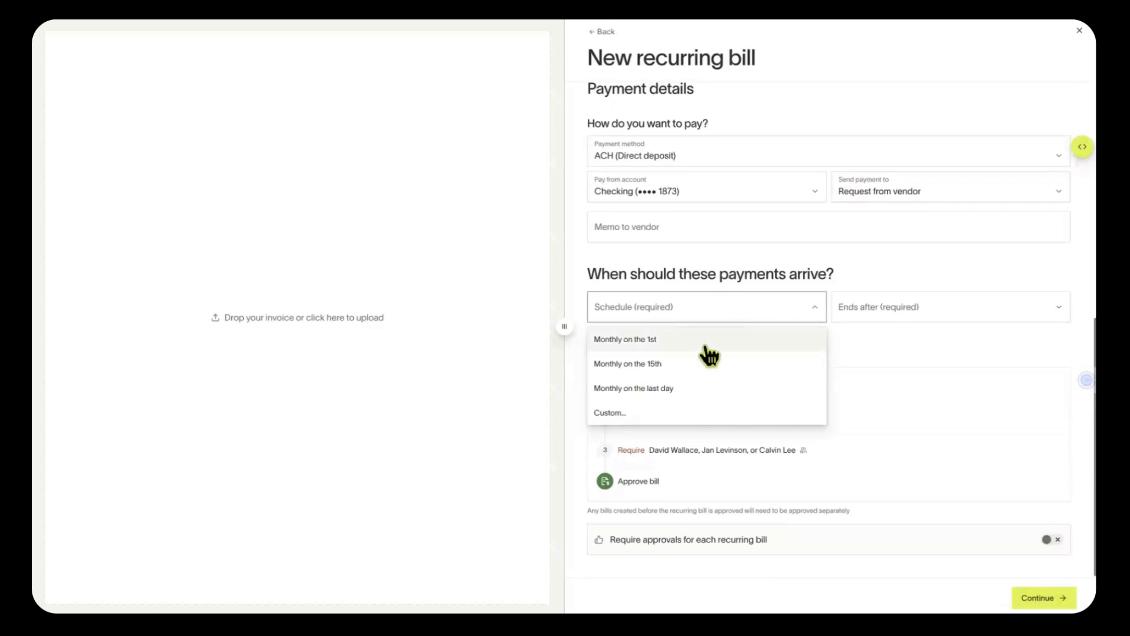
{"action": "left_click", "coordinate": [674, 418]}
{"action": "left_click", "coordinate": [610, 310]}
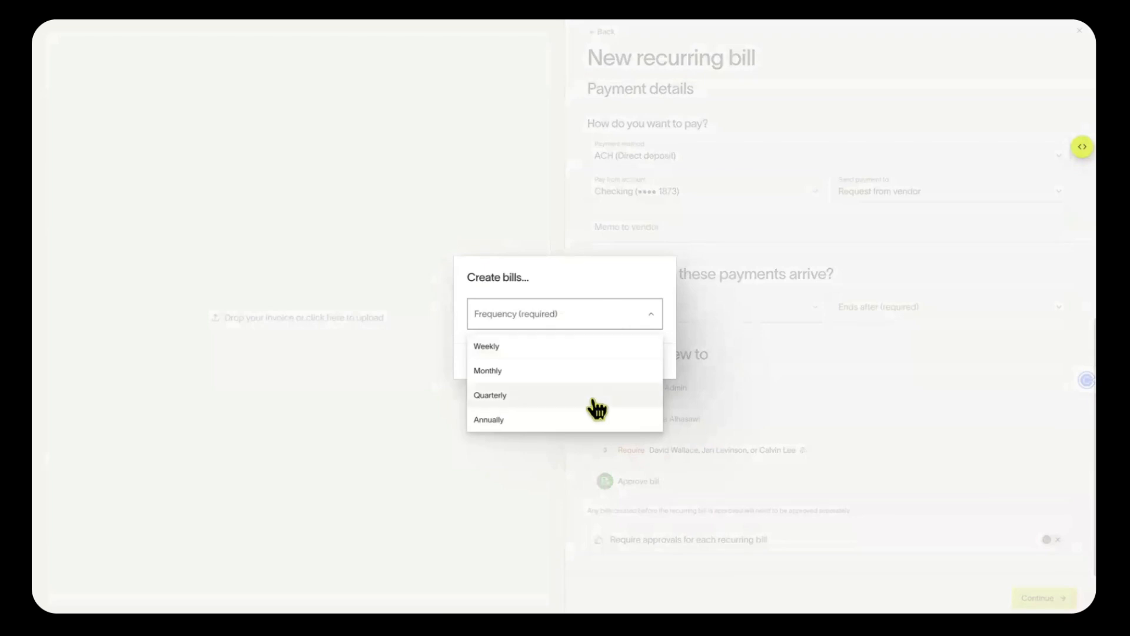
{"action": "left_click", "coordinate": [868, 314]}
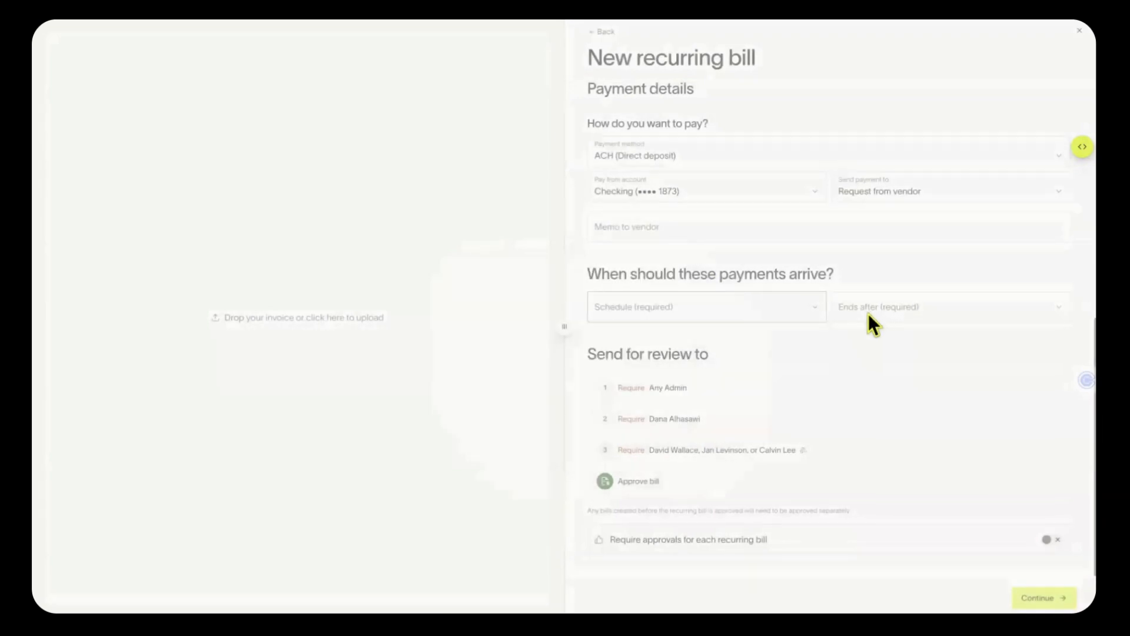
{"action": "left_click", "coordinate": [878, 309]}
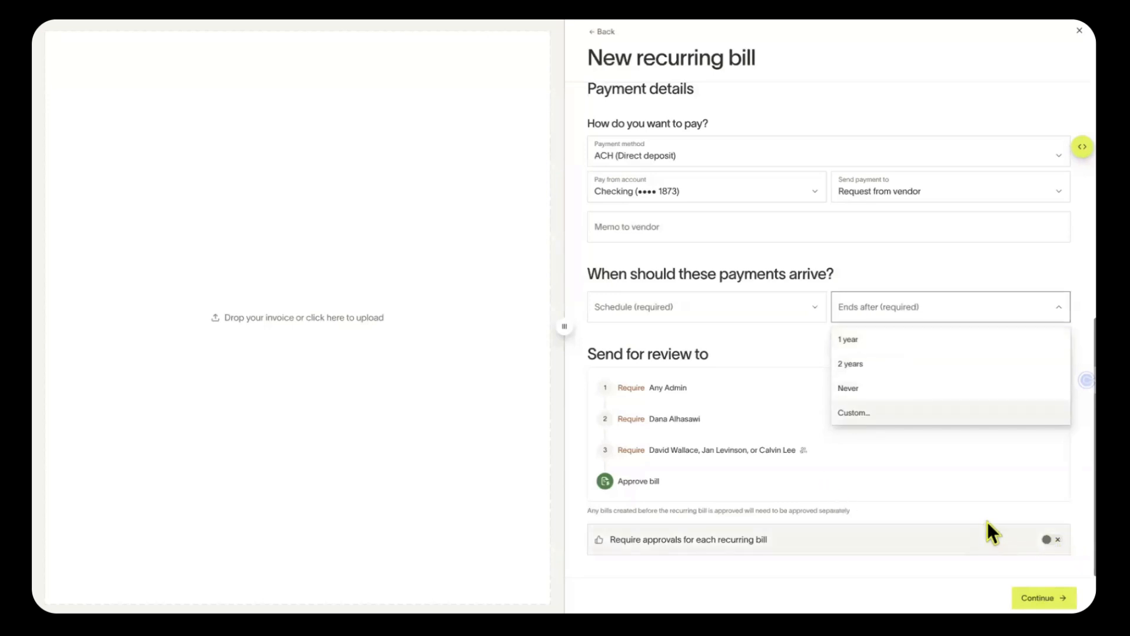
{"action": "left_click", "coordinate": [1063, 541]}
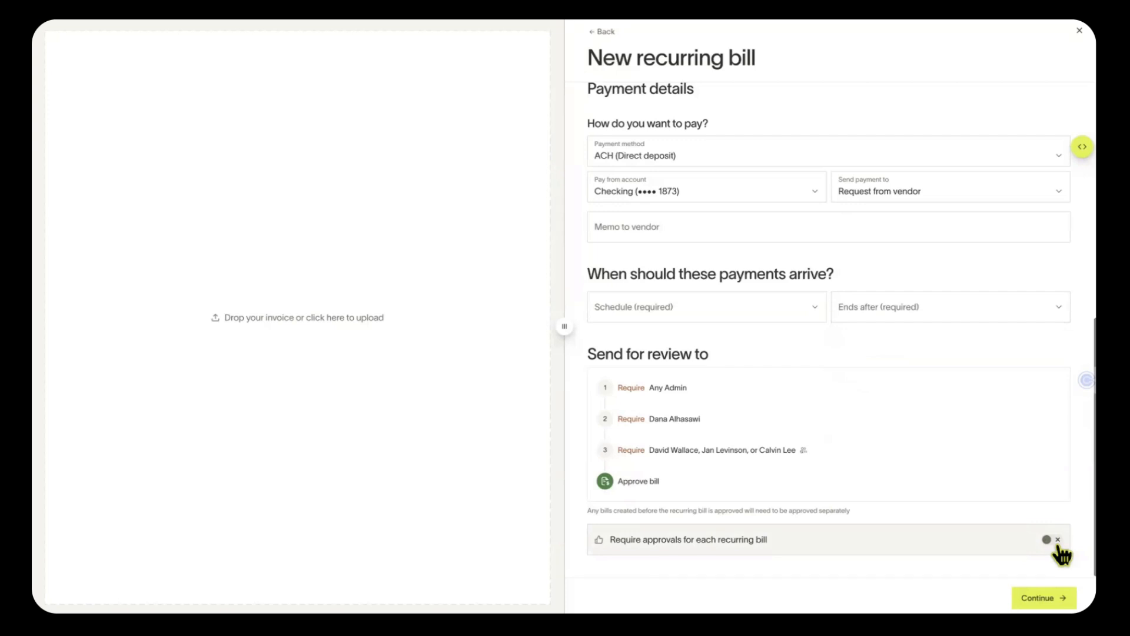
{"action": "left_click", "coordinate": [1059, 547]}
{"action": "left_click", "coordinate": [1059, 547]}
Schedule the recurring payments monthly on the 1st, ending after 1 year
{"action": "left_click", "coordinate": [740, 306]}
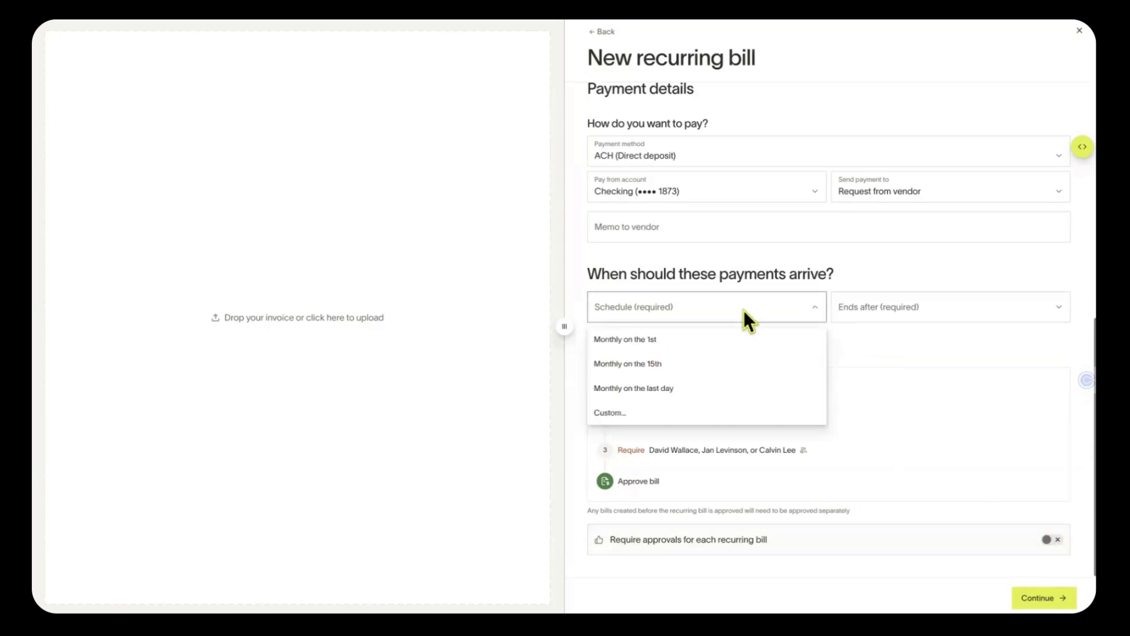
{"action": "left_click", "coordinate": [705, 341]}
{"action": "left_click", "coordinate": [918, 306]}
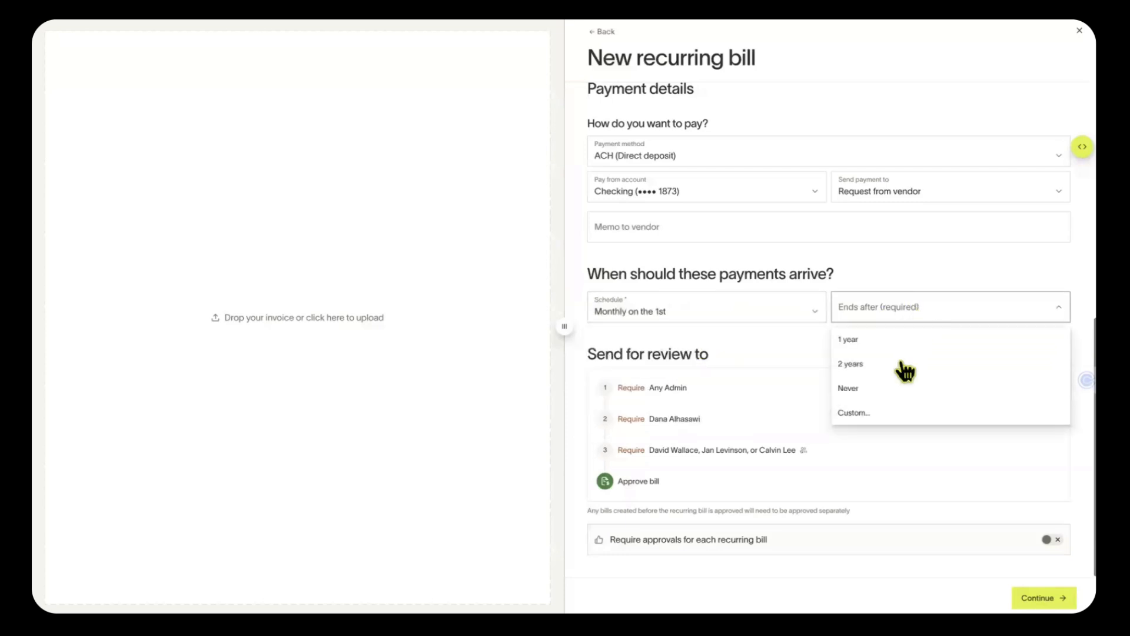
{"action": "left_click", "coordinate": [903, 344]}
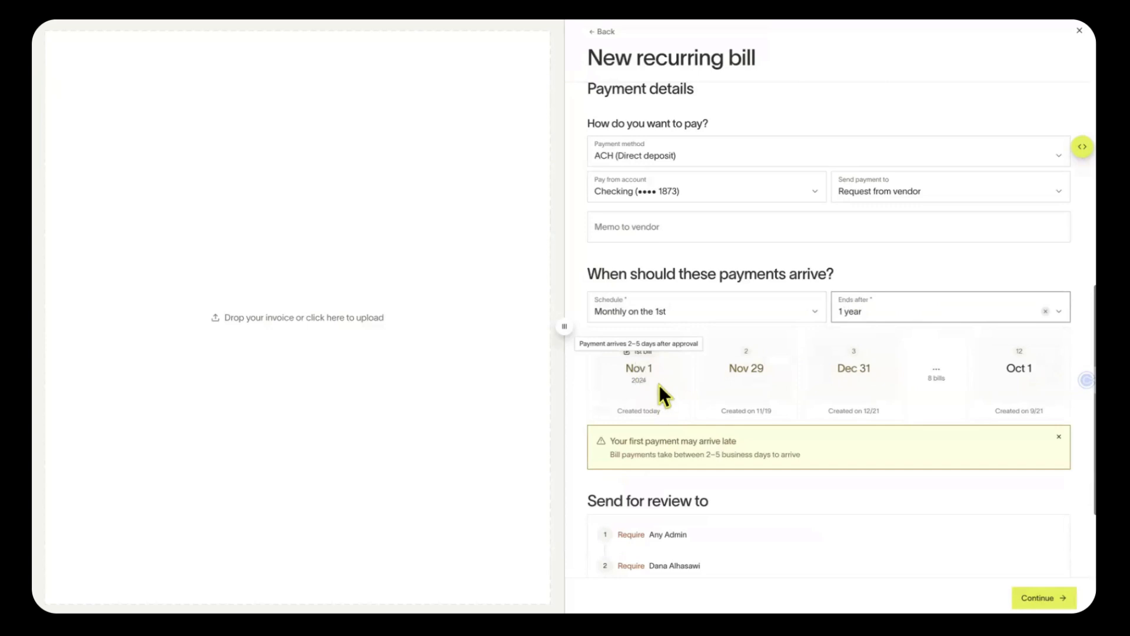
Set the first payment arrival date to 10/24/2024 and continue
{"action": "left_click", "coordinate": [641, 353]}
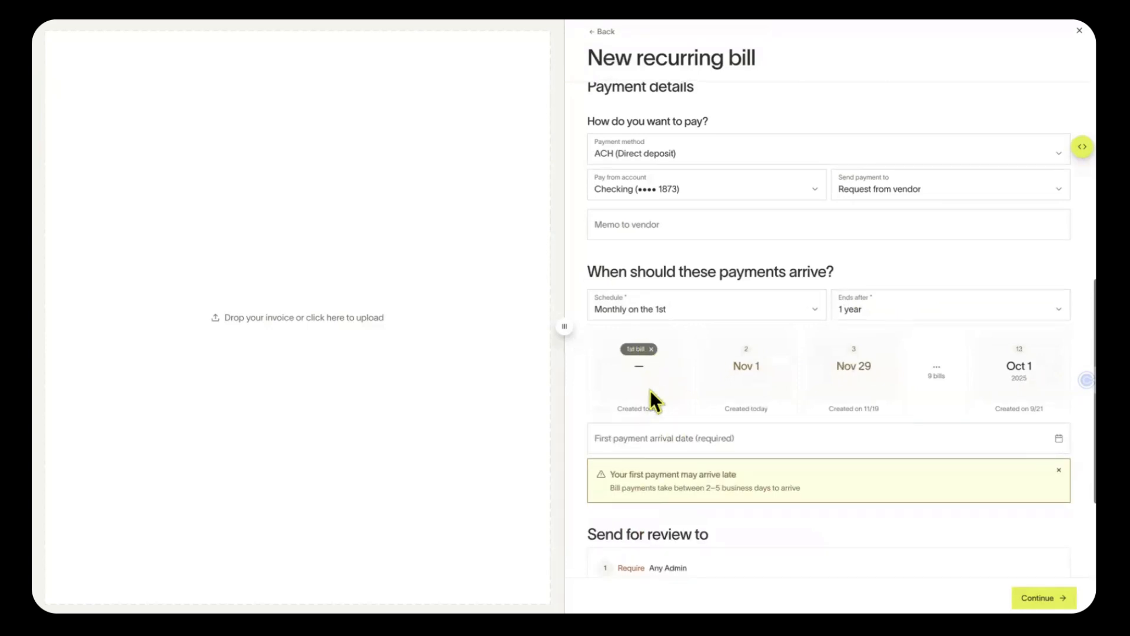
{"action": "left_click", "coordinate": [673, 437]}
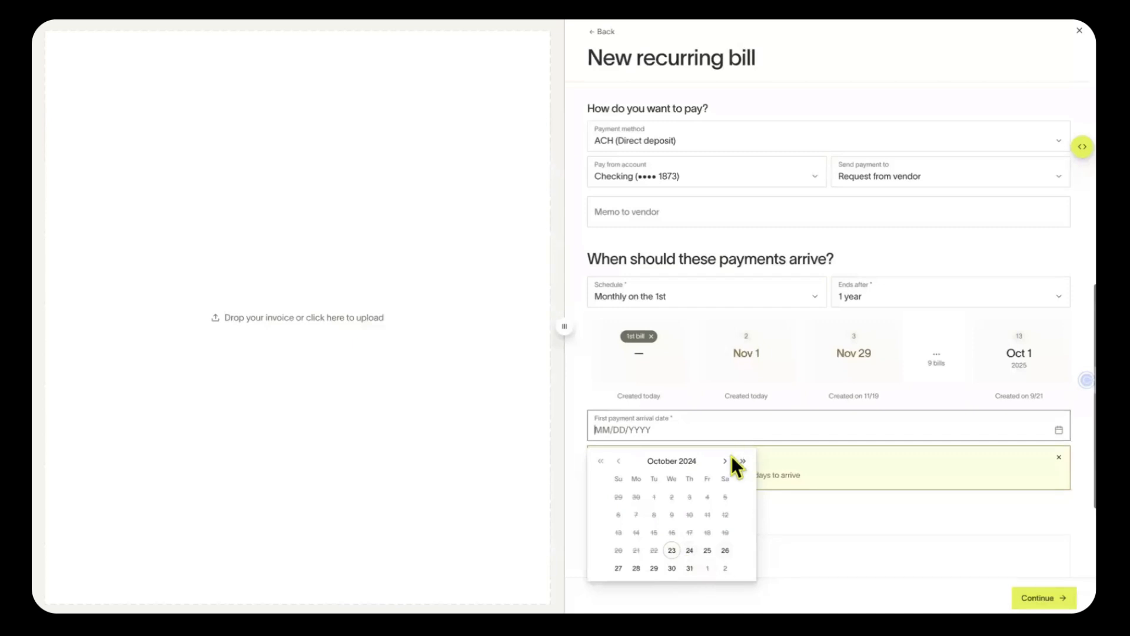
{"action": "left_click", "coordinate": [689, 553]}
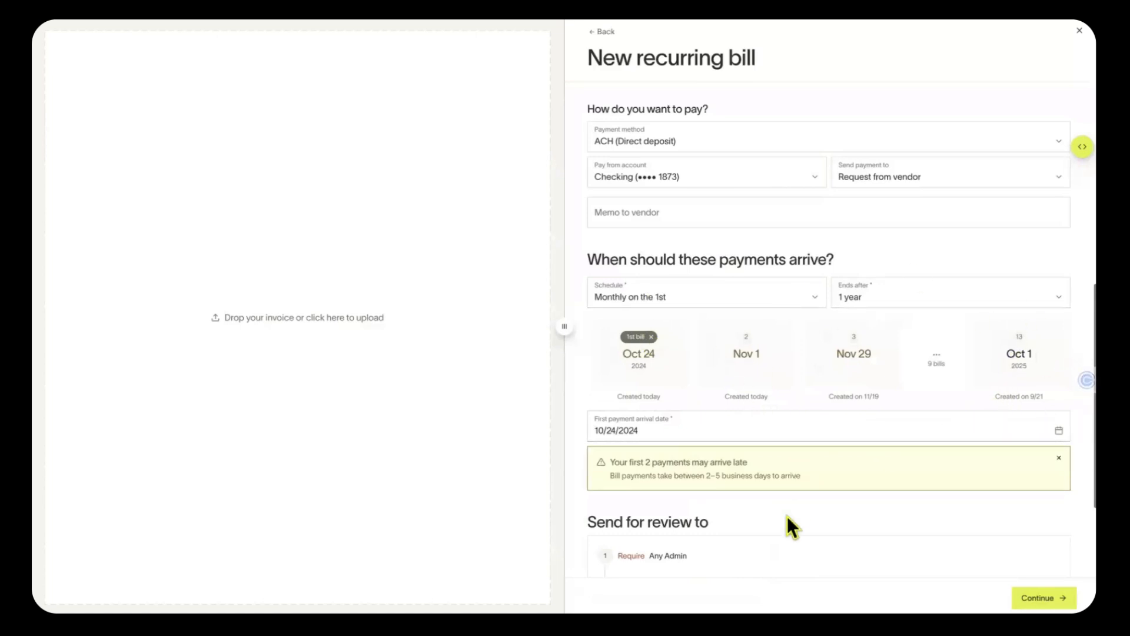
{"action": "scroll", "coordinate": [787, 522], "scroll_direction": "down", "scroll_amount": 3}
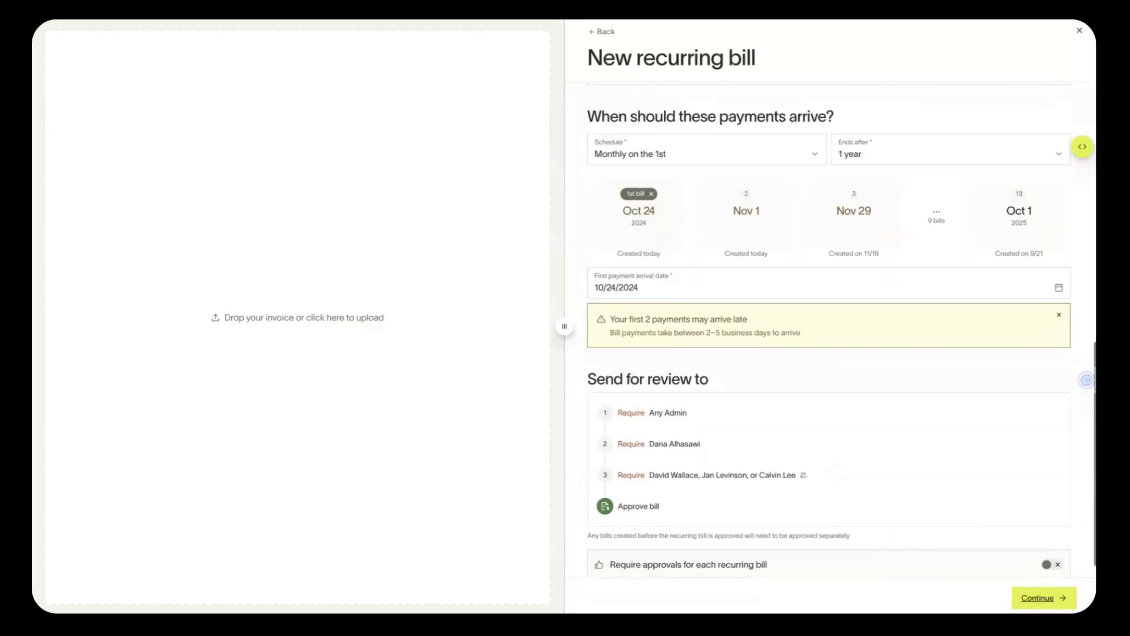
{"action": "left_click", "coordinate": [1041, 598]}
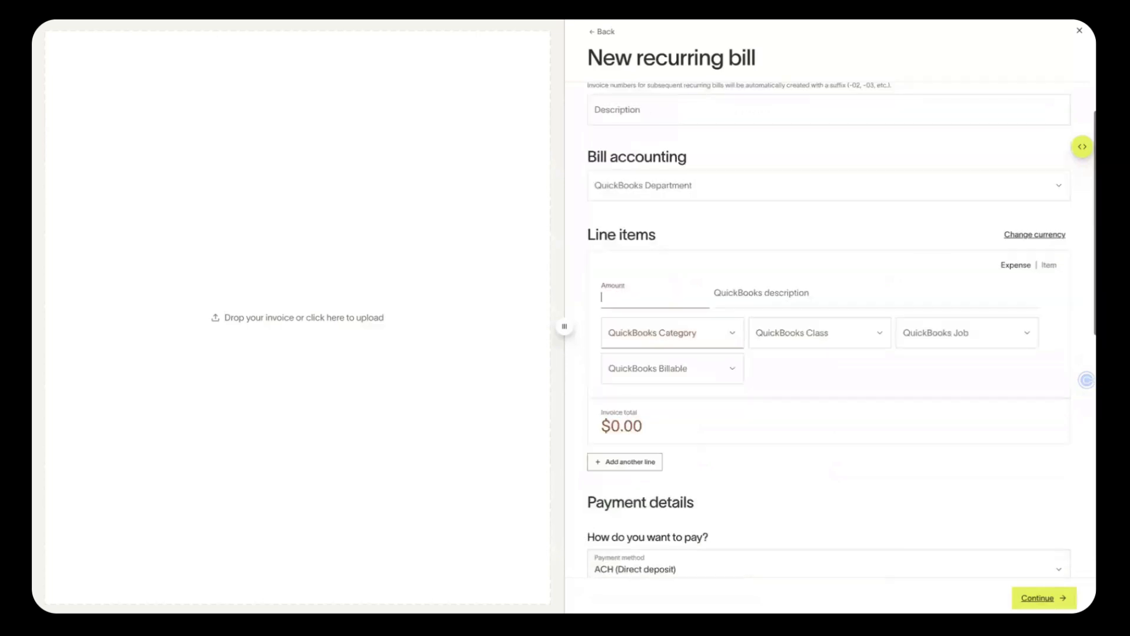
Discard the unfinished recurring bill and open the GTI Properties recurring series
{"action": "left_click", "coordinate": [1078, 32]}
{"action": "left_click", "coordinate": [645, 348]}
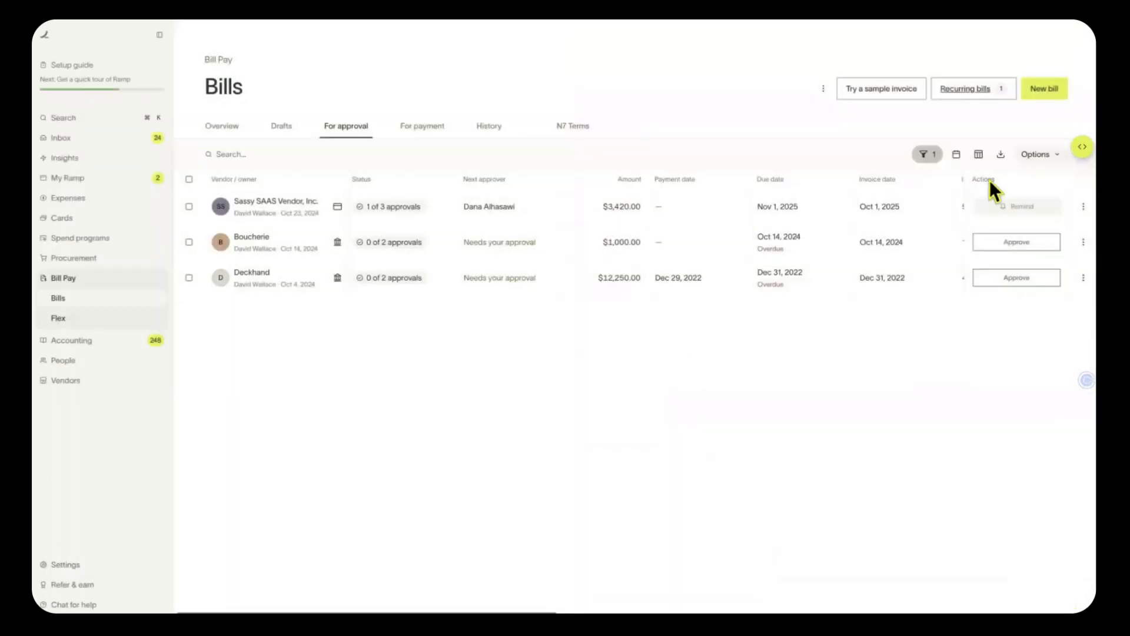
{"action": "left_click", "coordinate": [977, 89]}
{"action": "left_click", "coordinate": [874, 173]}
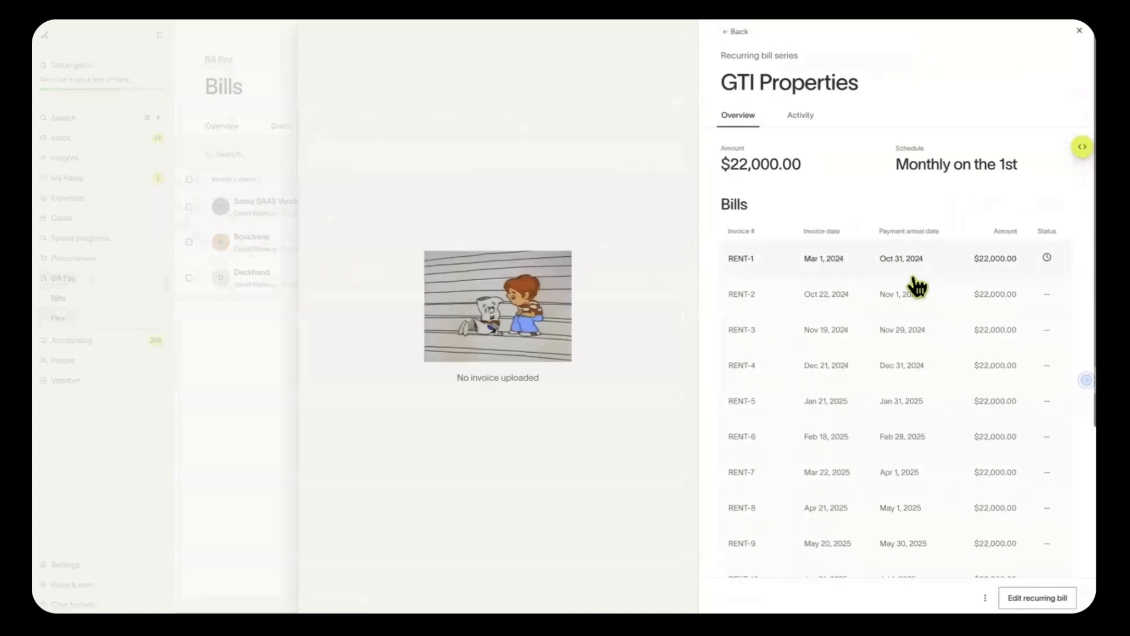
Review the GTI Properties series activity history, then return to the Bills list
{"action": "scroll", "coordinate": [916, 287], "scroll_direction": "down", "scroll_amount": 5}
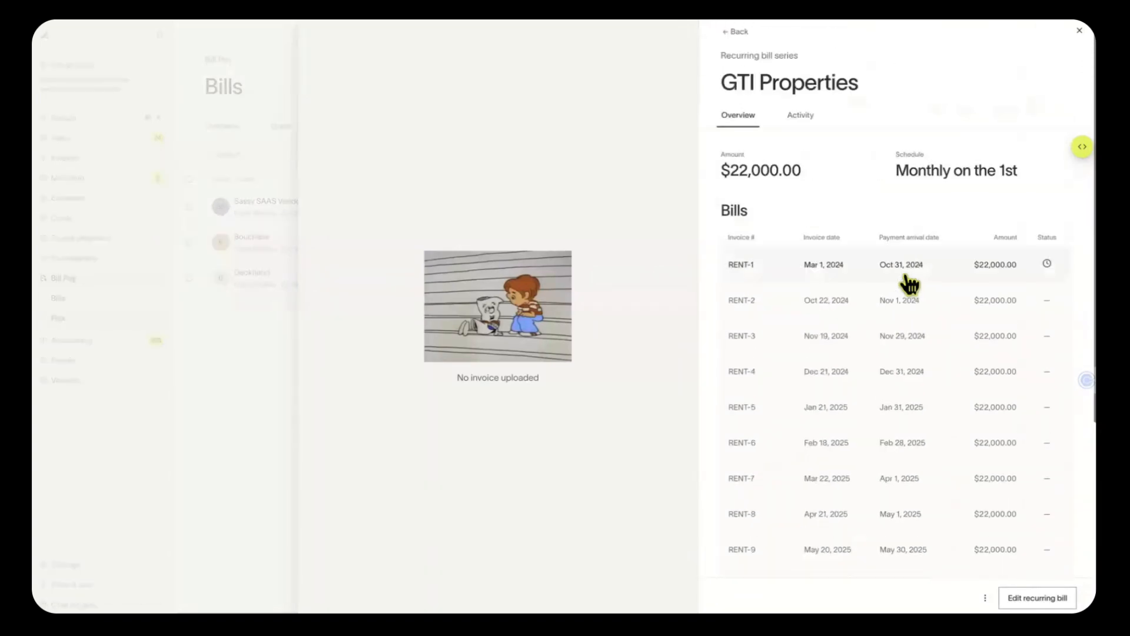
{"action": "left_click", "coordinate": [813, 118]}
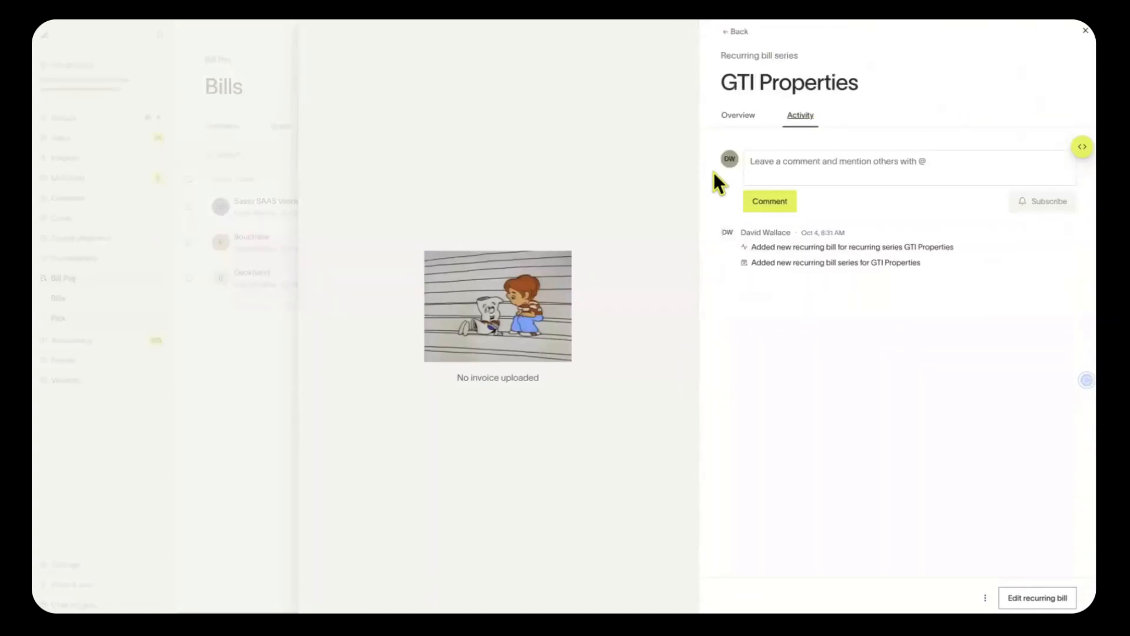
{"action": "left_click", "coordinate": [1081, 28]}
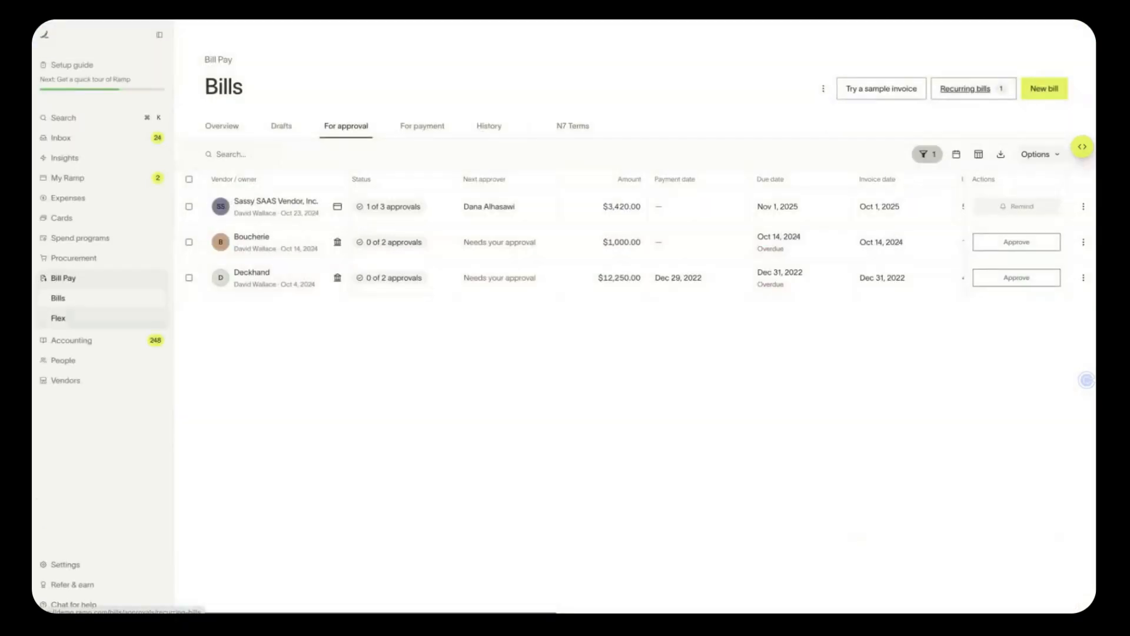
{"action": "scroll", "coordinate": [363, 503], "scroll_direction": "right", "scroll_amount": 2}
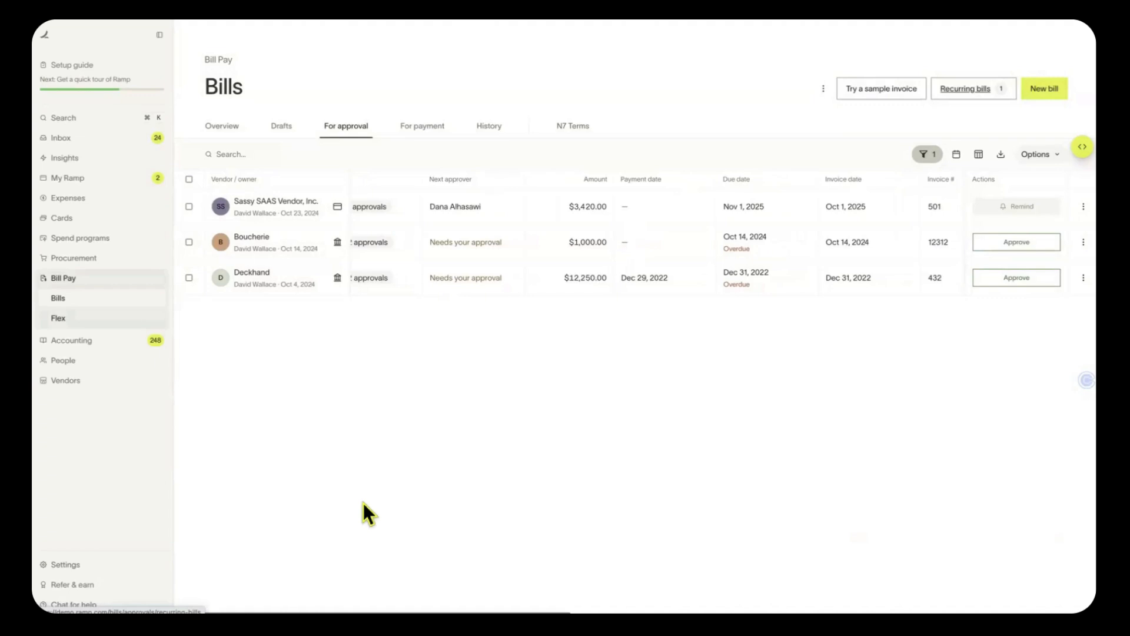
From Vendors, start a new vendor for ABC Contractor Services, review its form, and close it unsaved
{"action": "left_click", "coordinate": [88, 381]}
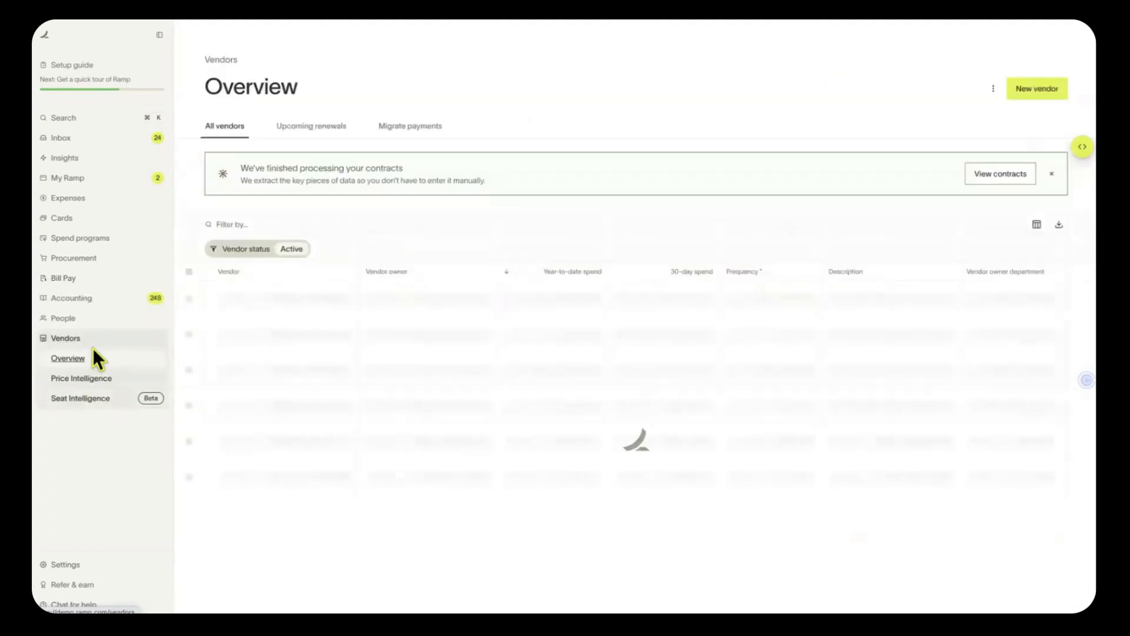
{"action": "left_click", "coordinate": [1053, 89]}
{"action": "left_click", "coordinate": [860, 164]}
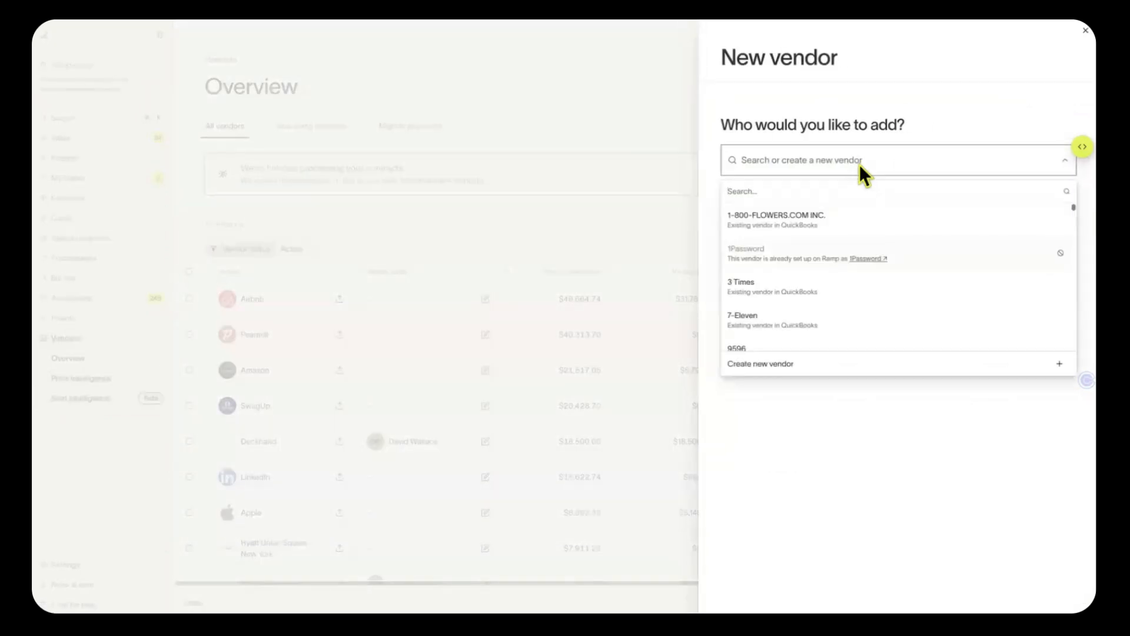
{"action": "scroll", "coordinate": [842, 323], "scroll_direction": "down", "scroll_amount": 1}
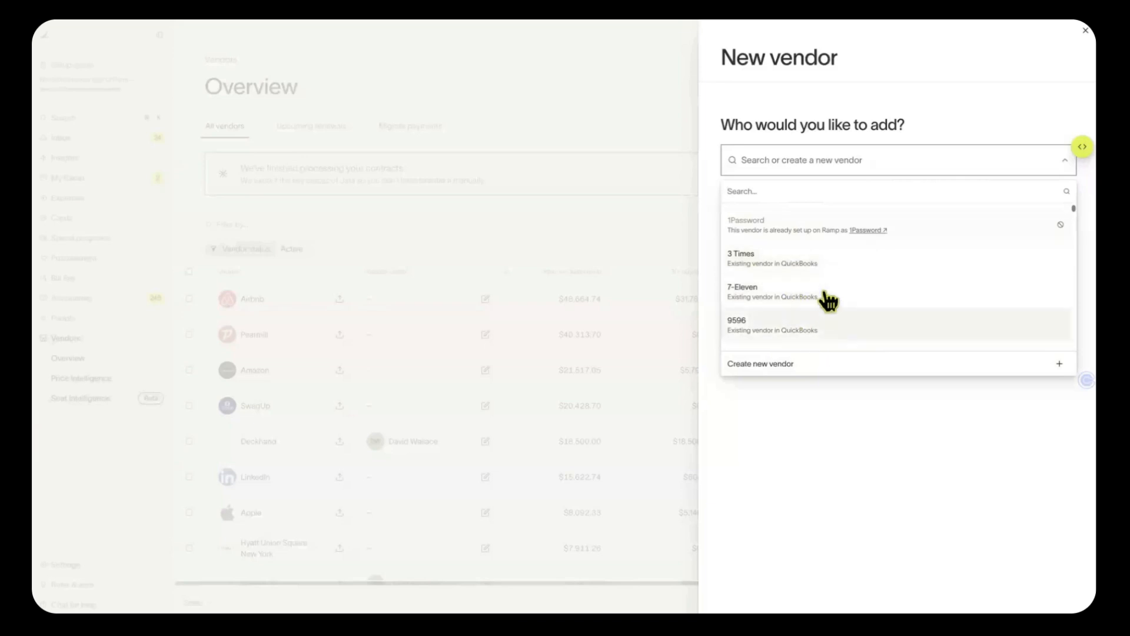
{"action": "scroll", "coordinate": [829, 301], "scroll_direction": "down", "scroll_amount": 3}
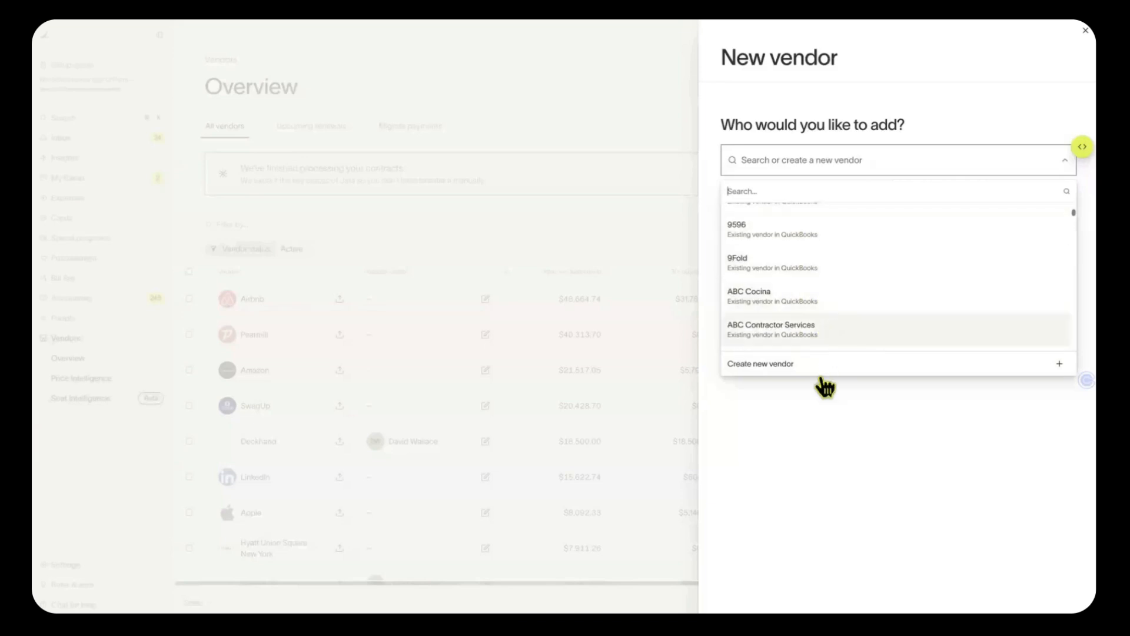
{"action": "left_click", "coordinate": [837, 332]}
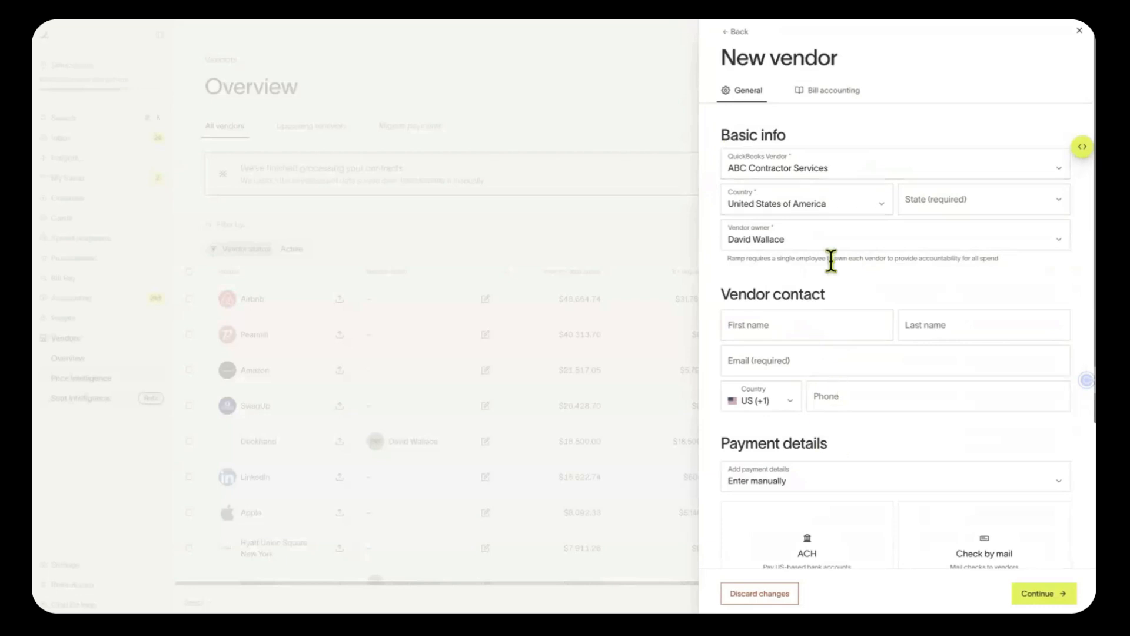
{"action": "scroll", "coordinate": [798, 394], "scroll_direction": "down", "scroll_amount": 4}
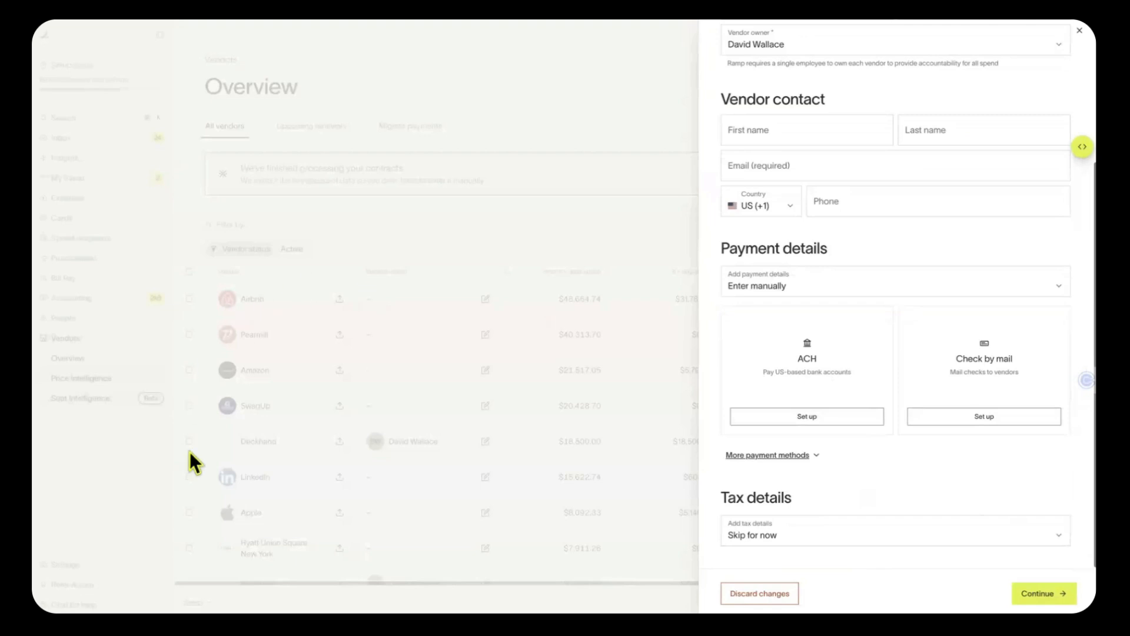
{"action": "left_click", "coordinate": [1078, 30]}
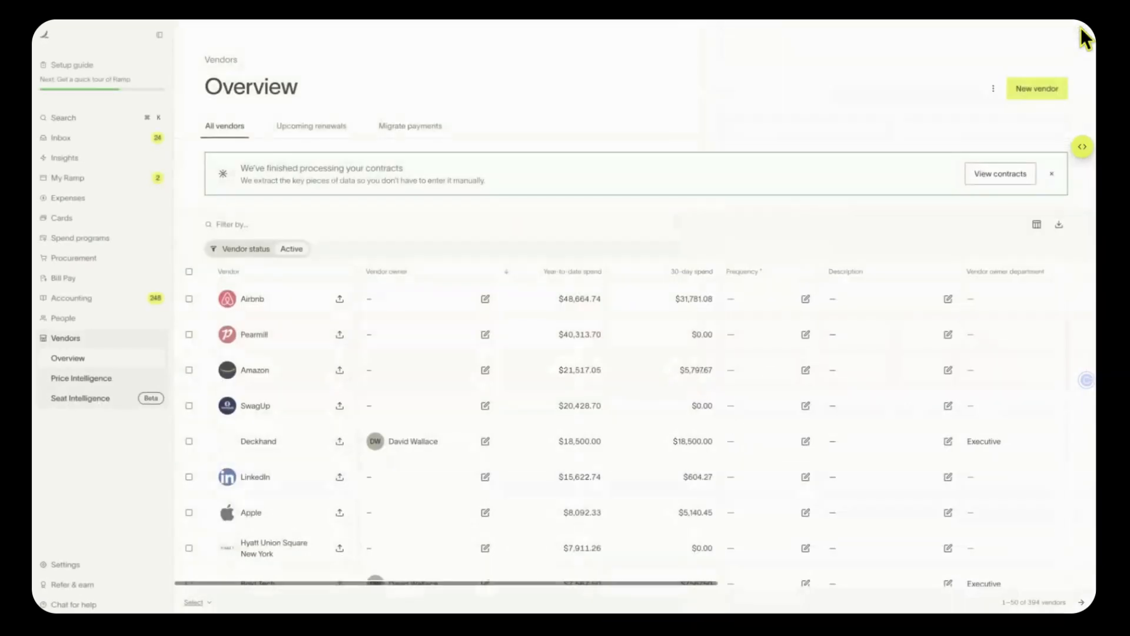
{"action": "left_click", "coordinate": [992, 87]}
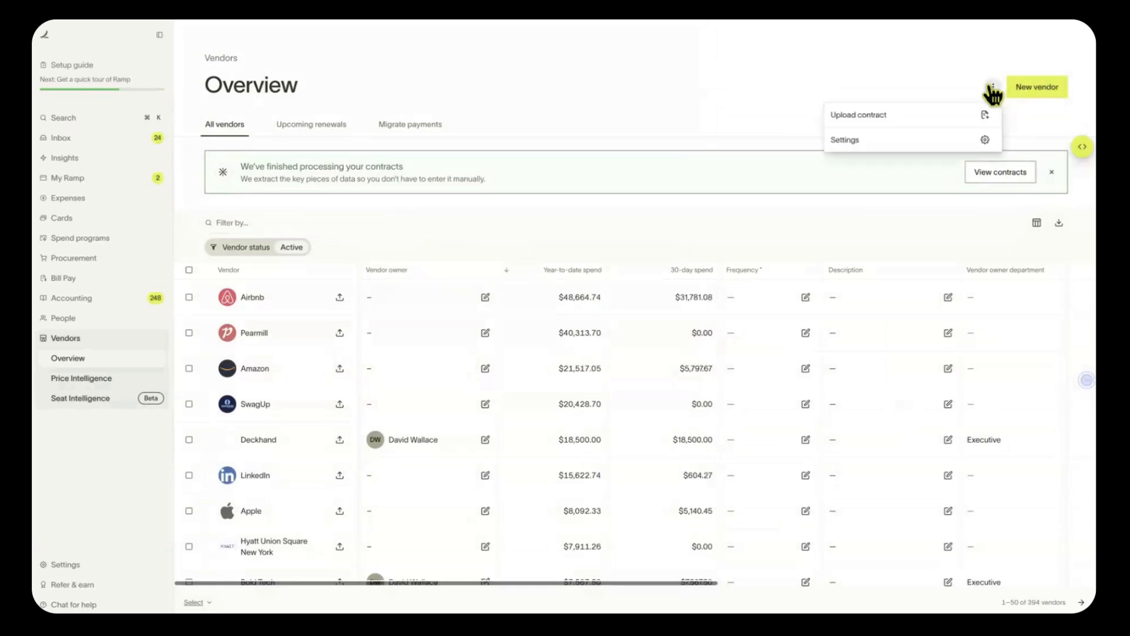
{"action": "left_click", "coordinate": [899, 141]}
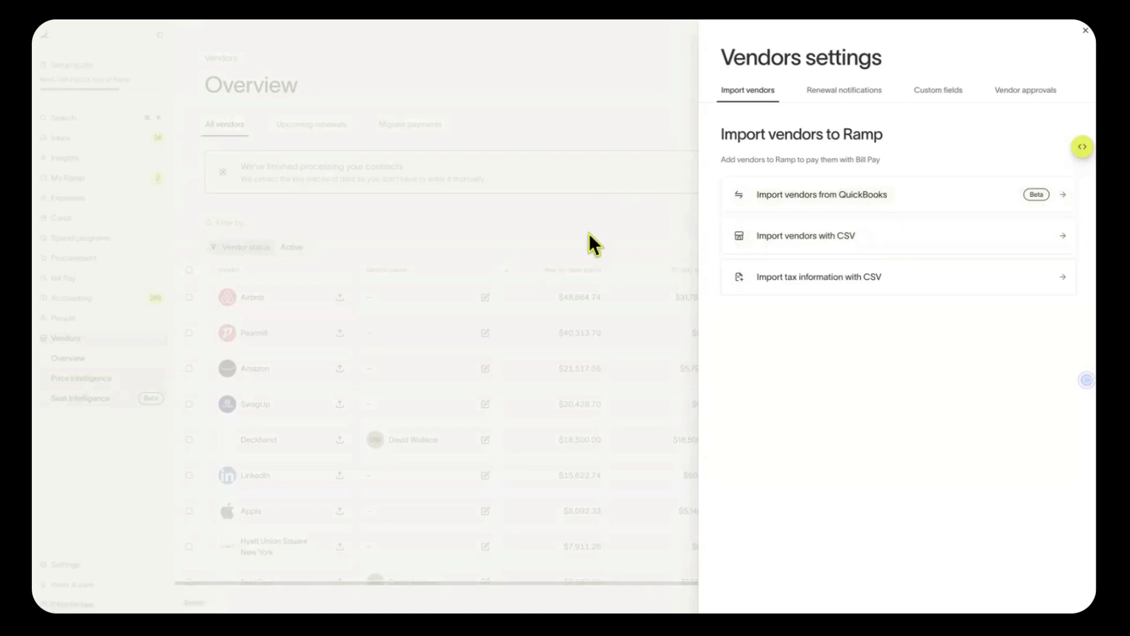
{"action": "left_click", "coordinate": [527, 207]}
{"action": "left_click", "coordinate": [99, 567]}
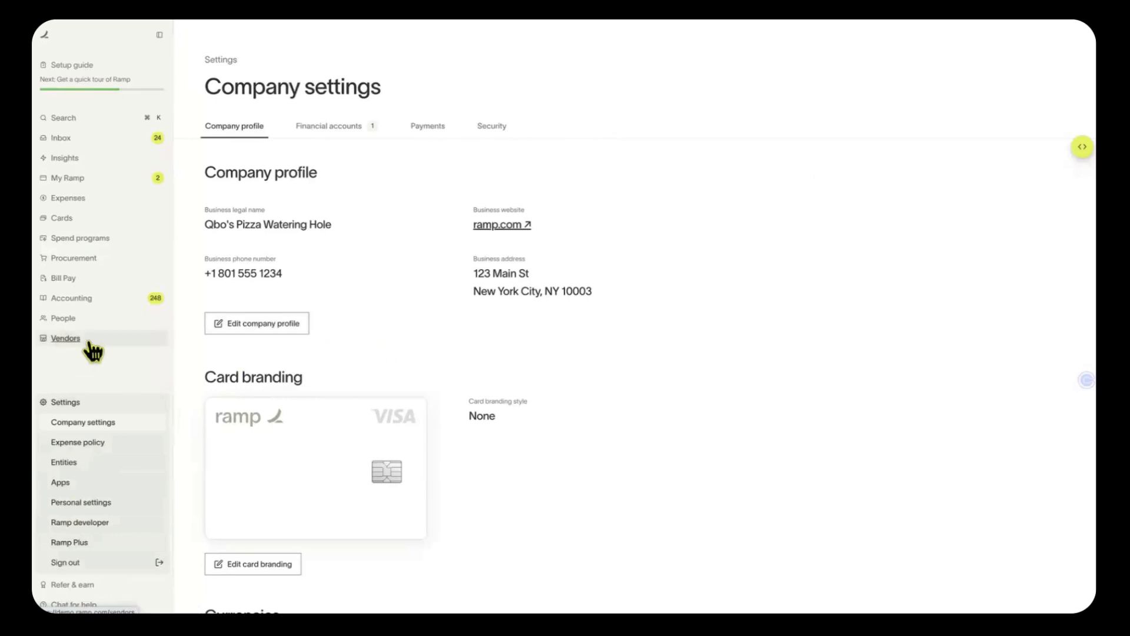
{"action": "left_click", "coordinate": [66, 339]}
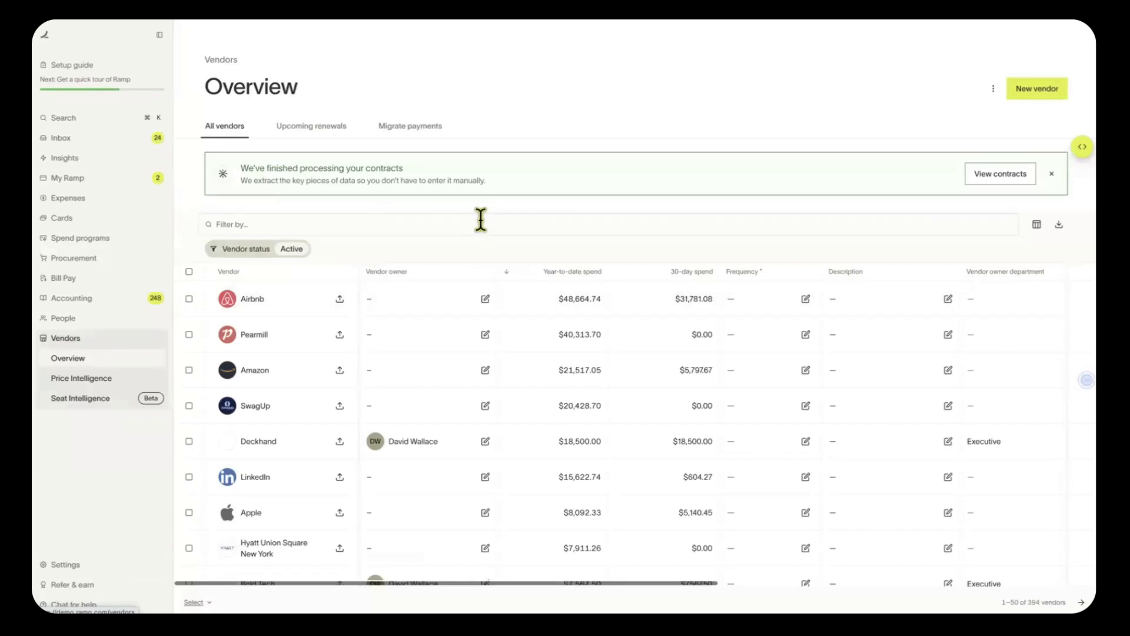
Open Bill Pay's Bills page and scroll through the Missing info, Ready for review and Awaiting approvals groups
{"action": "left_click", "coordinate": [92, 280]}
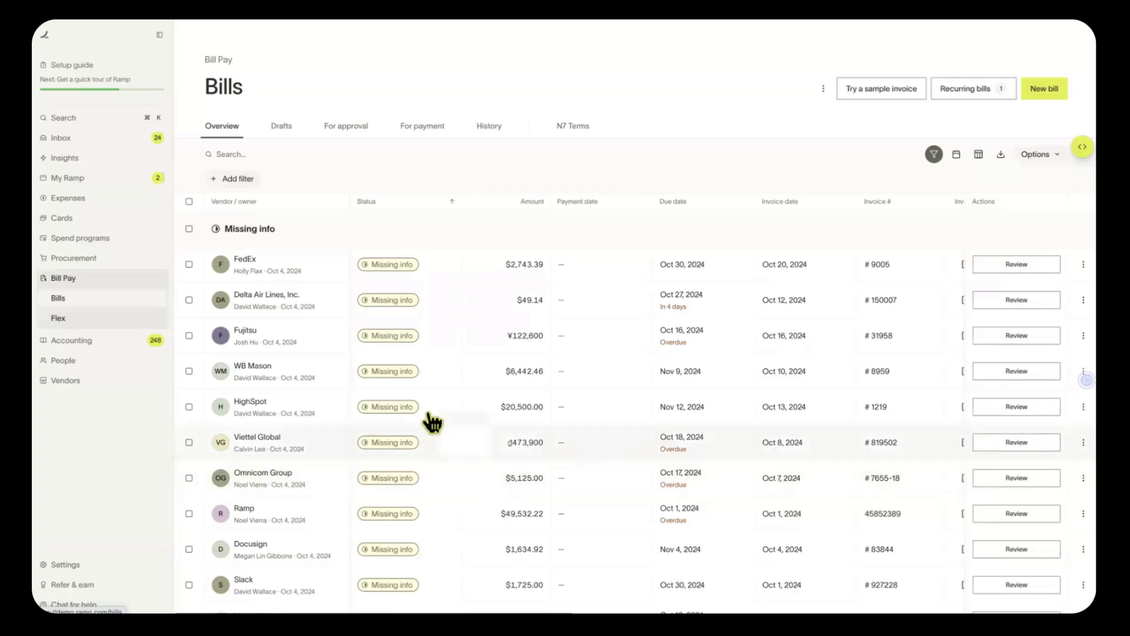
{"action": "scroll", "coordinate": [322, 329], "scroll_direction": "down", "scroll_amount": 1}
{"action": "scroll", "coordinate": [322, 330], "scroll_direction": "down", "scroll_amount": 5}
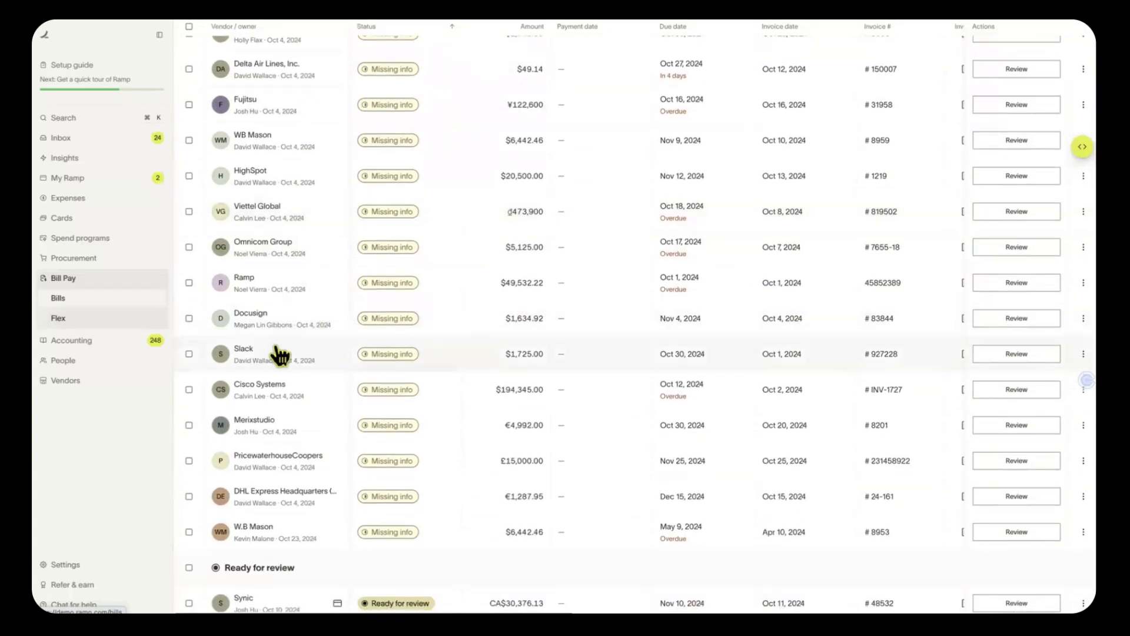
{"action": "scroll", "coordinate": [274, 352], "scroll_direction": "down", "scroll_amount": 3}
{"action": "scroll", "coordinate": [281, 353], "scroll_direction": "down", "scroll_amount": 2}
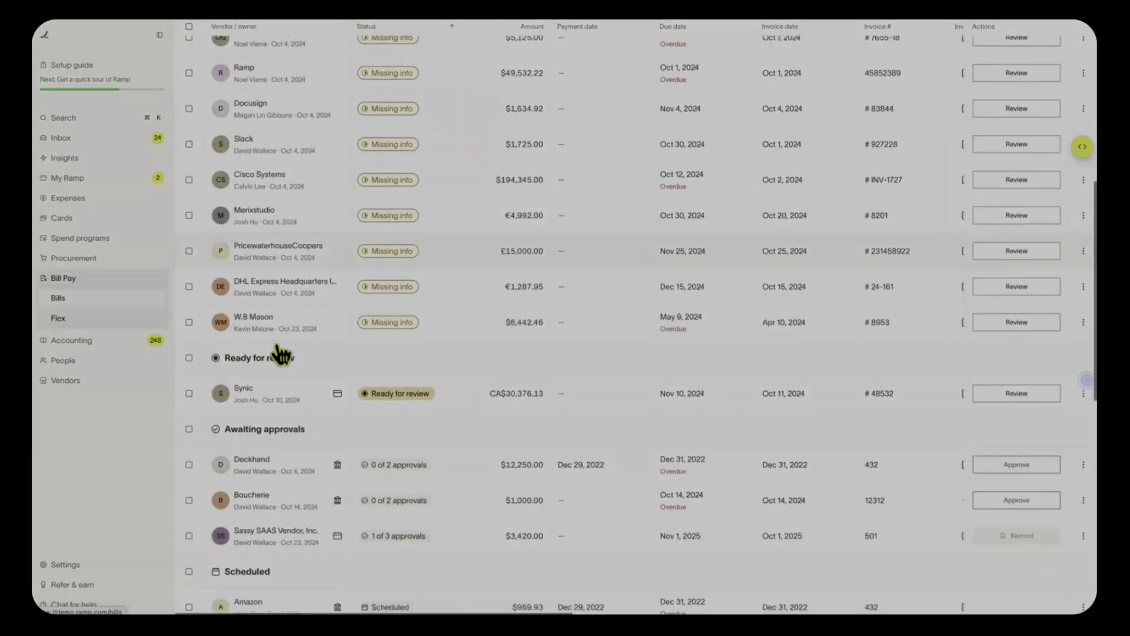